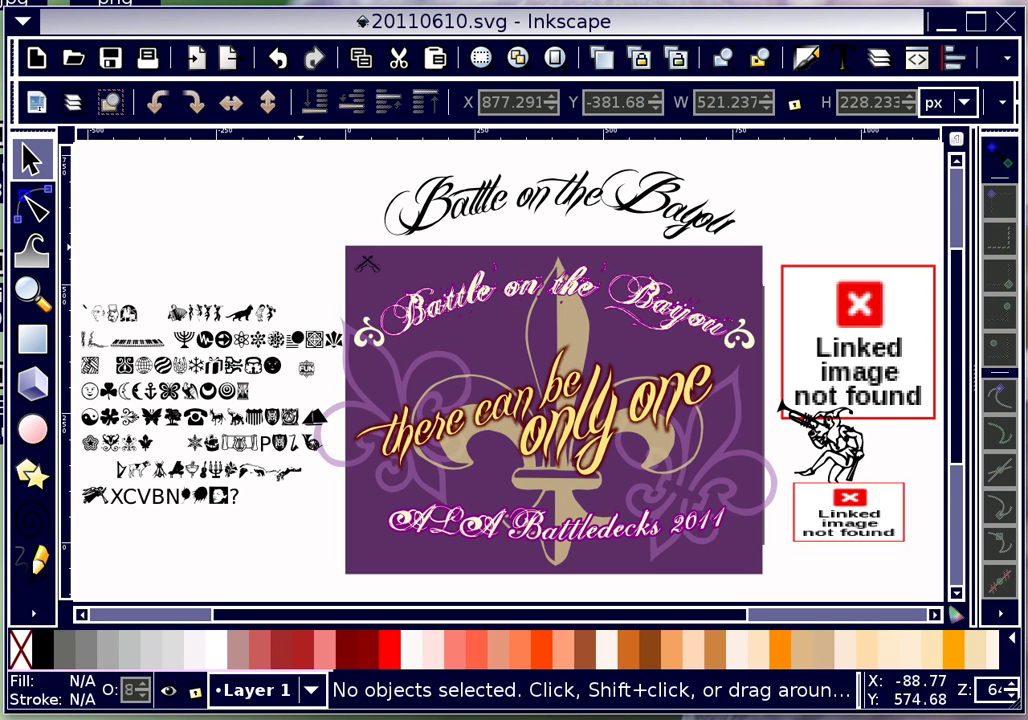
# Move the decorated "Battle on the Bayou" title paths on the purple artwork straight up to Y 596.589 px, clear of the background.
pyautogui.click(30, 292)
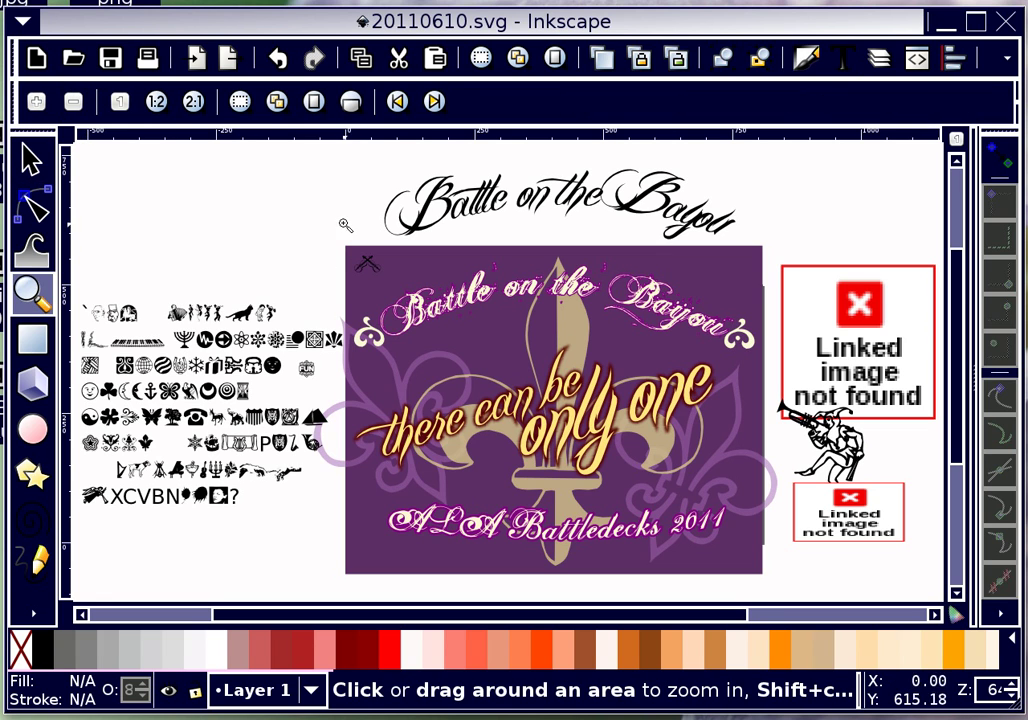
pyautogui.moveTo(338, 240); pyautogui.dragTo(768, 580)
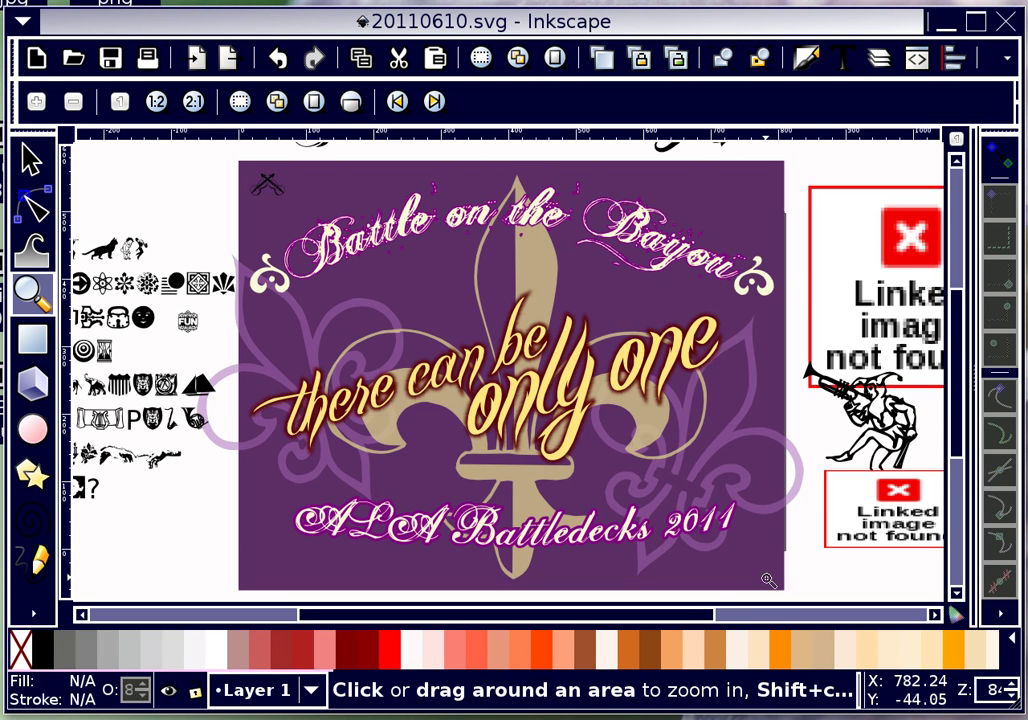
pyautogui.click(45, 163)
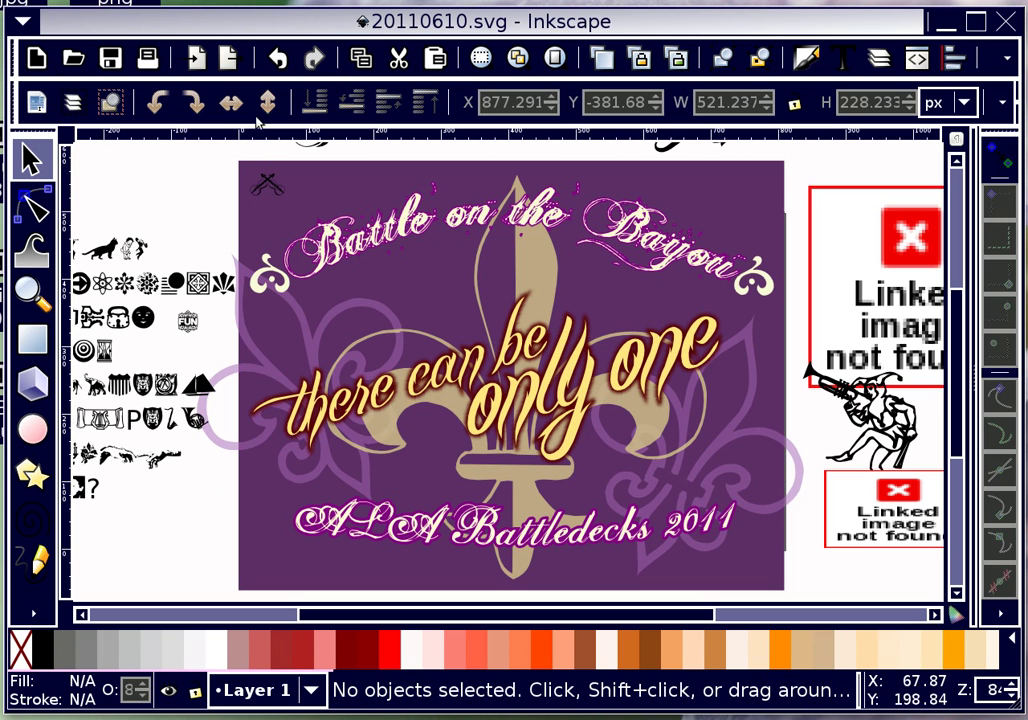
pyautogui.moveTo(278, 153)
pyautogui.mouseDown()
pyautogui.moveTo(337, 195)
pyautogui.moveTo(608, 278)
pyautogui.moveTo(726, 292)
pyautogui.moveTo(752, 313)
pyautogui.mouseUp()
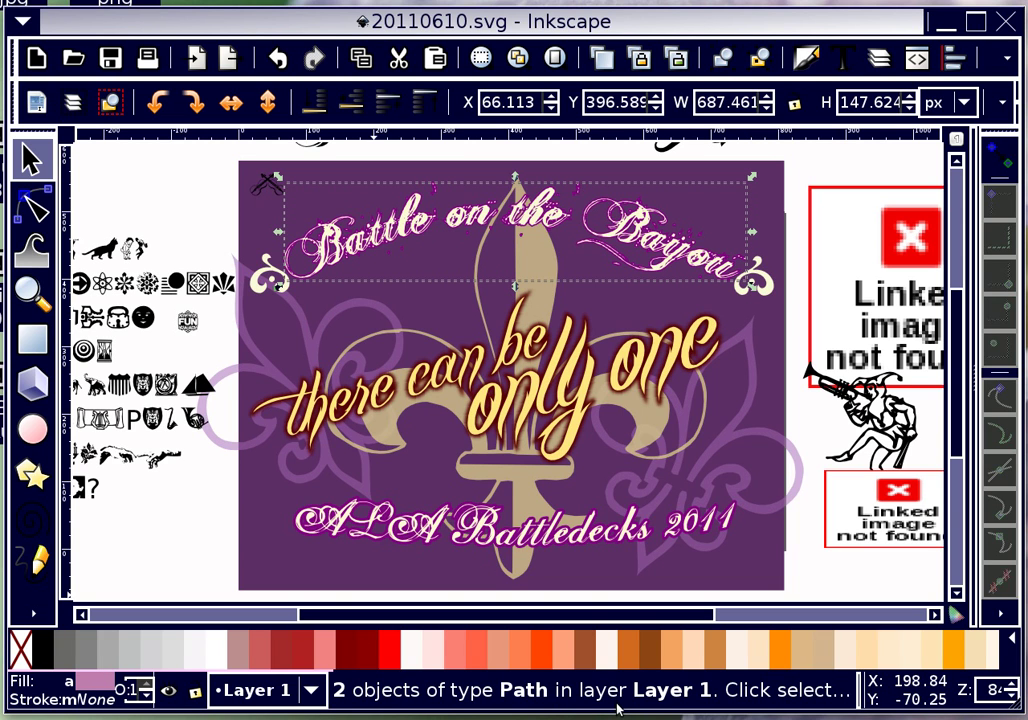
pyautogui.press('shift')
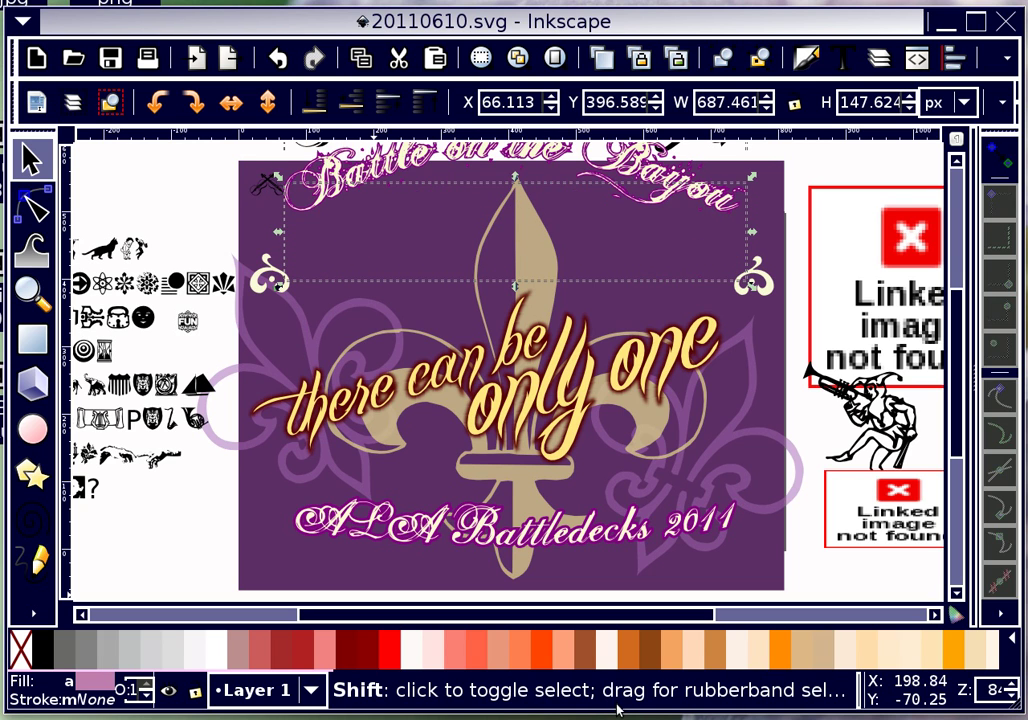
pyautogui.hotkey('shift', 'Up')
pyautogui.hotkey('shift', 'Up')
pyautogui.hotkey('shift', 'Up')
pyautogui.hotkey('shift', 'Up')
pyautogui.hotkey('shift', 'Up')
pyautogui.hotkey('shift', 'Up')
pyautogui.hotkey('shift', 'Up')
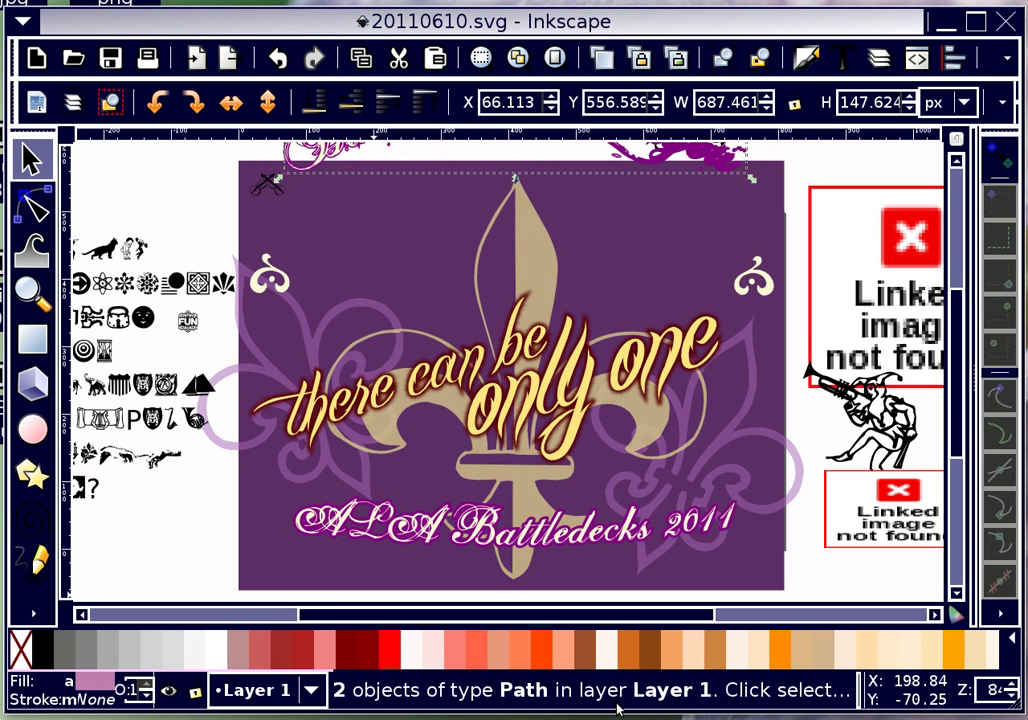
pyautogui.hotkey('shift', 'Up')
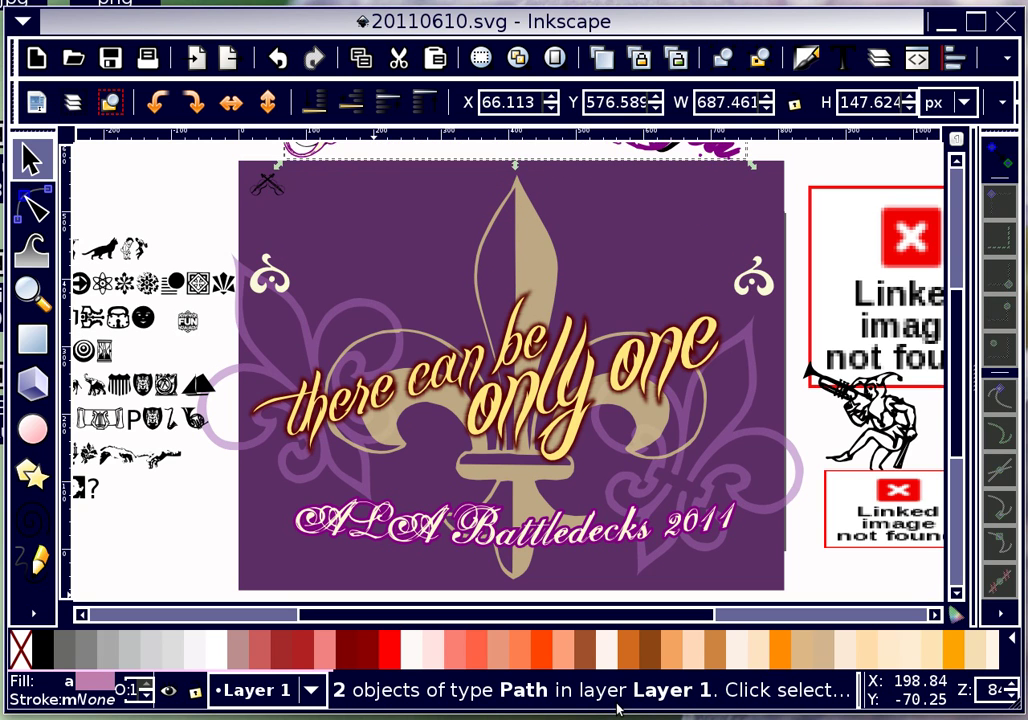
pyautogui.hotkey('shift', 'Up')
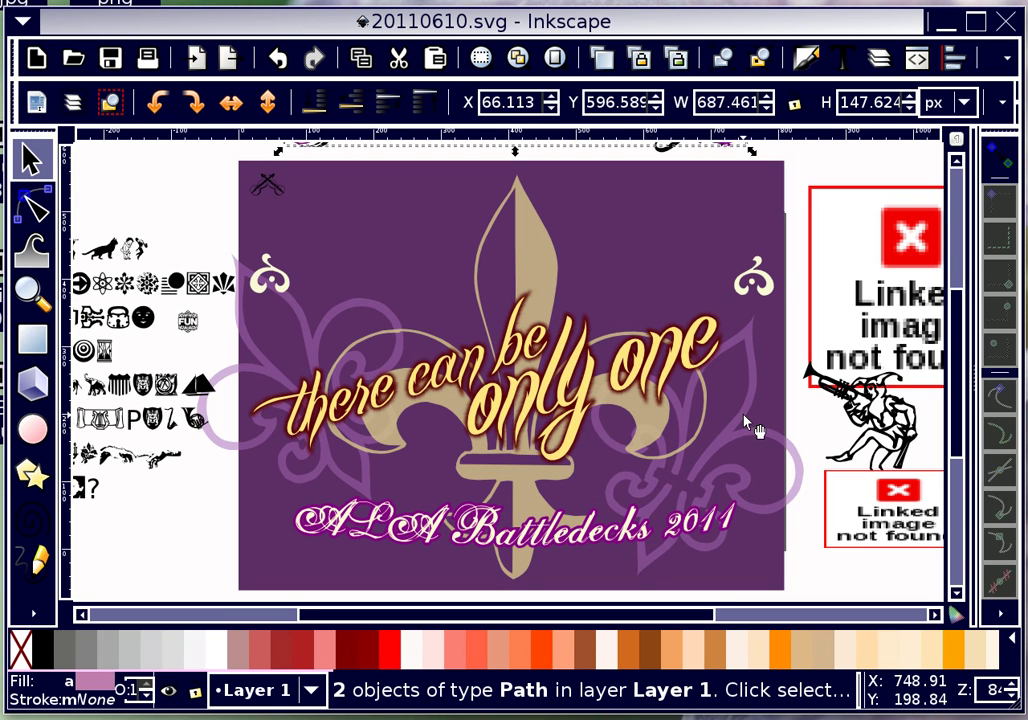
# Add the text "The Bayou Brawl" across the upper part of the purple background and fill it with white.
pyautogui.click(31, 613)
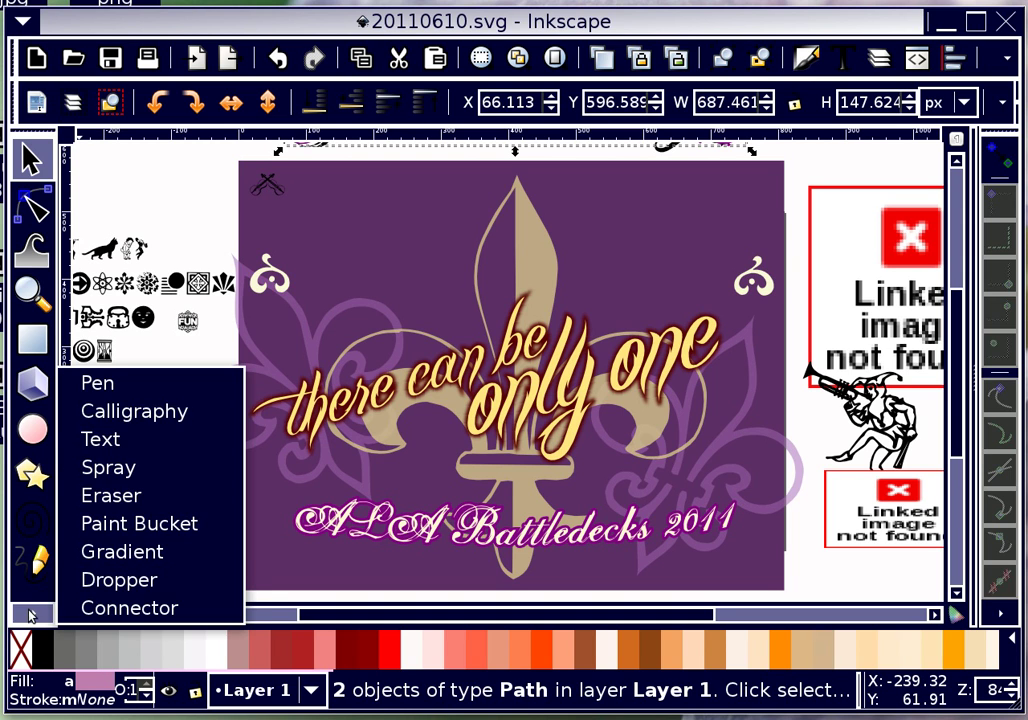
pyautogui.click(170, 441)
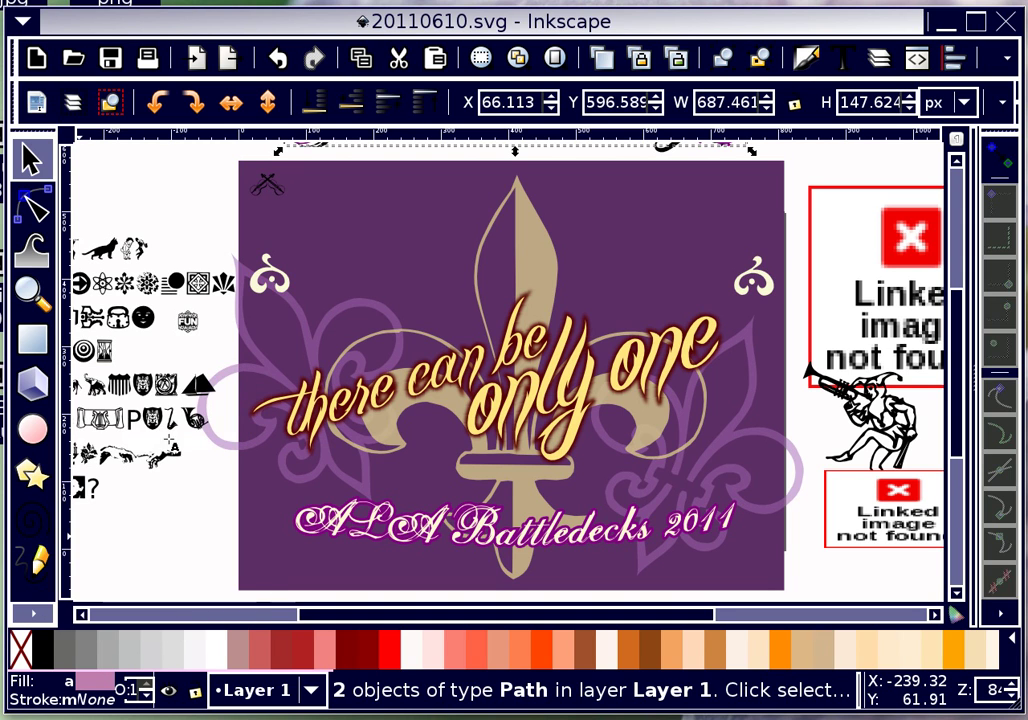
pyautogui.click(354, 240)
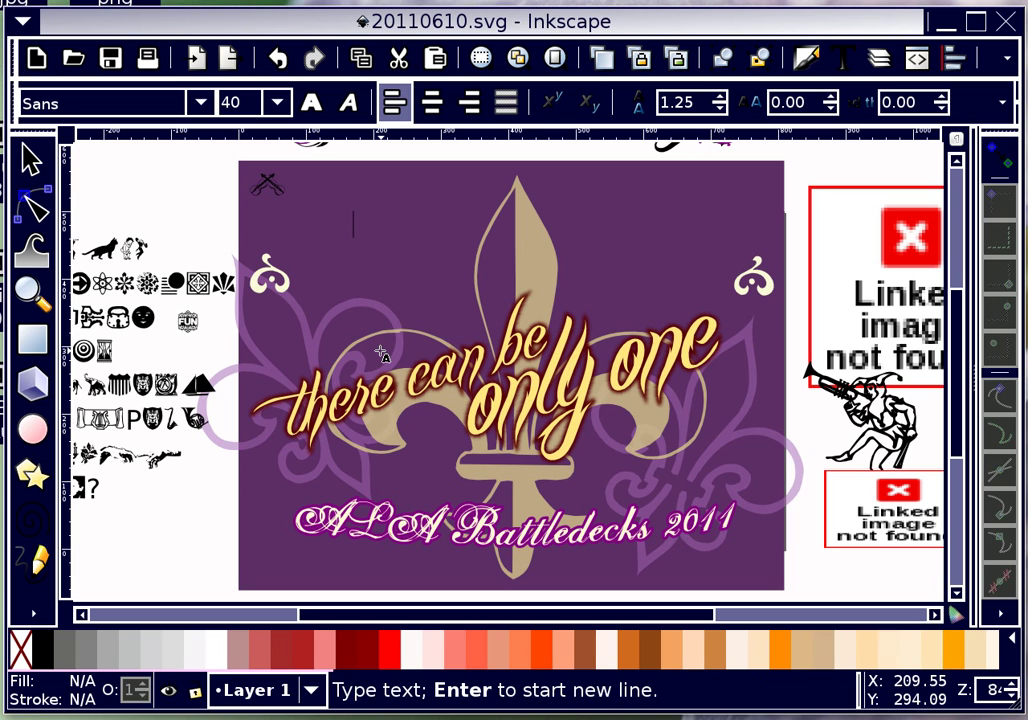
pyautogui.write('The Bayou B')
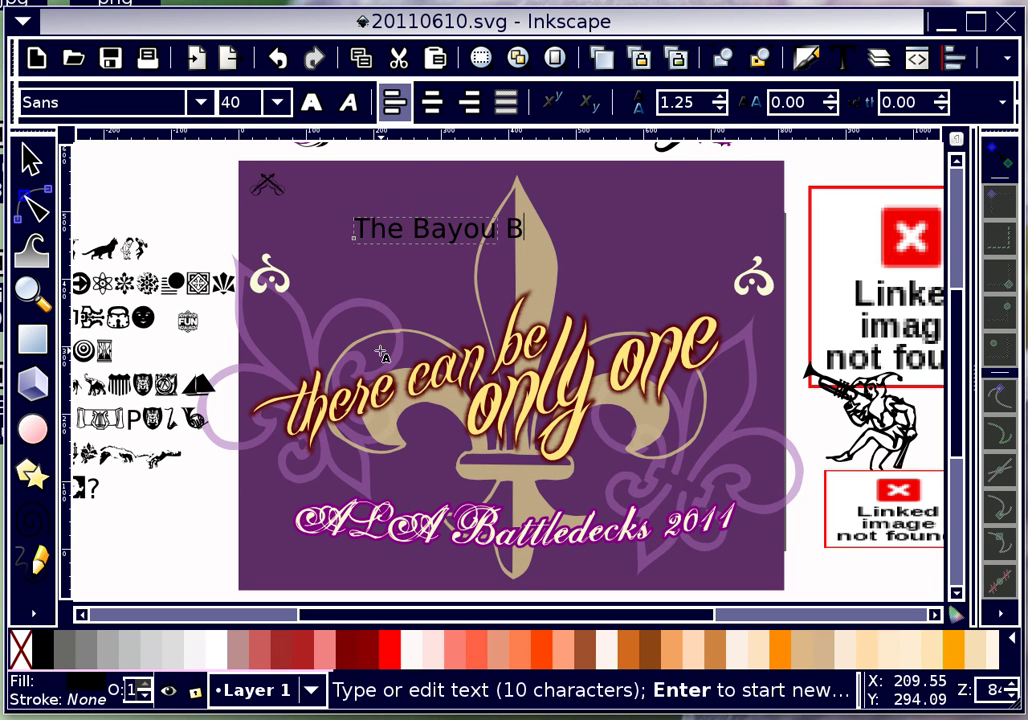
pyautogui.write('rawl')
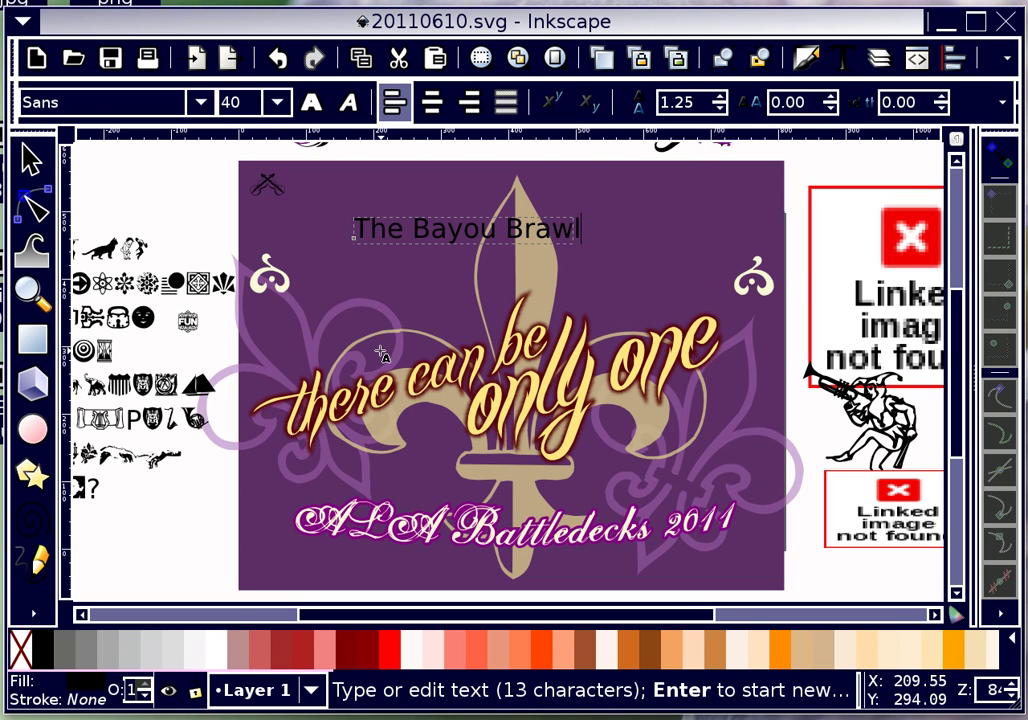
pyautogui.click(232, 652)
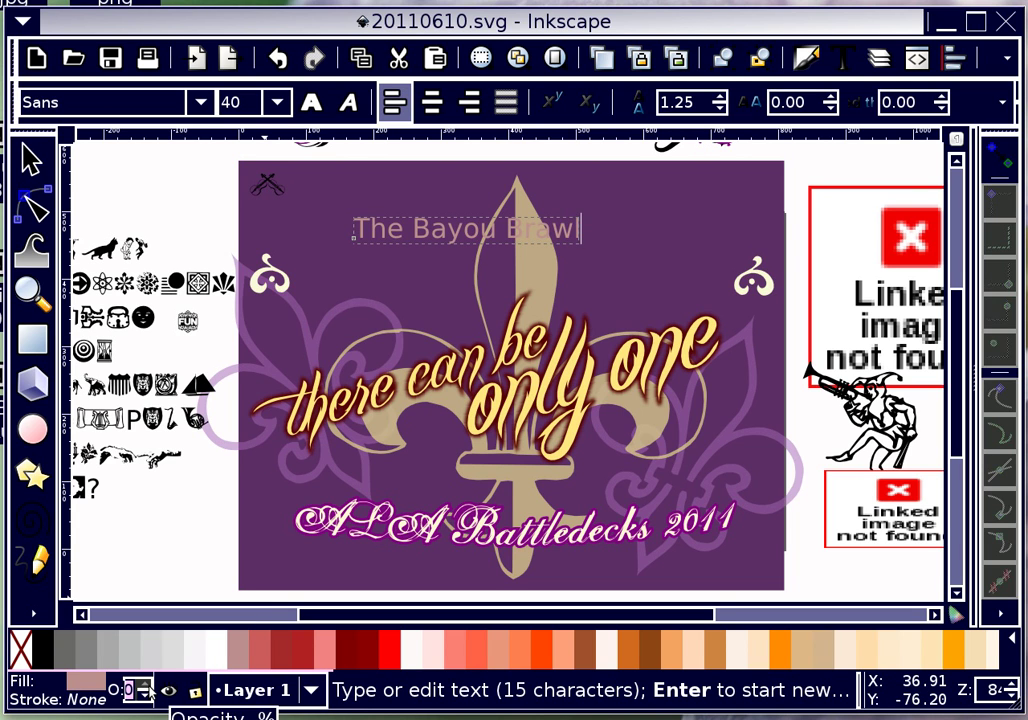
pyautogui.click(222, 658)
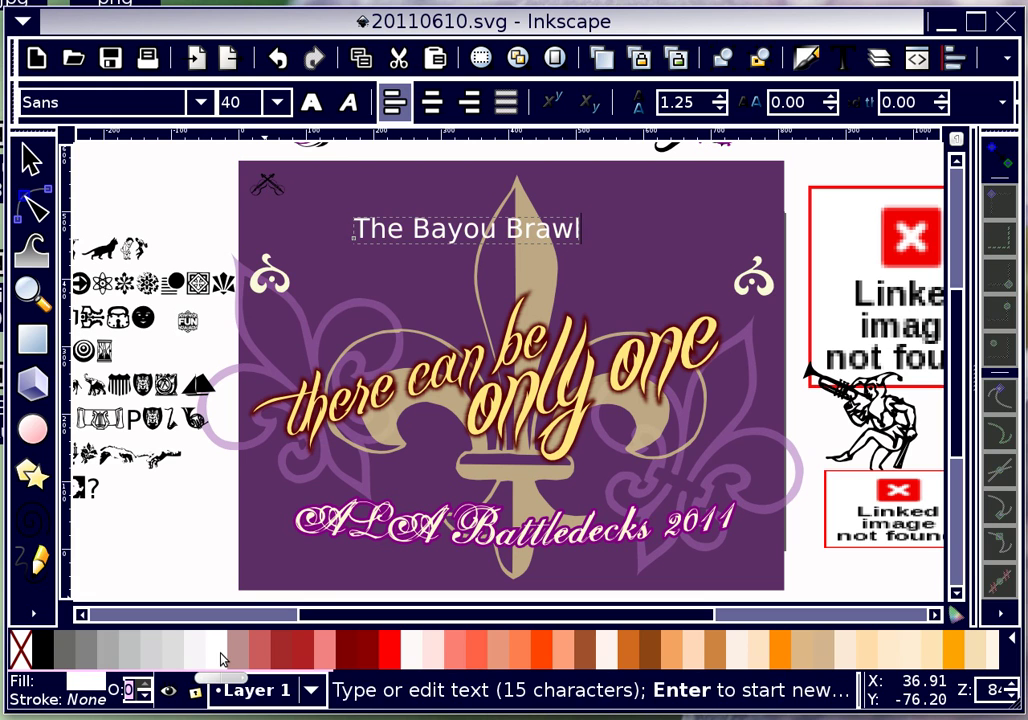
# Enlarge the "The Bayou Brawl" text proportionally in both horizontal directions to about 636 px wide, spanning between the two cream ornaments.
pyautogui.click(28, 165)
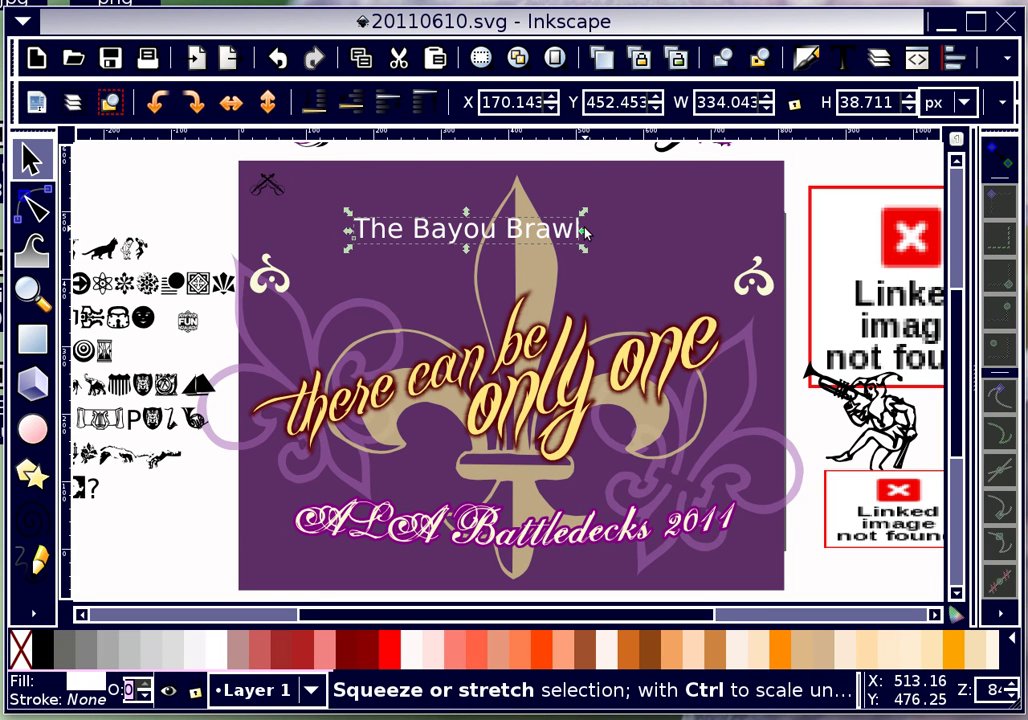
pyautogui.moveTo(585, 232); pyautogui.dragTo(762, 228)
pyautogui.moveTo(591, 271); pyautogui.dragTo(591, 271)
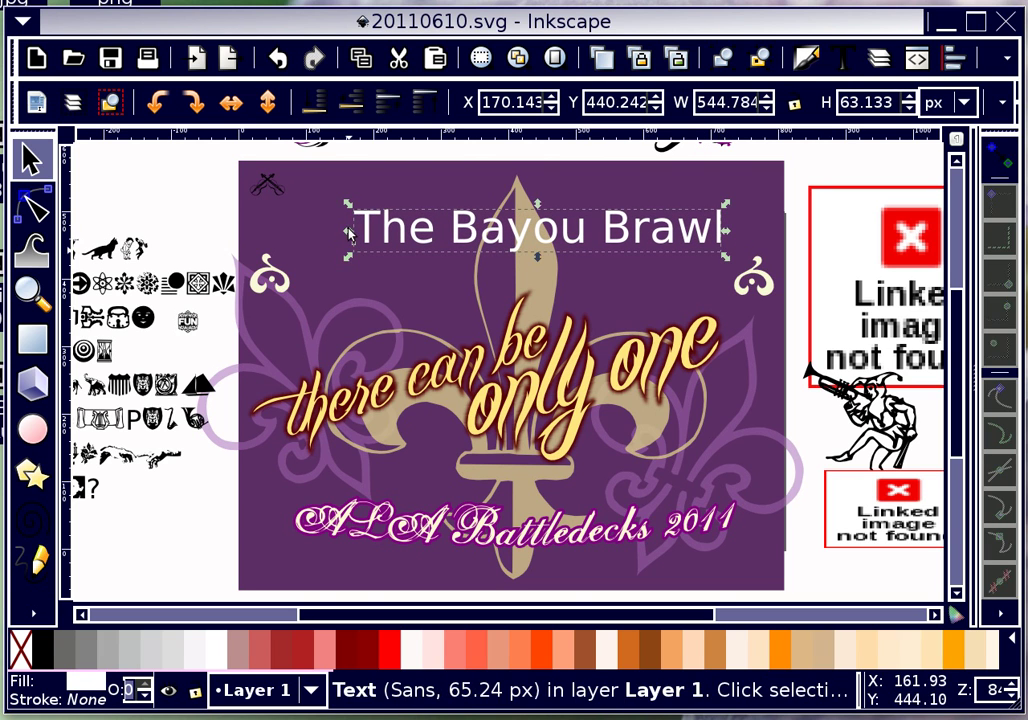
pyautogui.moveTo(347, 232); pyautogui.dragTo(287, 232)
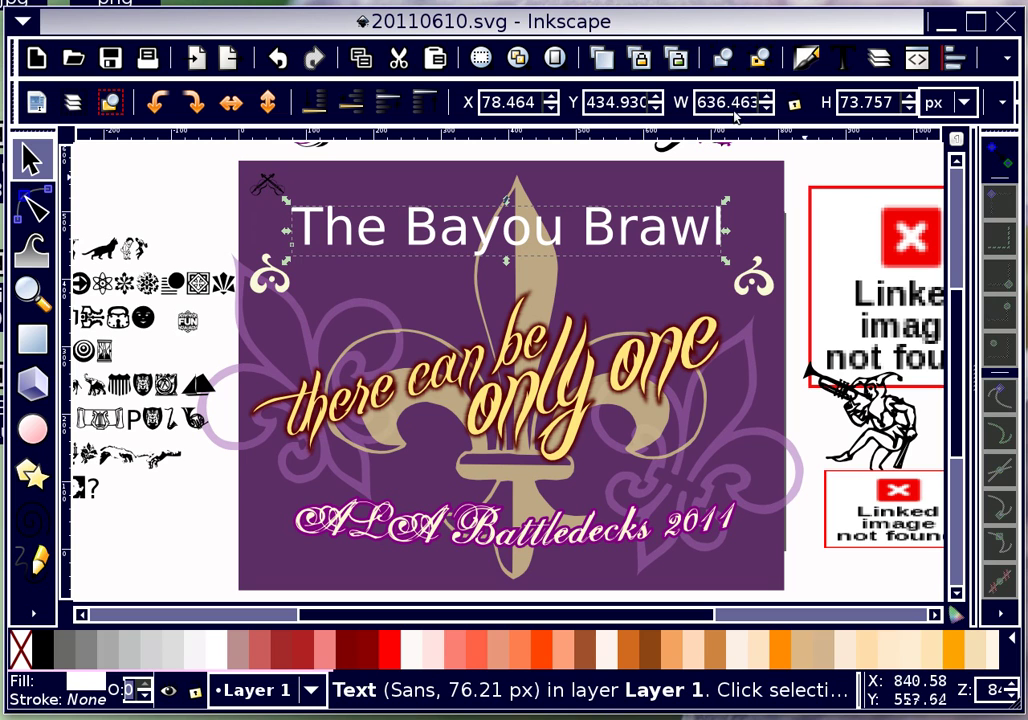
# Open the text and font settings for "The Bayou Brawl" and preview the title in successive font families from 4YEOgarden through Culinary Art.
pyautogui.click(841, 60)
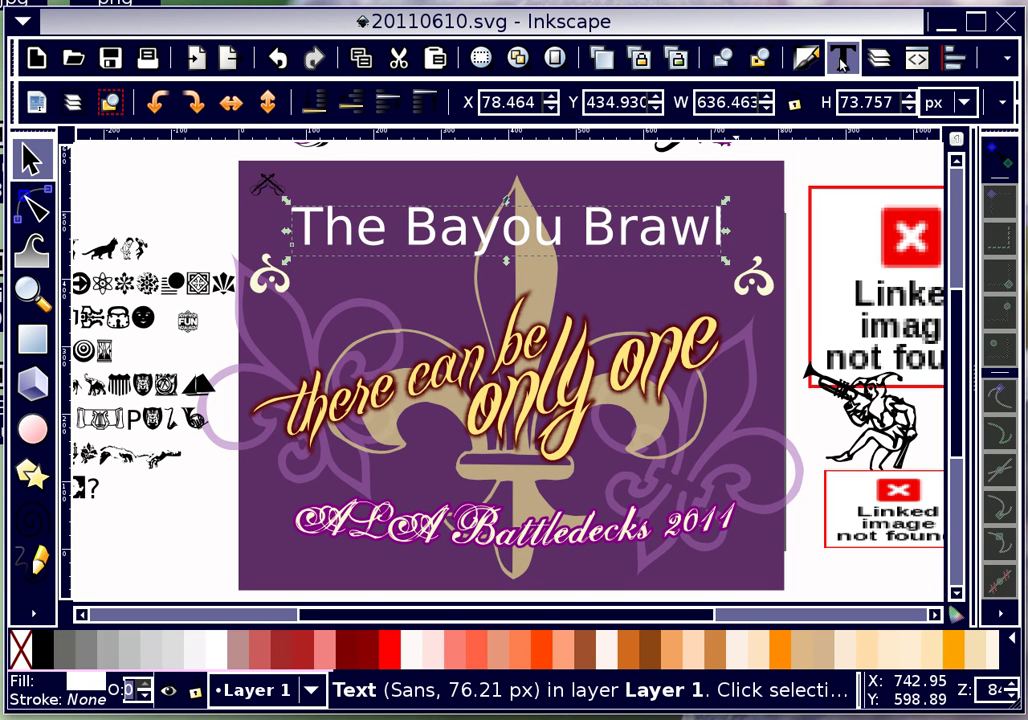
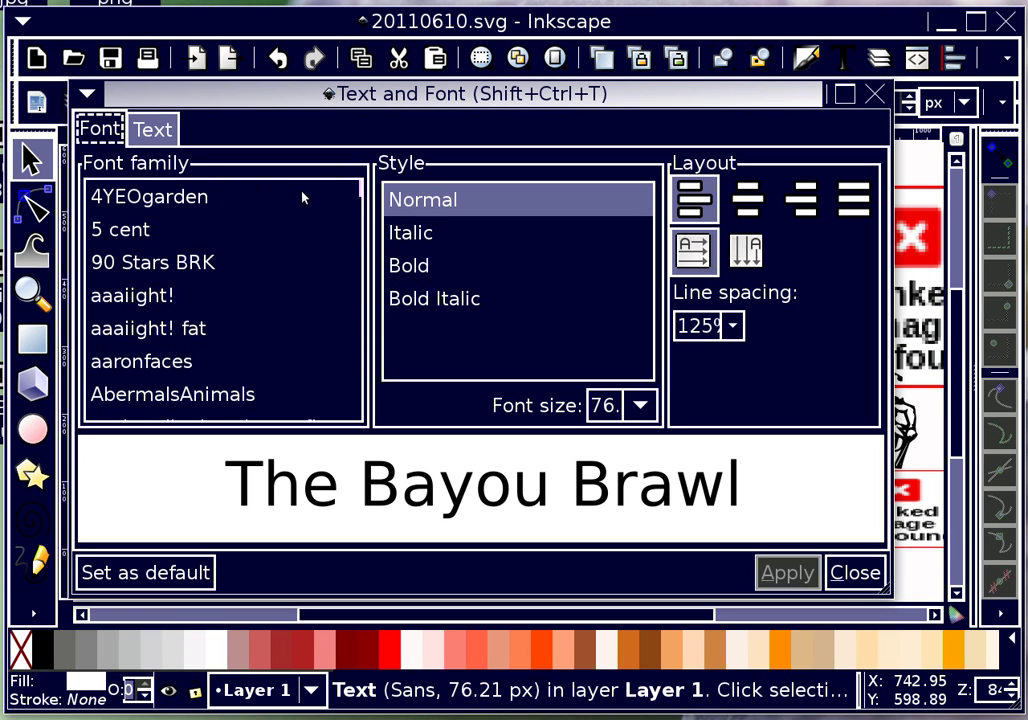
pyautogui.click(296, 195)
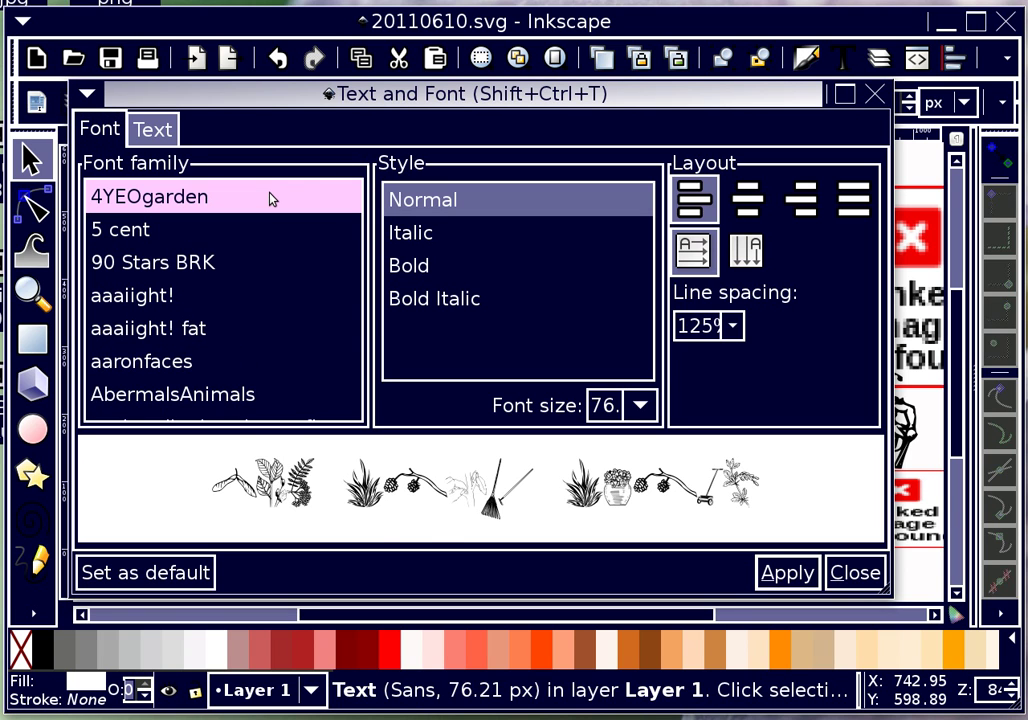
pyautogui.press('Down')
pyautogui.press('Down')
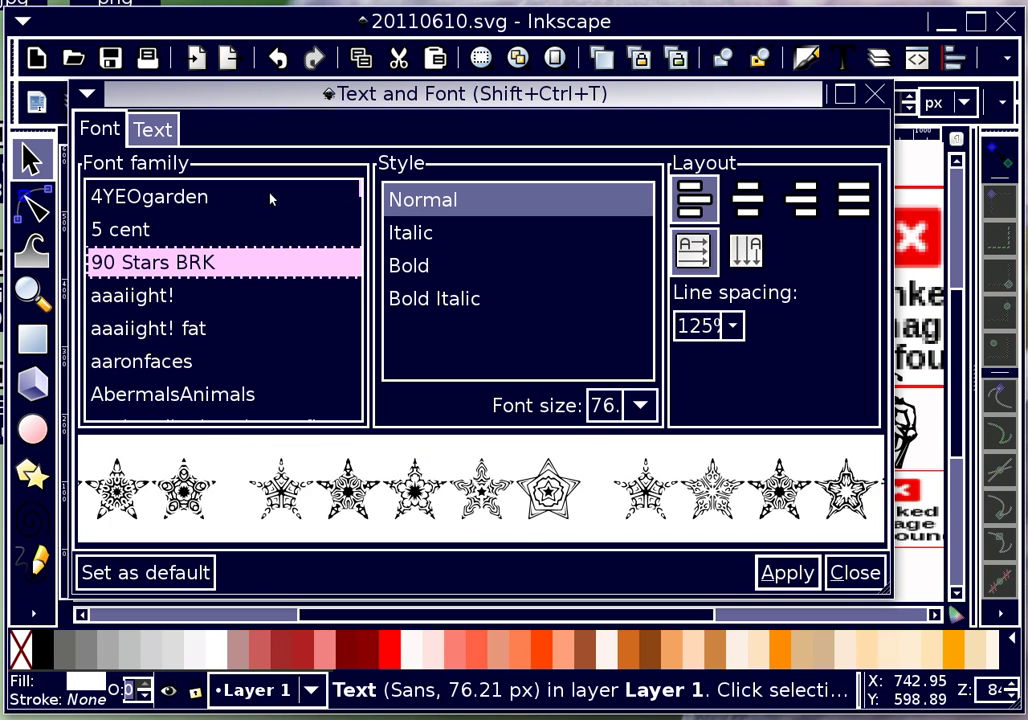
pyautogui.press('Down')
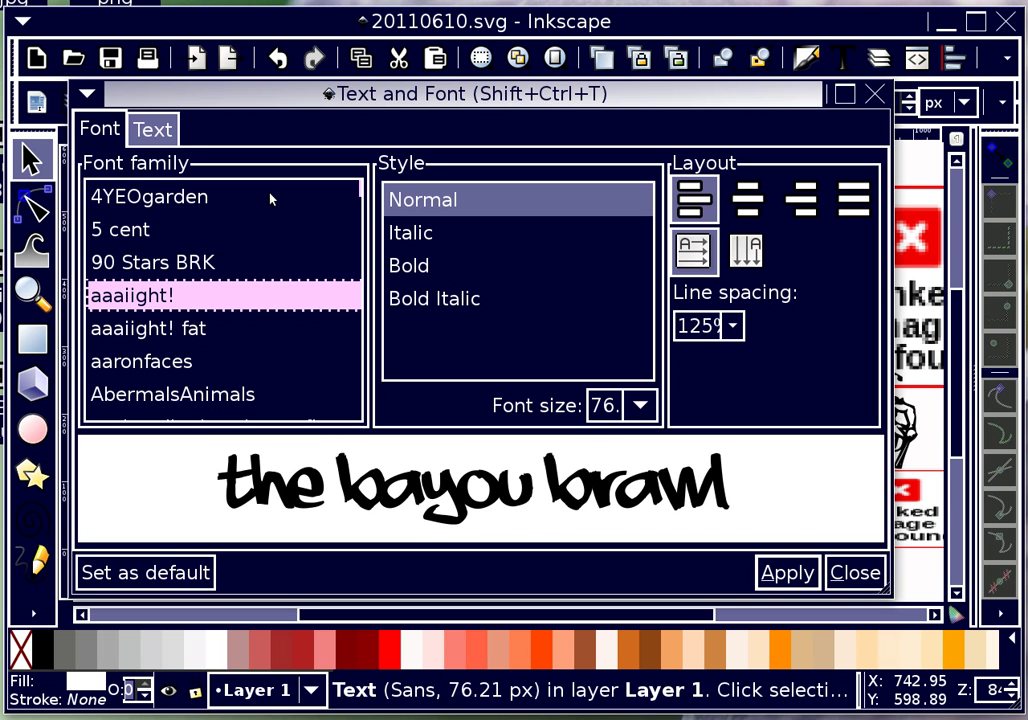
pyautogui.press('Down')
pyautogui.press('Down')
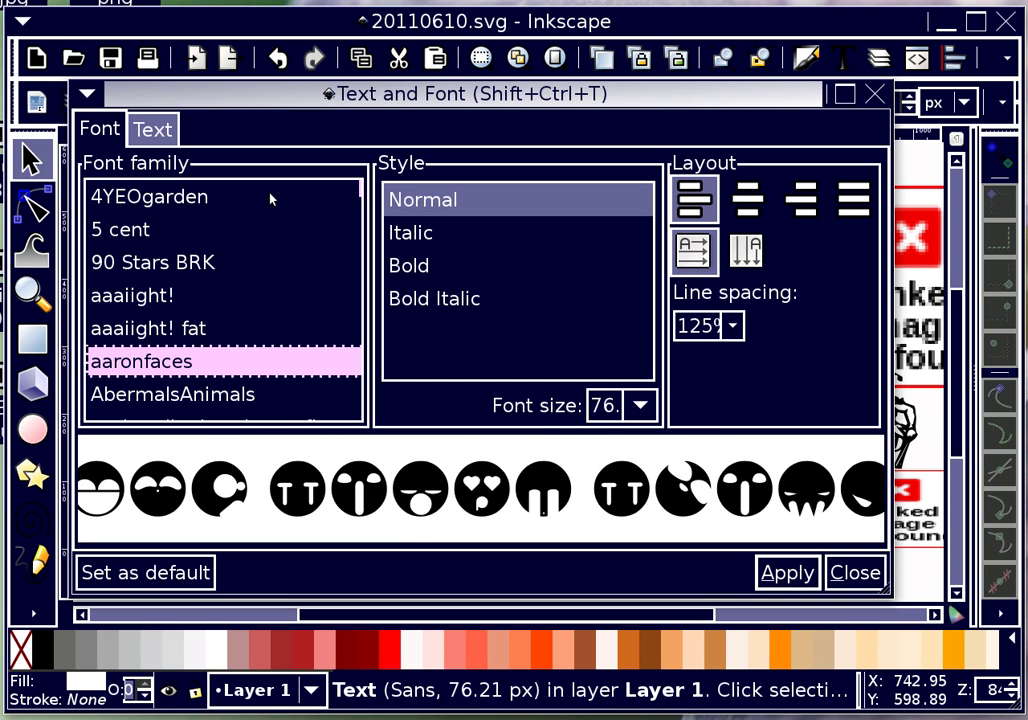
pyautogui.press('Down')
pyautogui.press('Down')
pyautogui.press('Down')
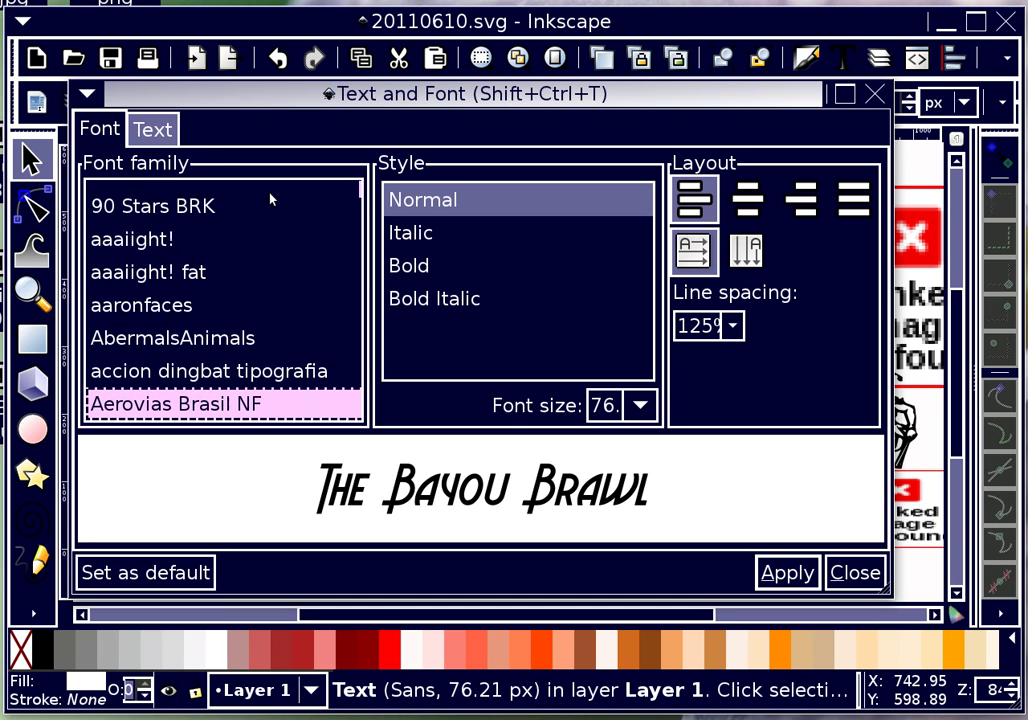
pyautogui.press('Down')
pyautogui.press('Down')
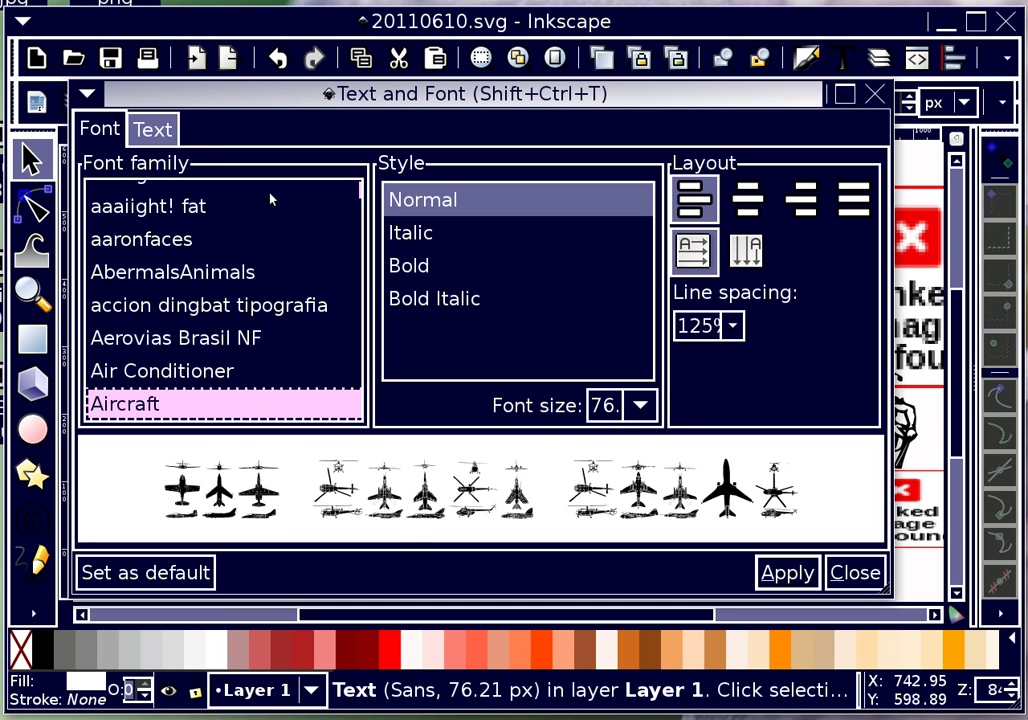
pyautogui.press('Down')
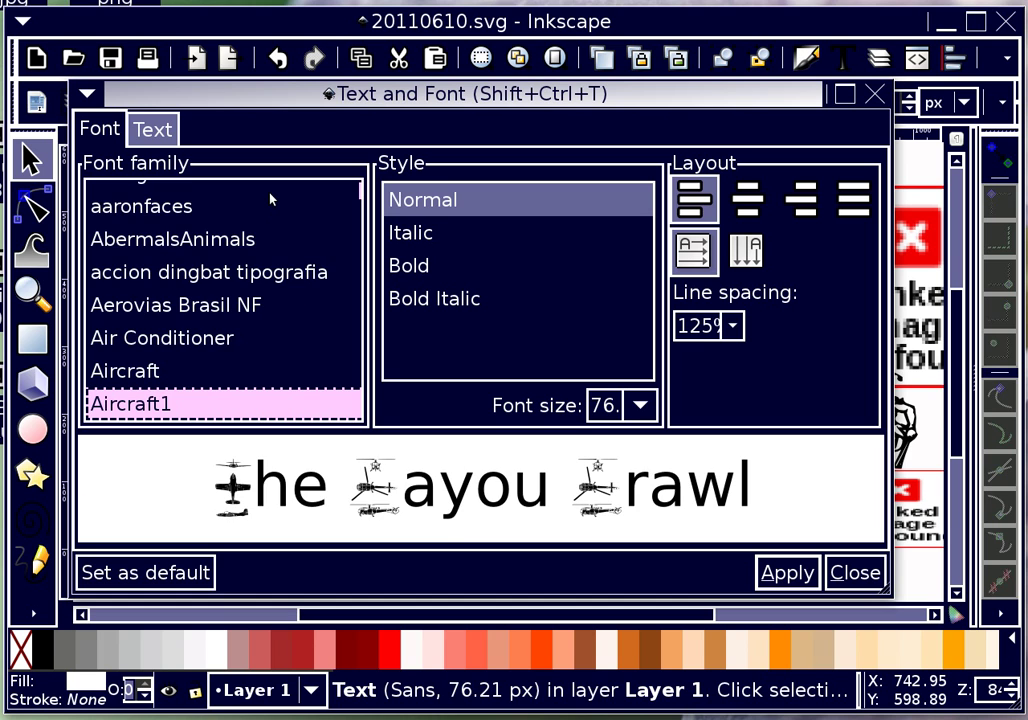
pyautogui.press('Down')
pyautogui.press('Down')
pyautogui.press('Down')
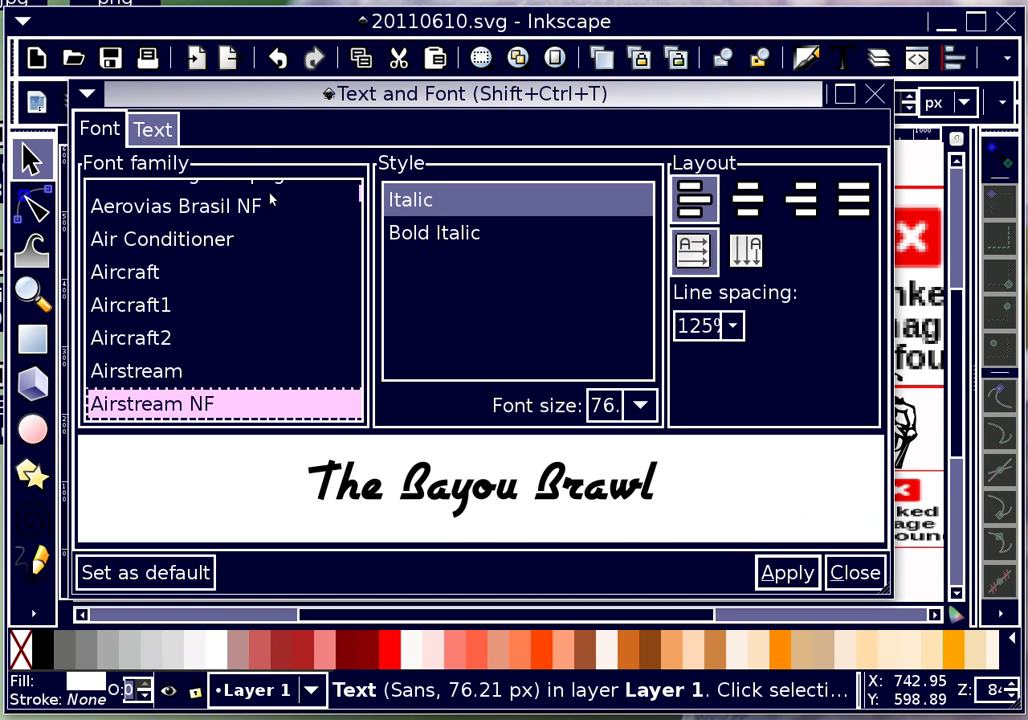
pyautogui.press('Down')
pyautogui.press('Down')
pyautogui.press('Down')
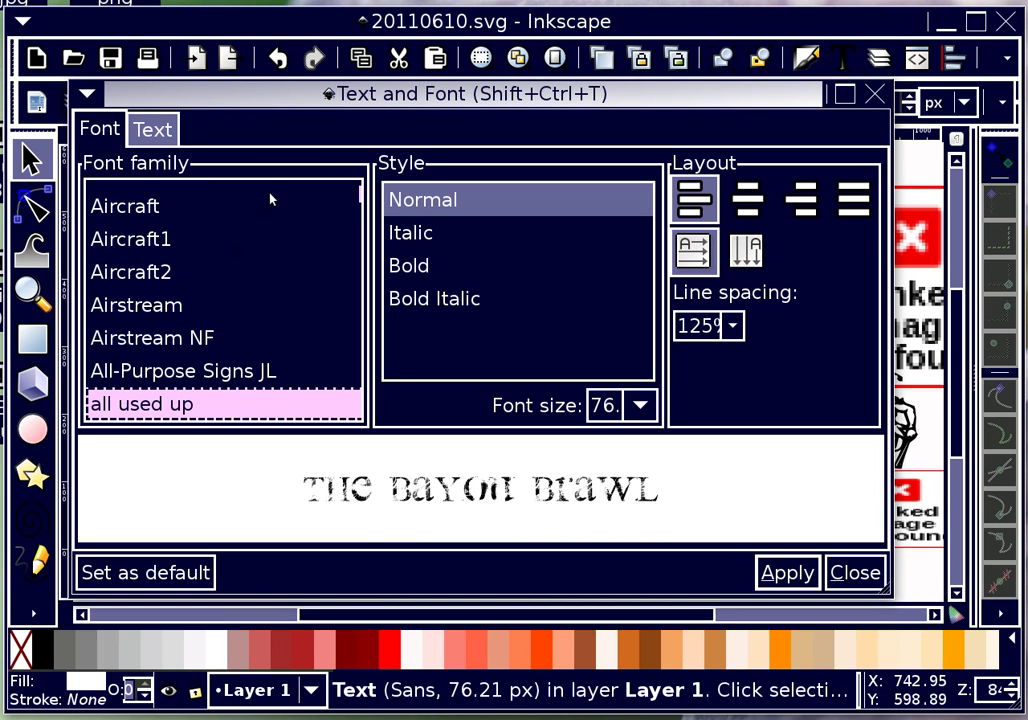
pyautogui.press('Down')
pyautogui.press('Down')
pyautogui.press('Down')
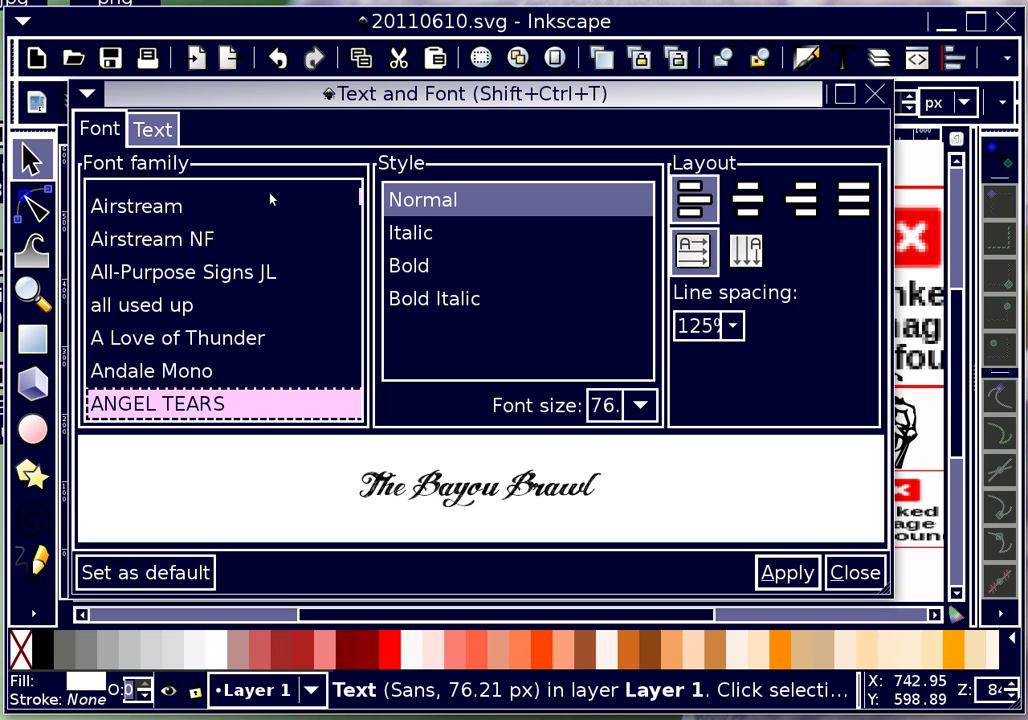
pyautogui.press('Up')
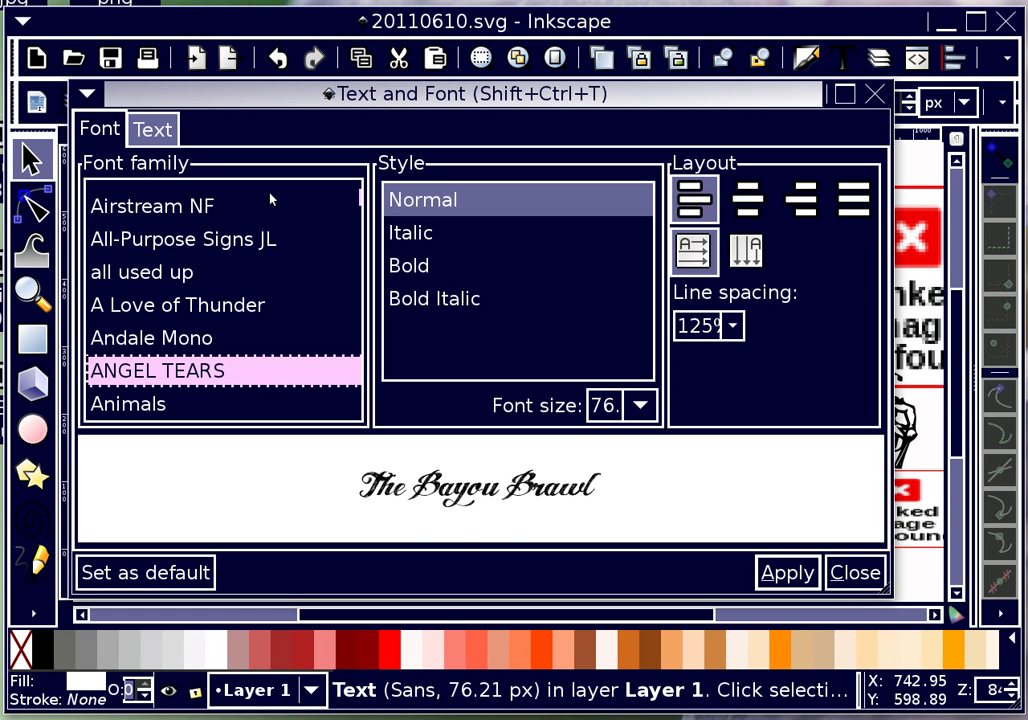
pyautogui.press('Down')
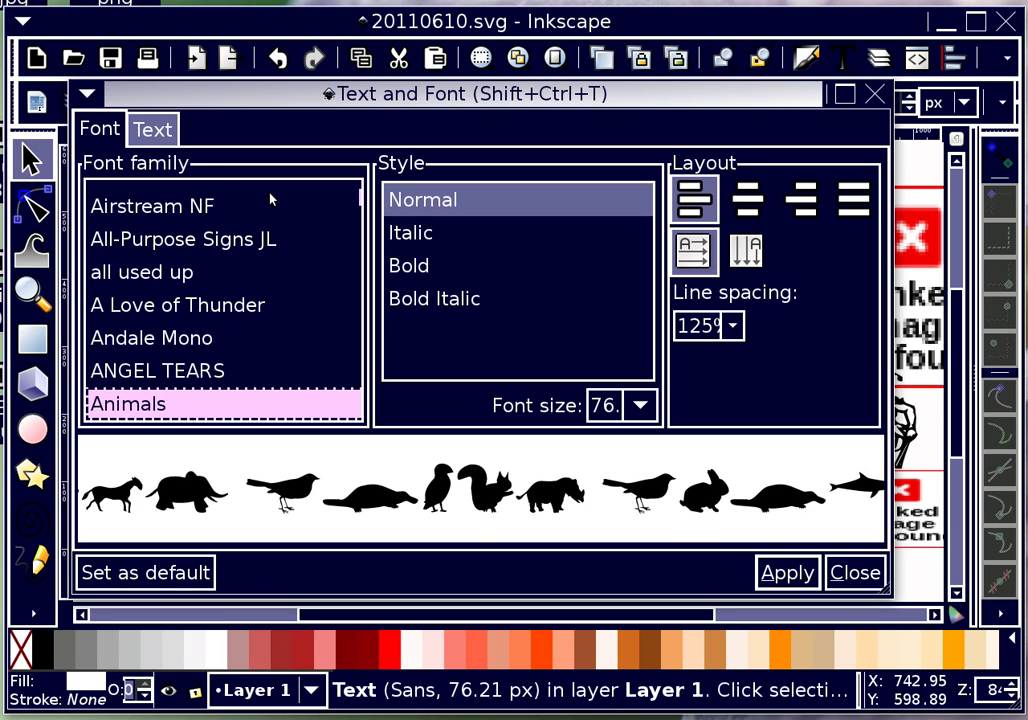
pyautogui.press('Down')
pyautogui.press('Down')
pyautogui.press('Down')
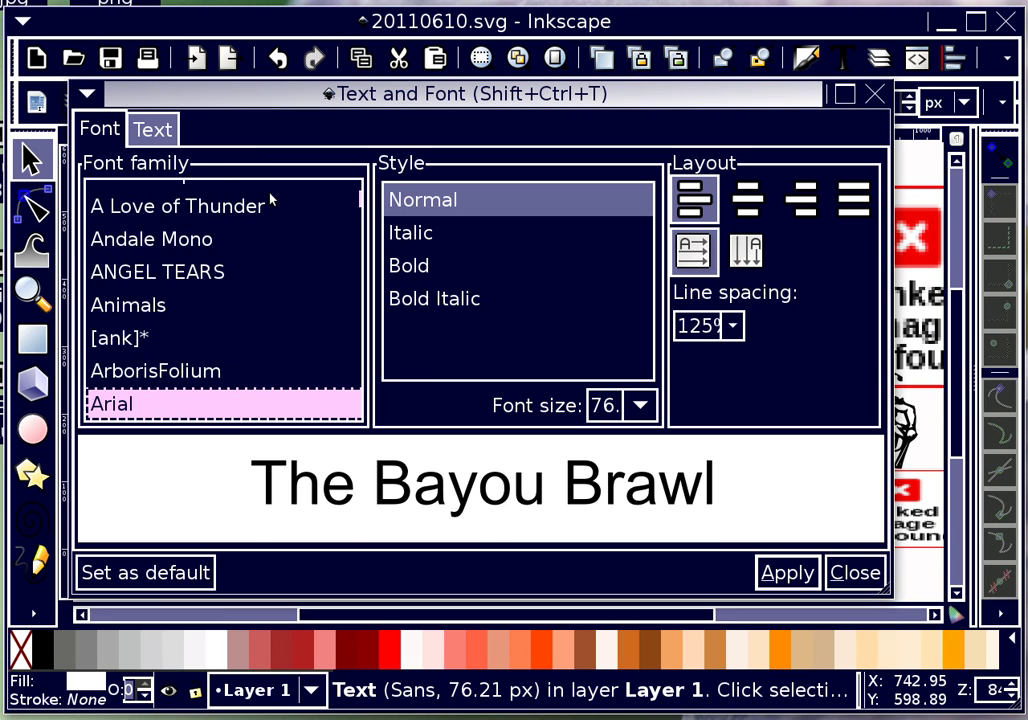
pyautogui.press('Down')
pyautogui.press('Down')
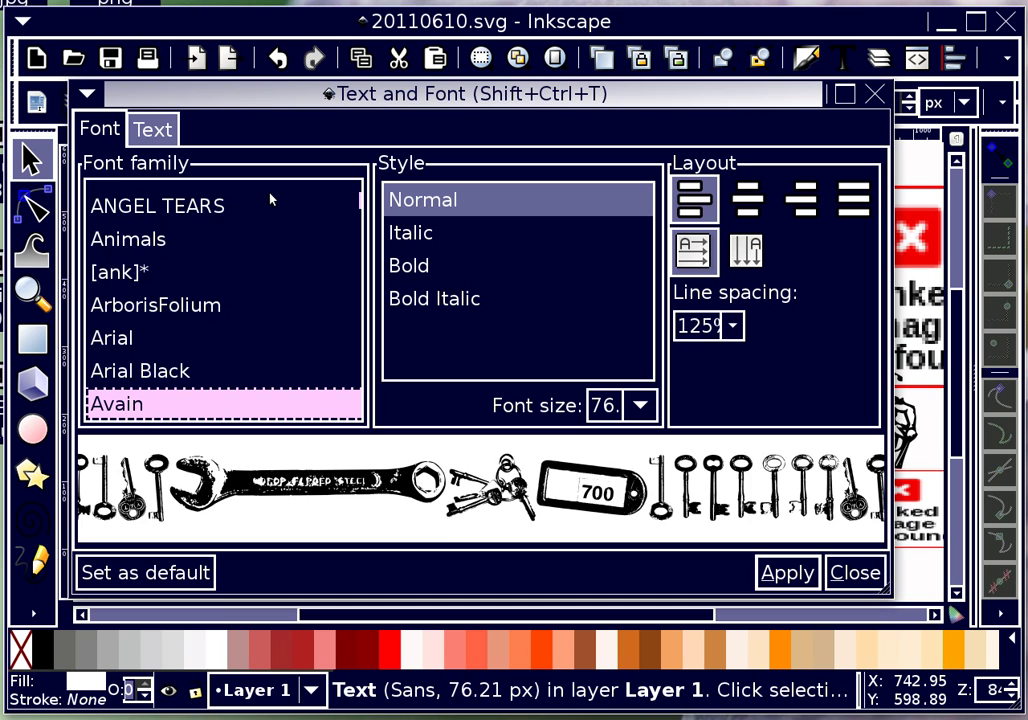
pyautogui.press('Down')
pyautogui.press('Down')
pyautogui.press('Down')
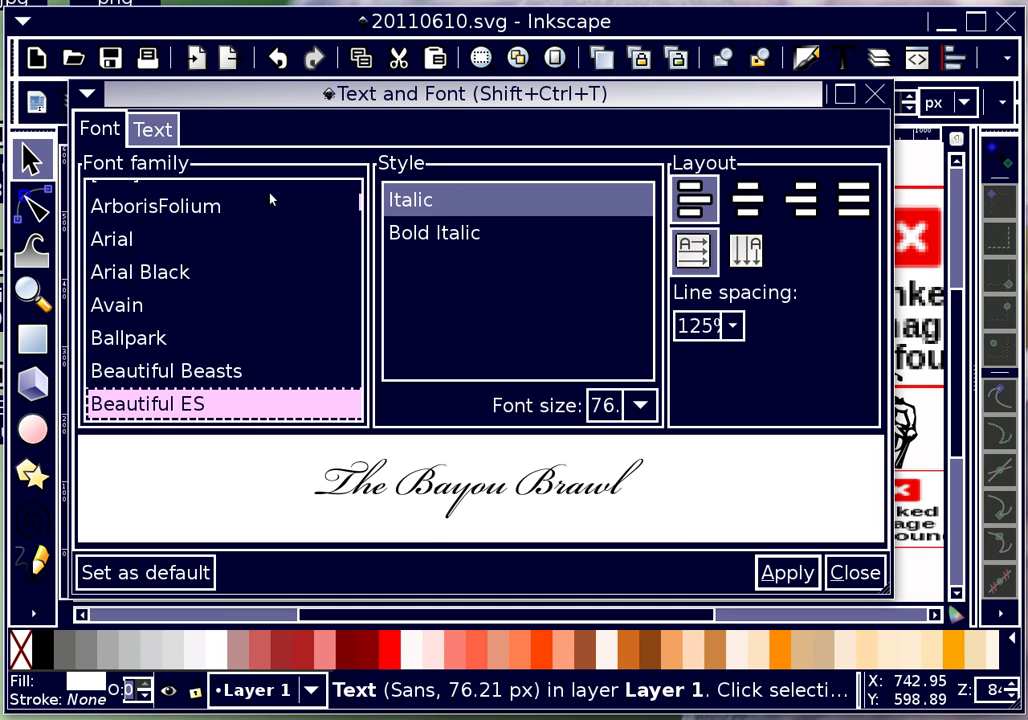
pyautogui.press('Down')
pyautogui.press('Down')
pyautogui.press('Down')
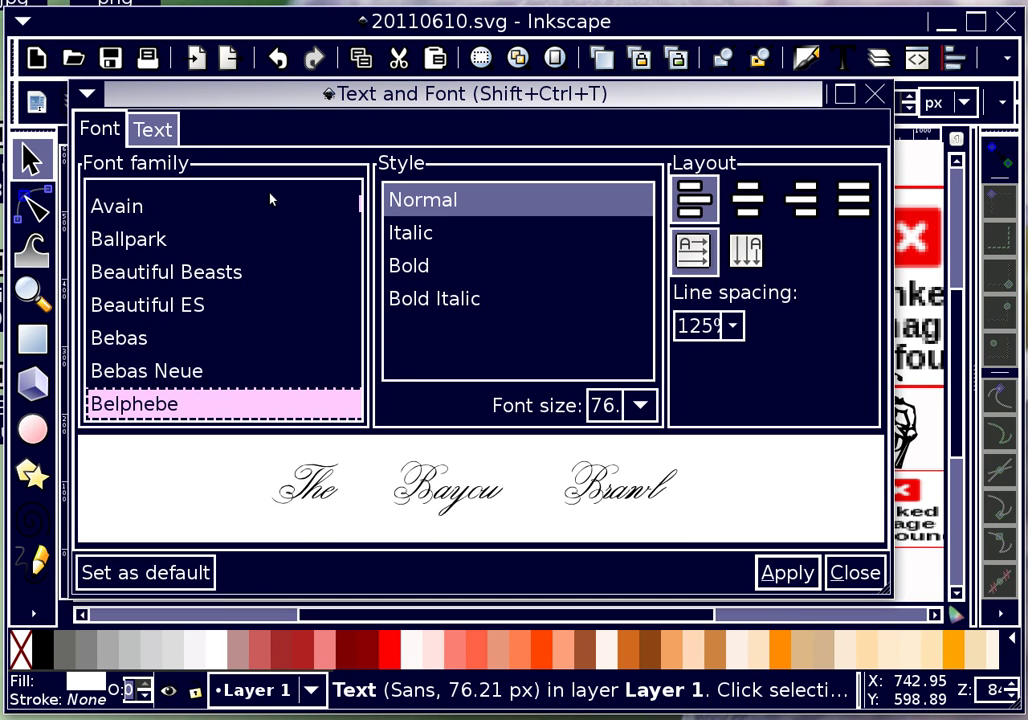
pyautogui.press('Down')
pyautogui.press('Down')
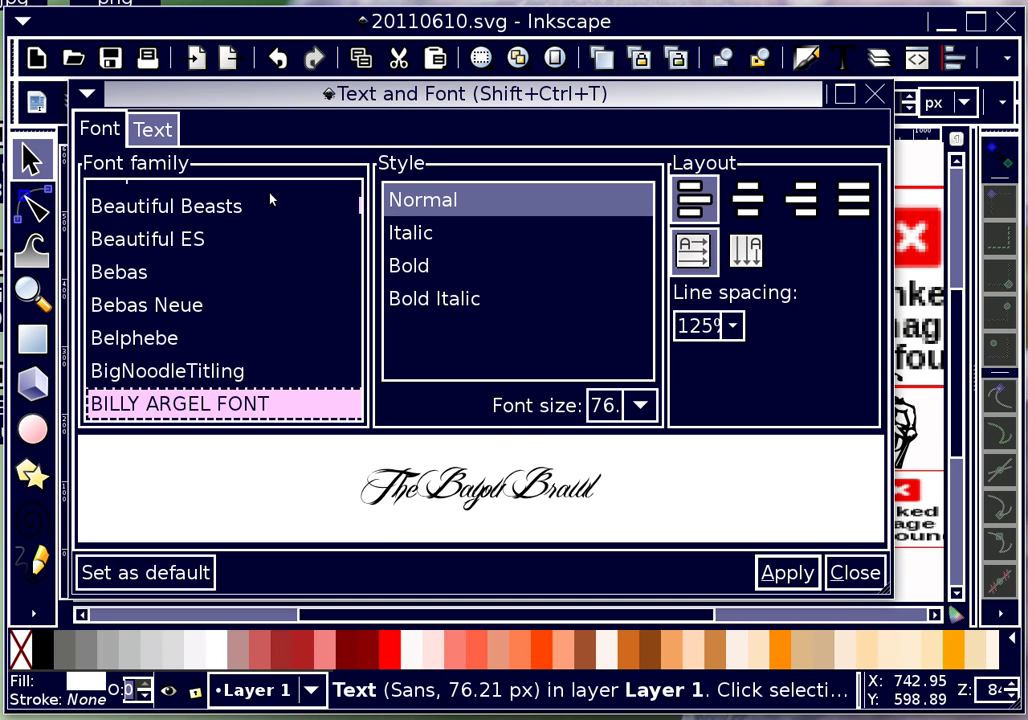
pyautogui.press('Down')
pyautogui.press('Up')
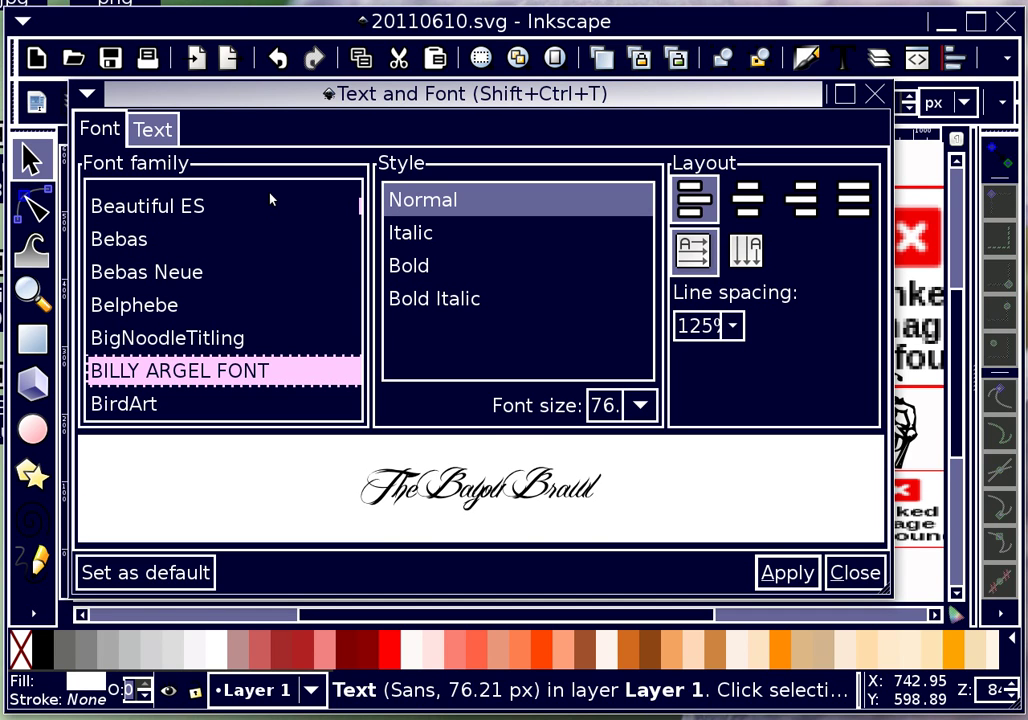
pyautogui.press('Down')
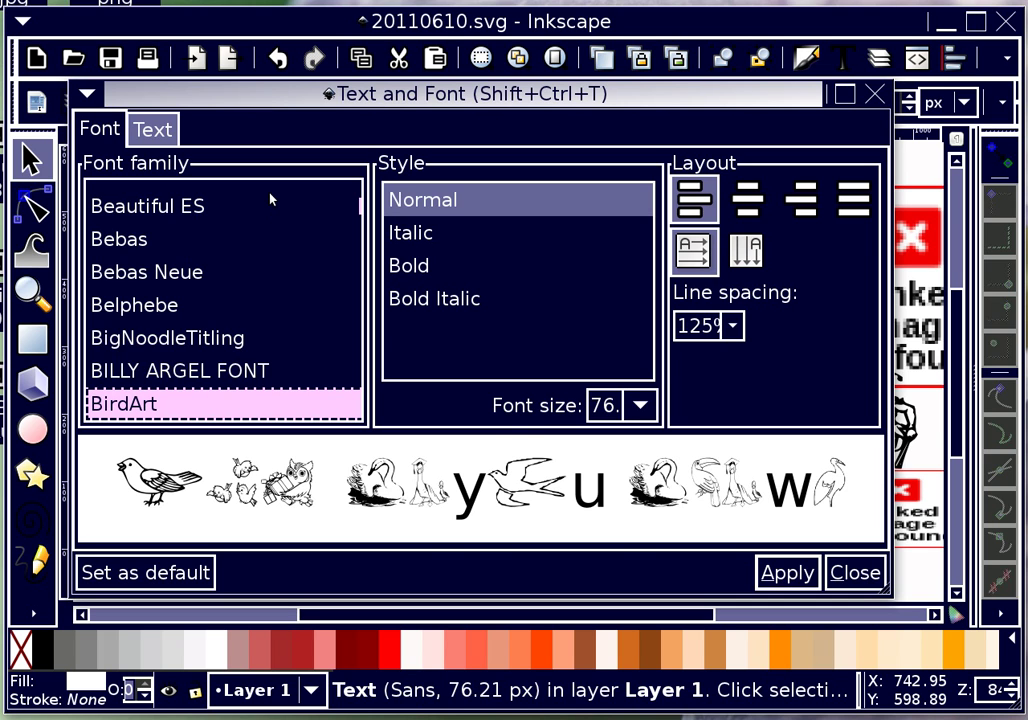
pyautogui.press('Down')
pyautogui.press('Down')
pyautogui.press('Down')
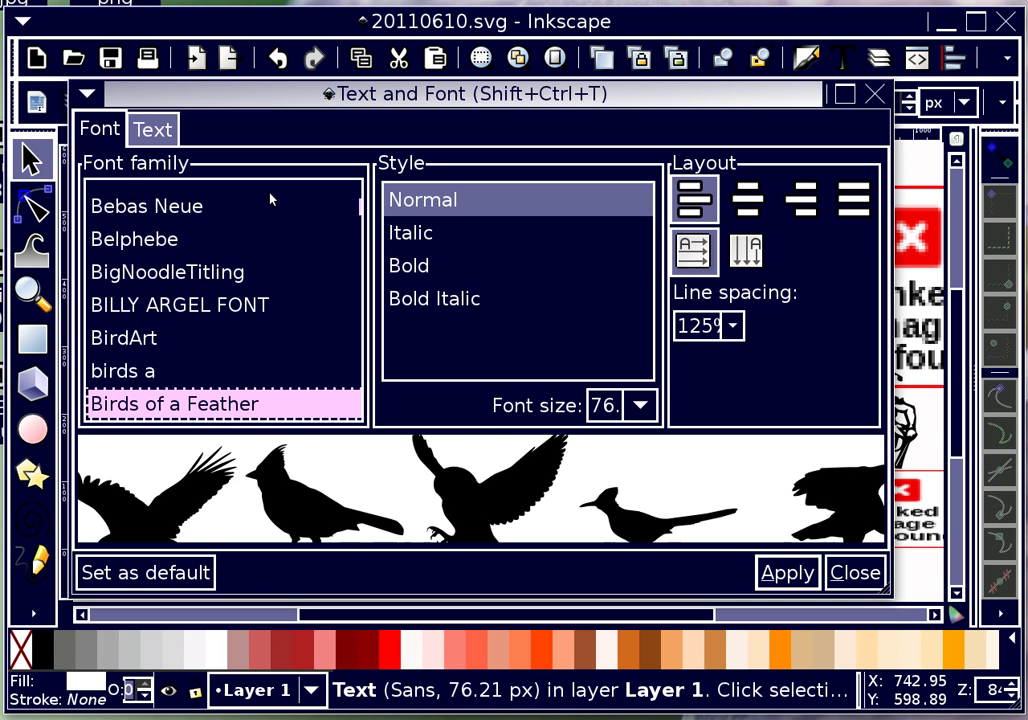
pyautogui.press('Down')
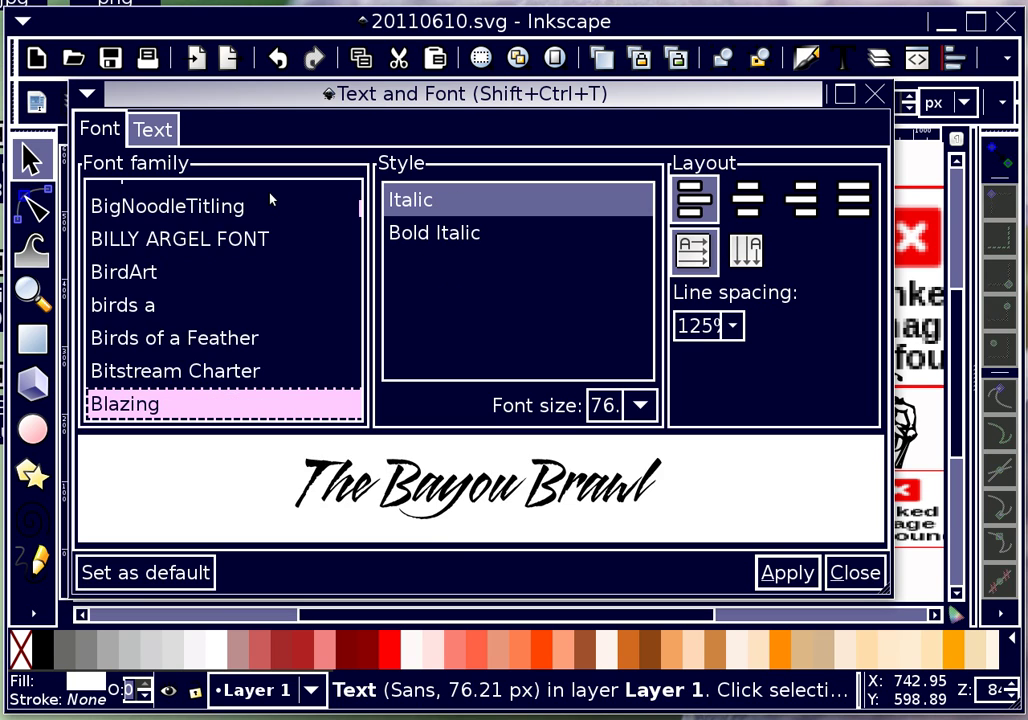
pyautogui.press('Down')
pyautogui.press('Down')
pyautogui.press('Down')
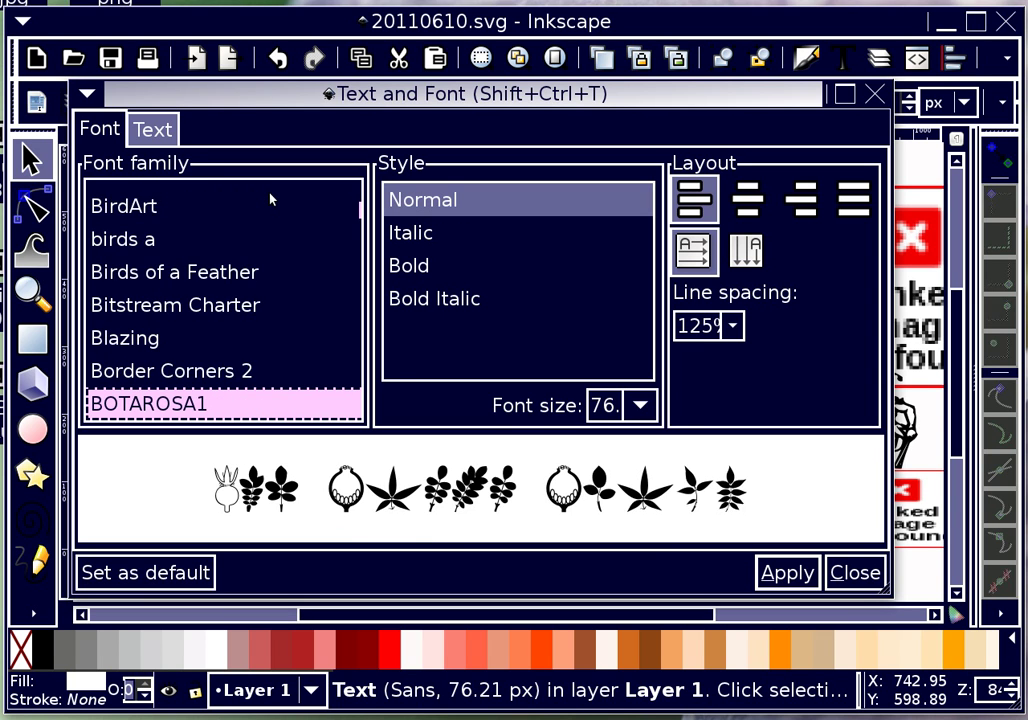
pyautogui.press('Down')
pyautogui.press('Down')
pyautogui.press('Down')
pyautogui.press('Down')
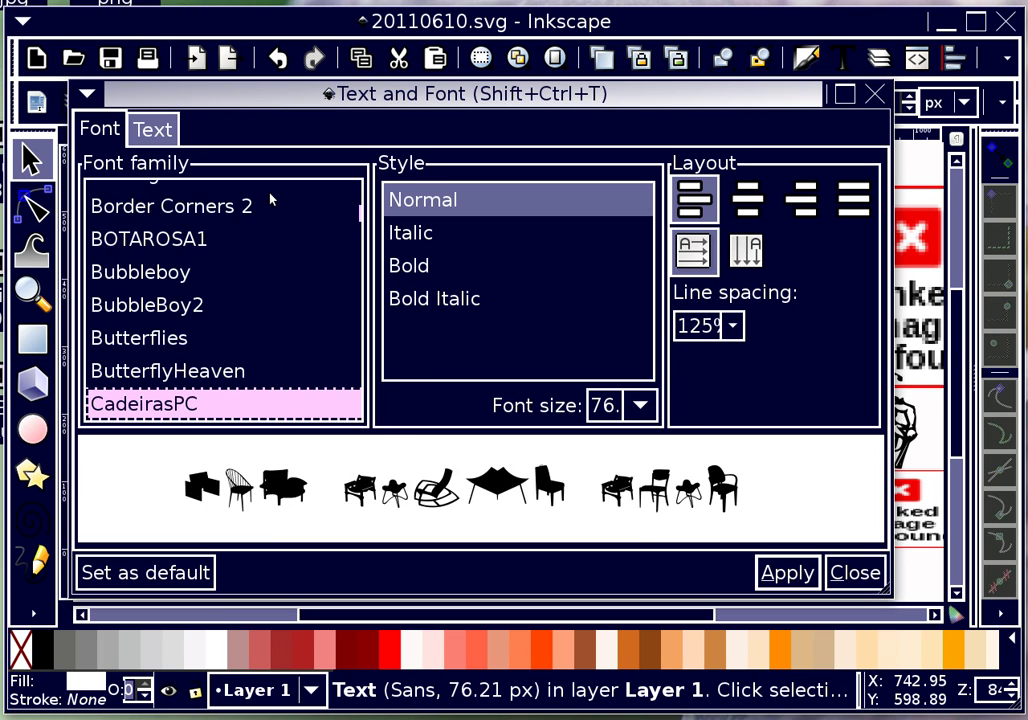
pyautogui.press('Down')
pyautogui.press('Down')
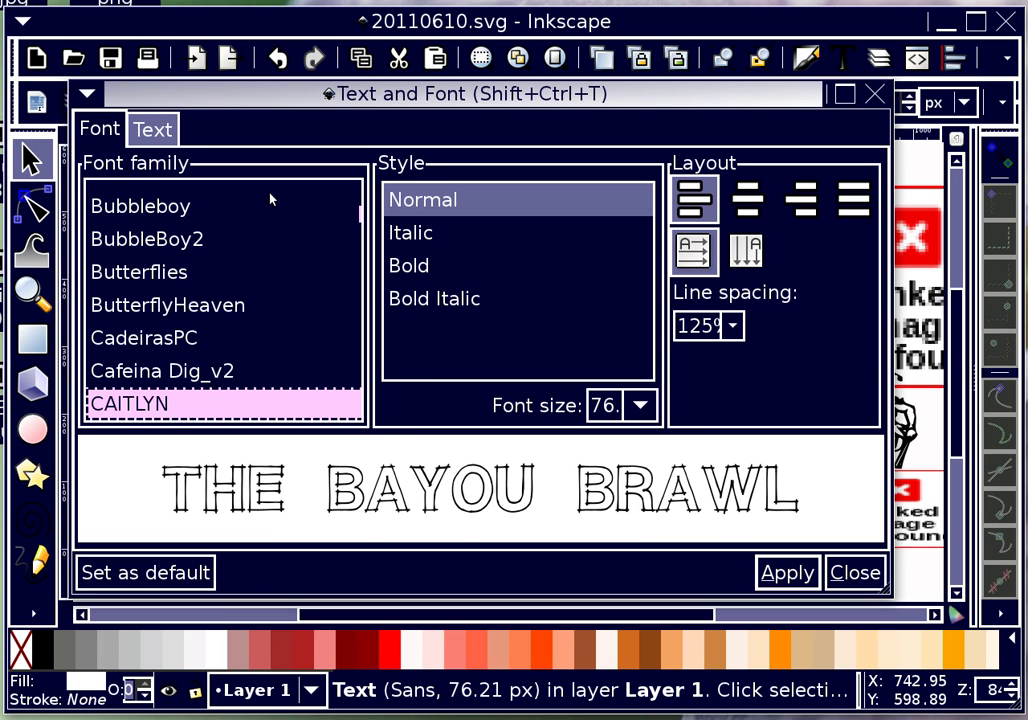
pyautogui.press('Down')
pyautogui.press('Down')
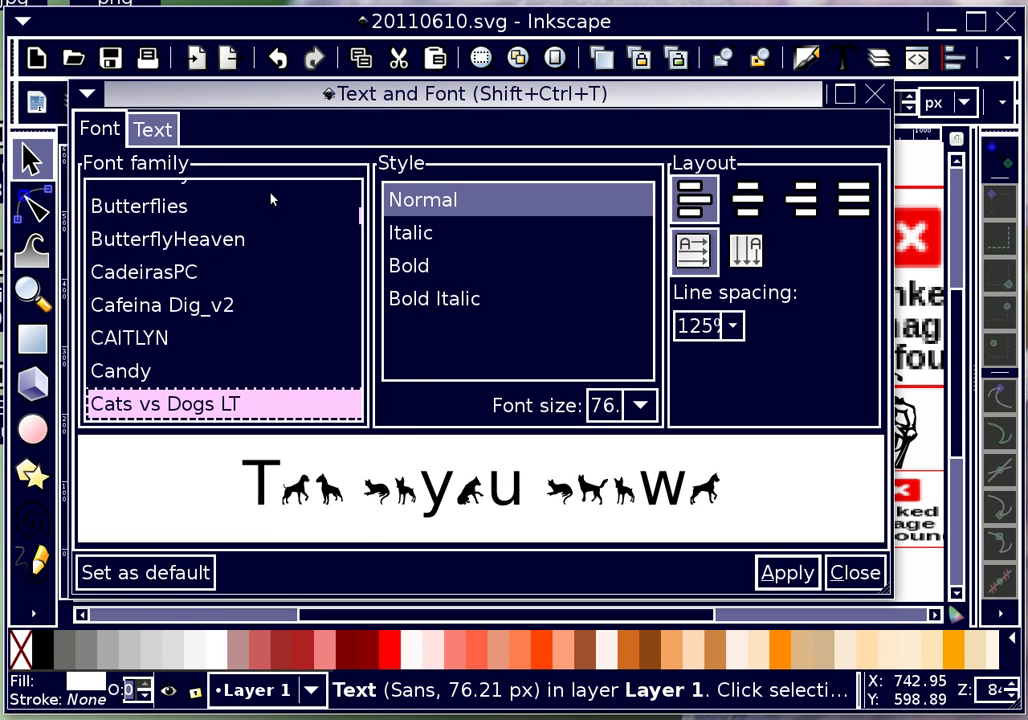
pyautogui.press('Down')
pyautogui.press('Down')
pyautogui.press('Down')
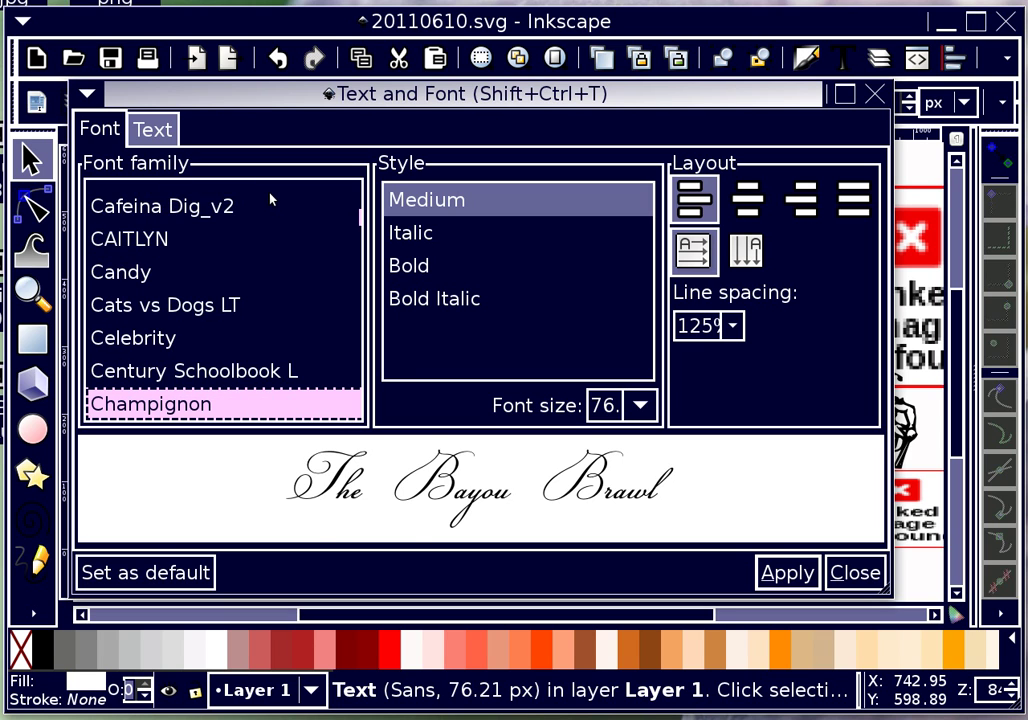
pyautogui.press('Down')
pyautogui.press('Down')
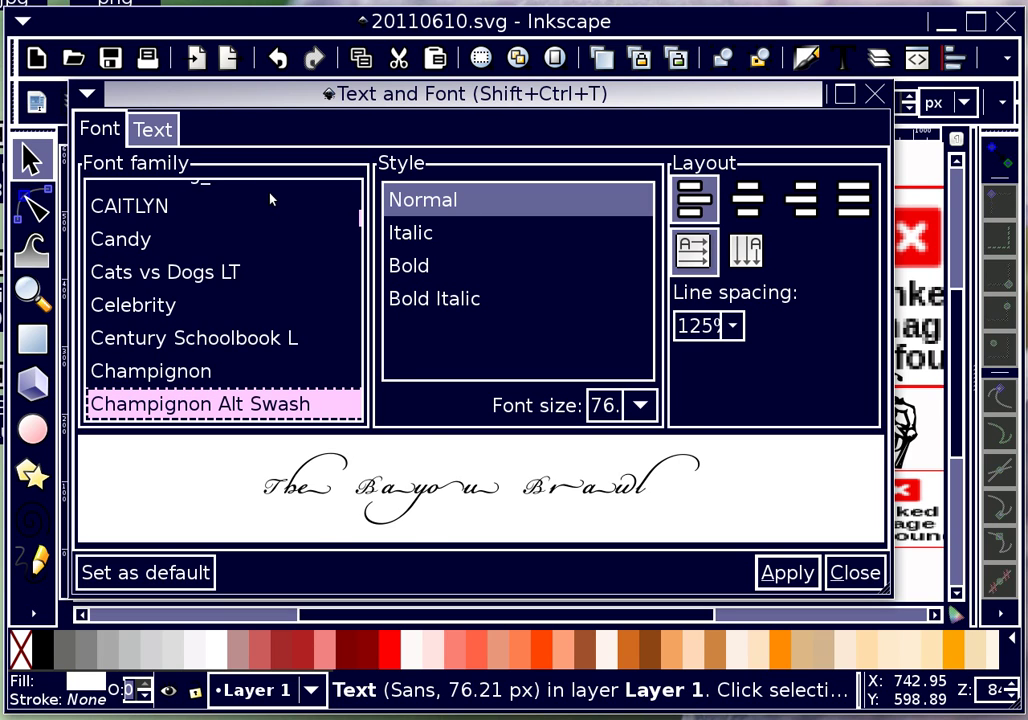
pyautogui.press('Down')
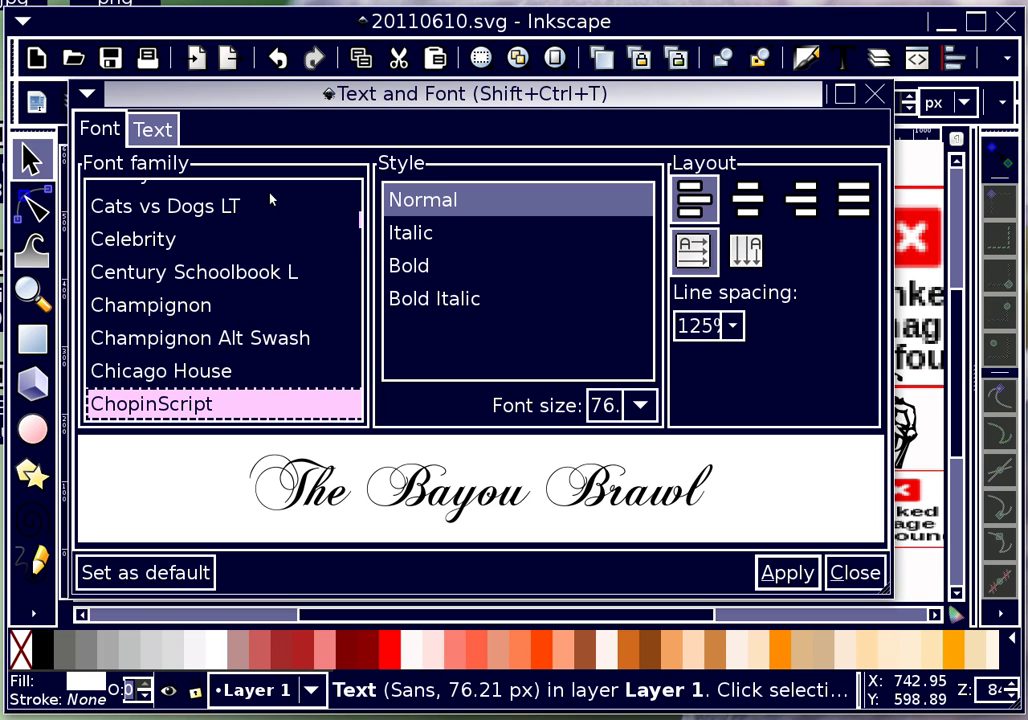
pyautogui.press('Down')
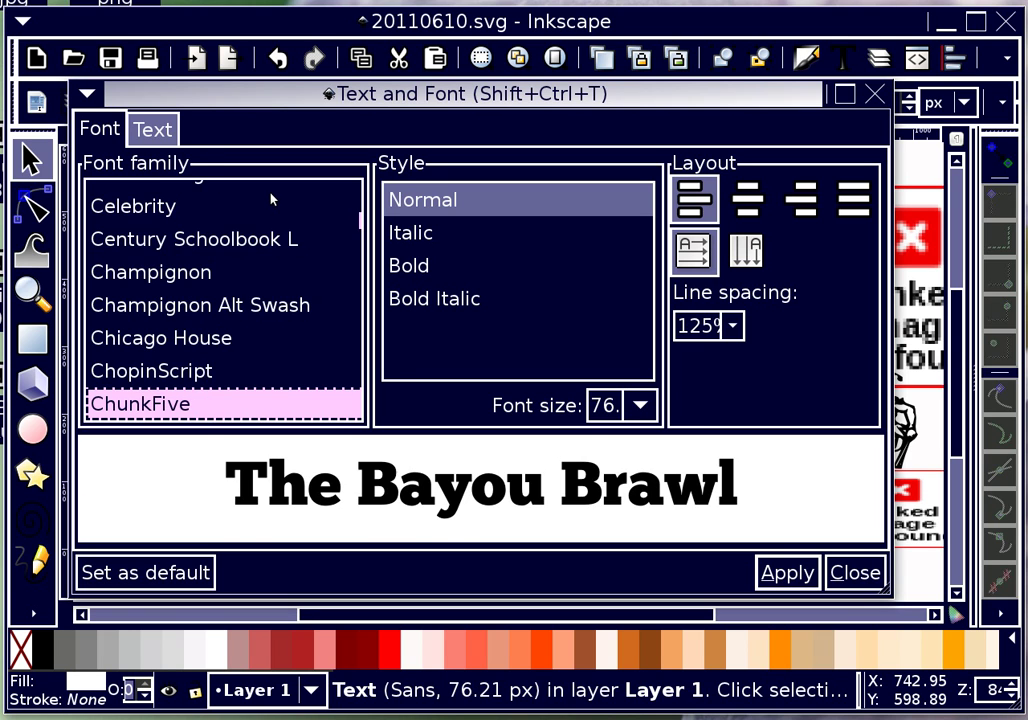
pyautogui.press('Down')
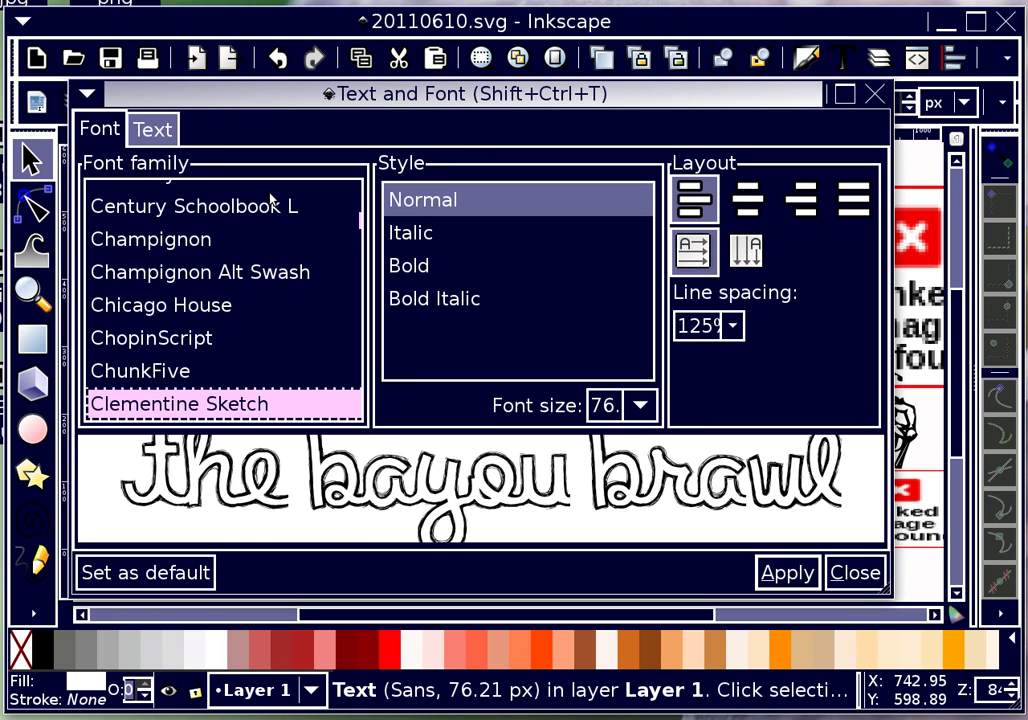
pyautogui.press('Down')
pyautogui.press('Down')
pyautogui.press('Down')
pyautogui.press('Down')
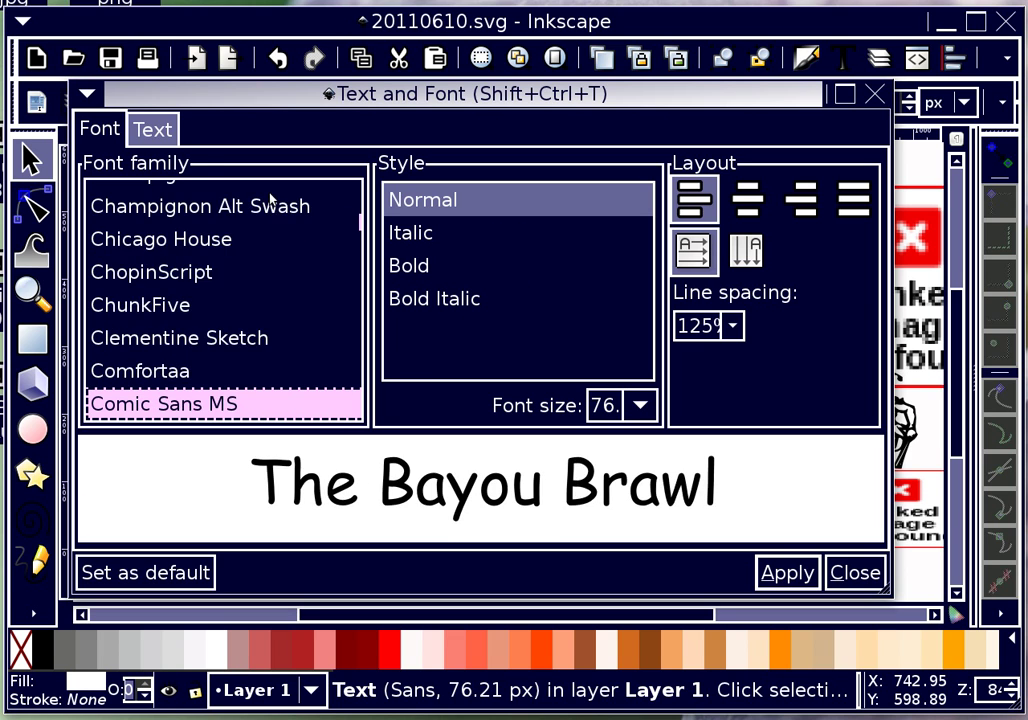
pyautogui.press('Down')
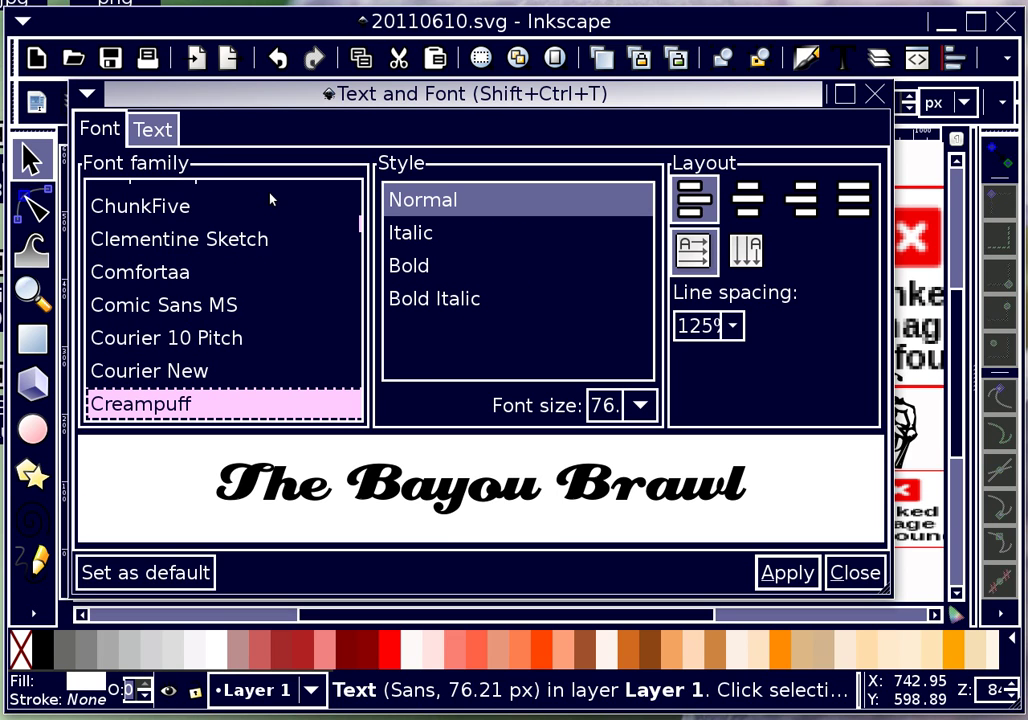
pyautogui.press('Down')
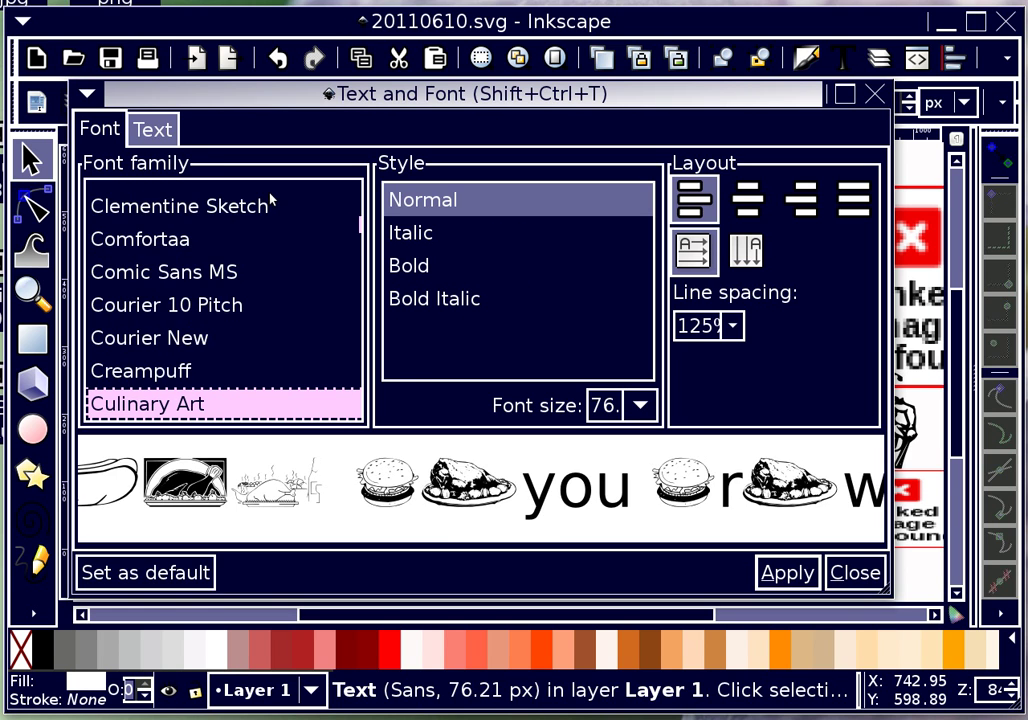
# Preview the "The Bayou Brawl" title in successive font families from curlyJoe through Electronic Highway Sign.
pyautogui.press('Down')
pyautogui.press('Down')
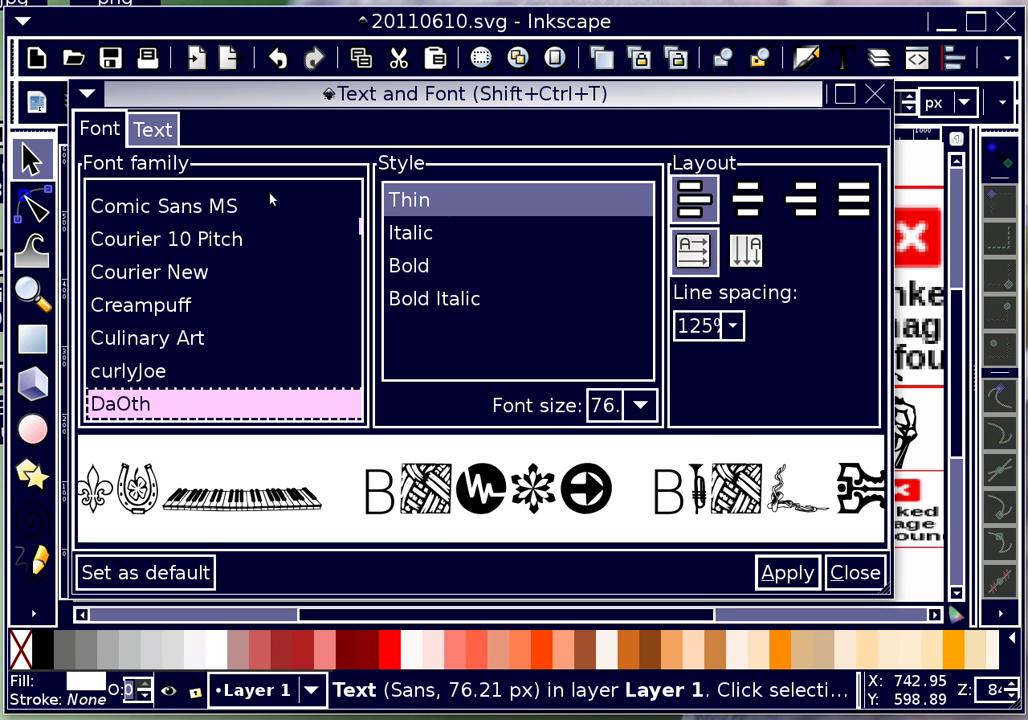
pyautogui.press('Down')
pyautogui.press('Down')
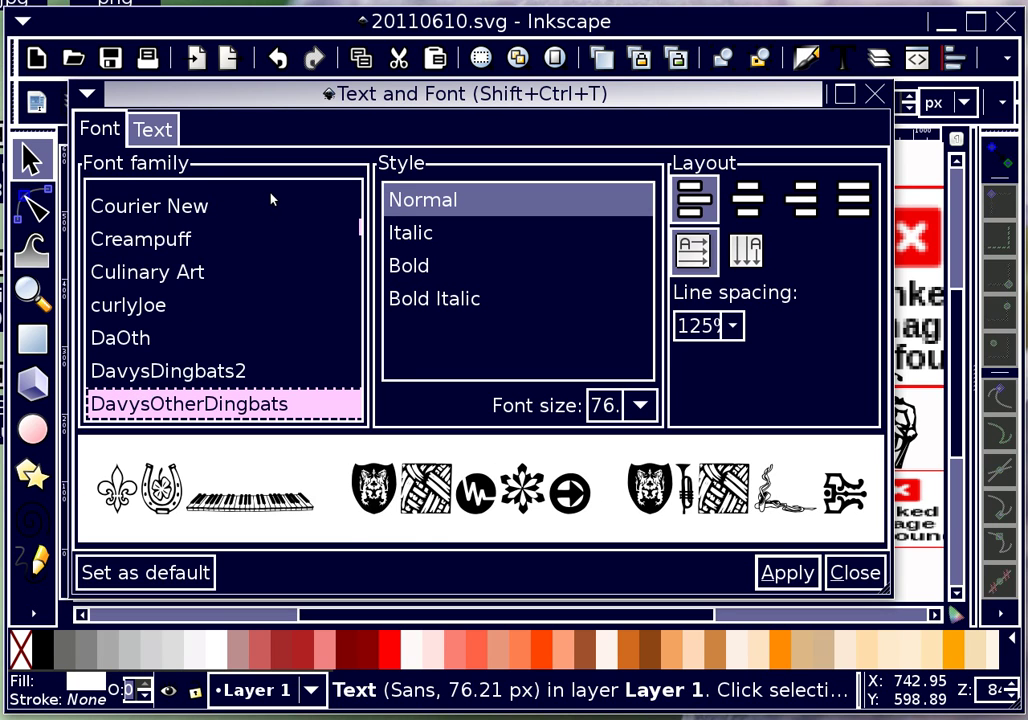
pyautogui.press('Down')
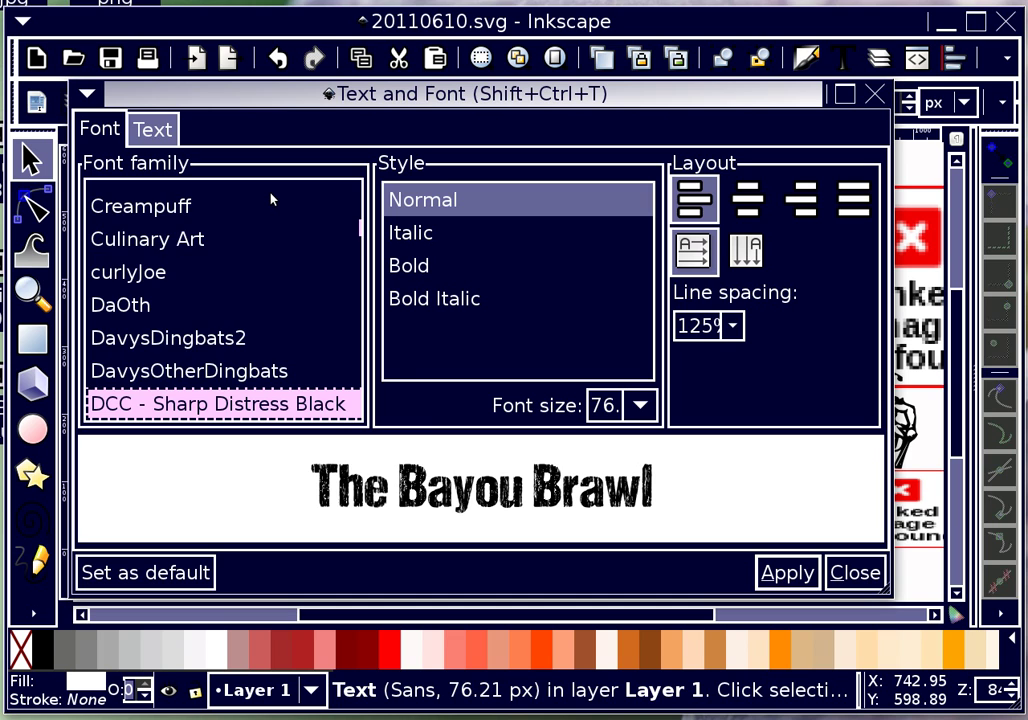
pyautogui.press('Down')
pyautogui.press('Down')
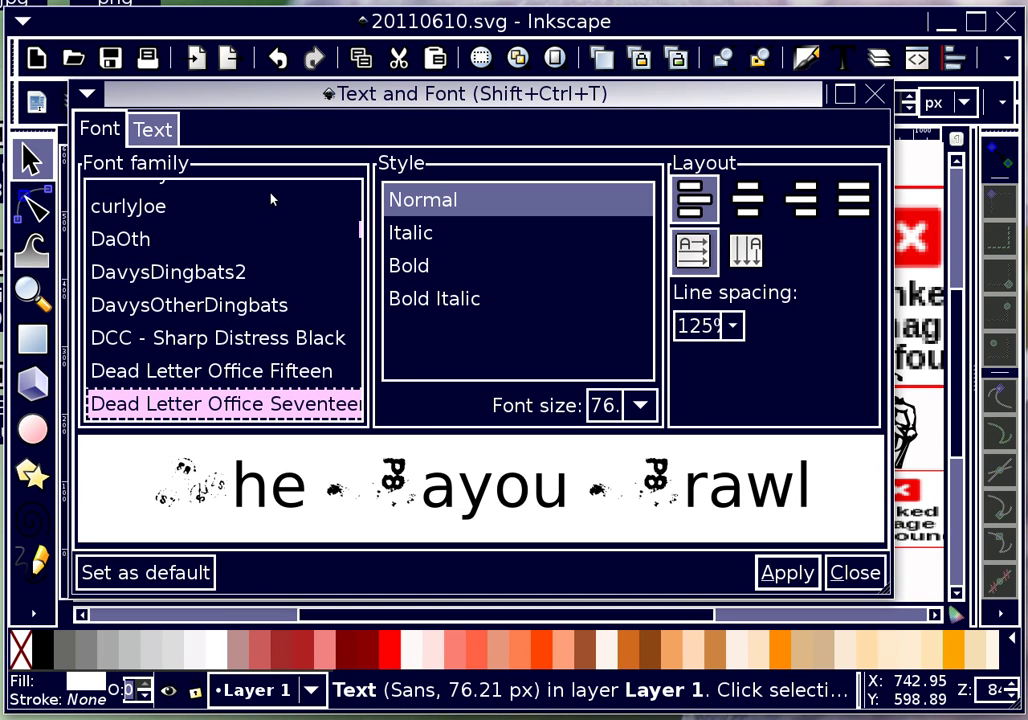
pyautogui.press('Down')
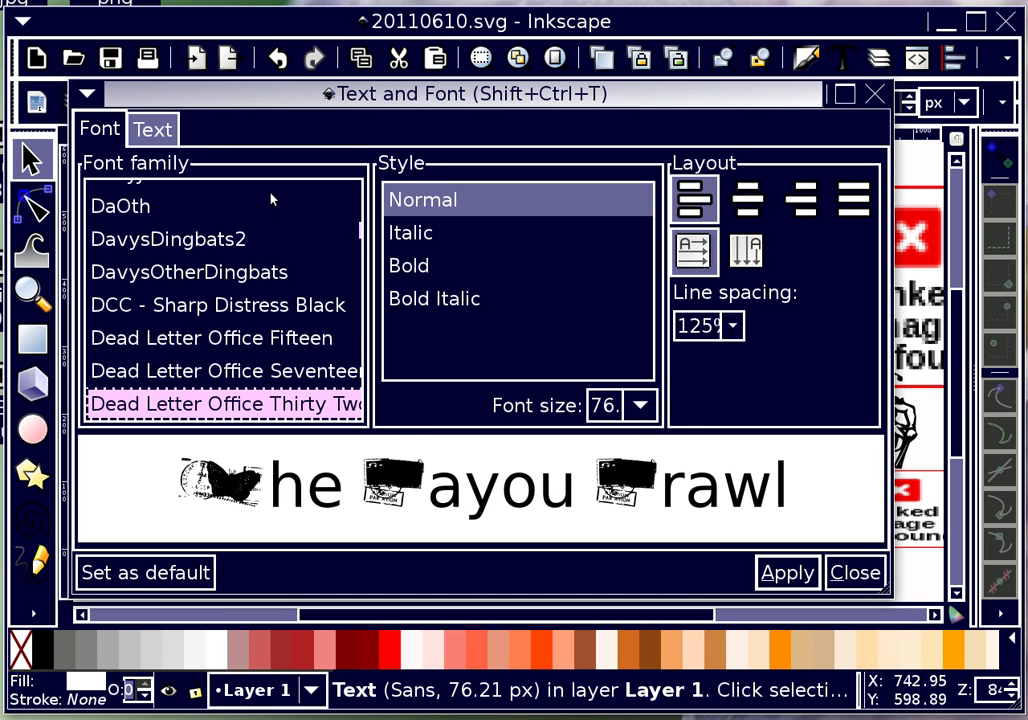
pyautogui.press('Down')
pyautogui.press('Down')
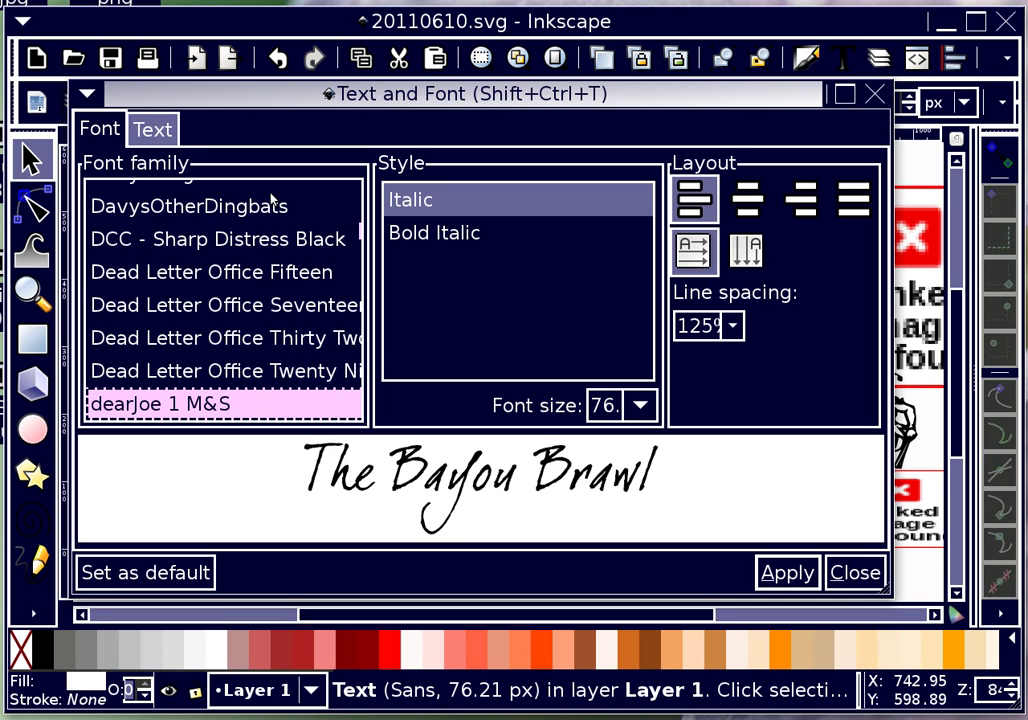
pyautogui.press('Down')
pyautogui.press('Down')
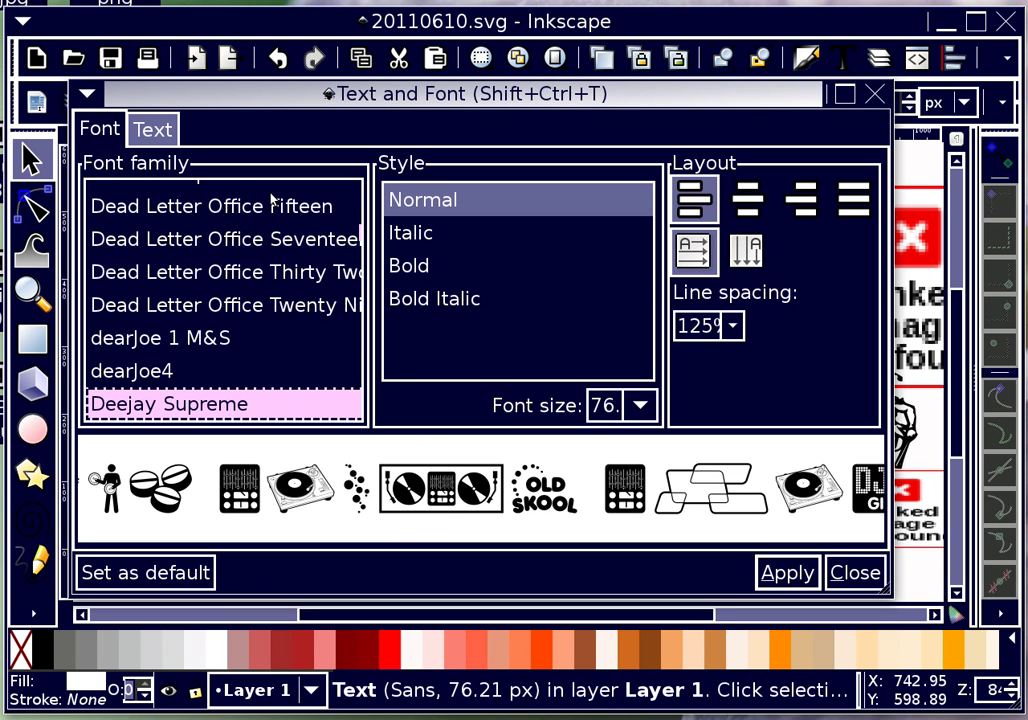
pyautogui.press('Down')
pyautogui.press('Down')
pyautogui.press('Down')
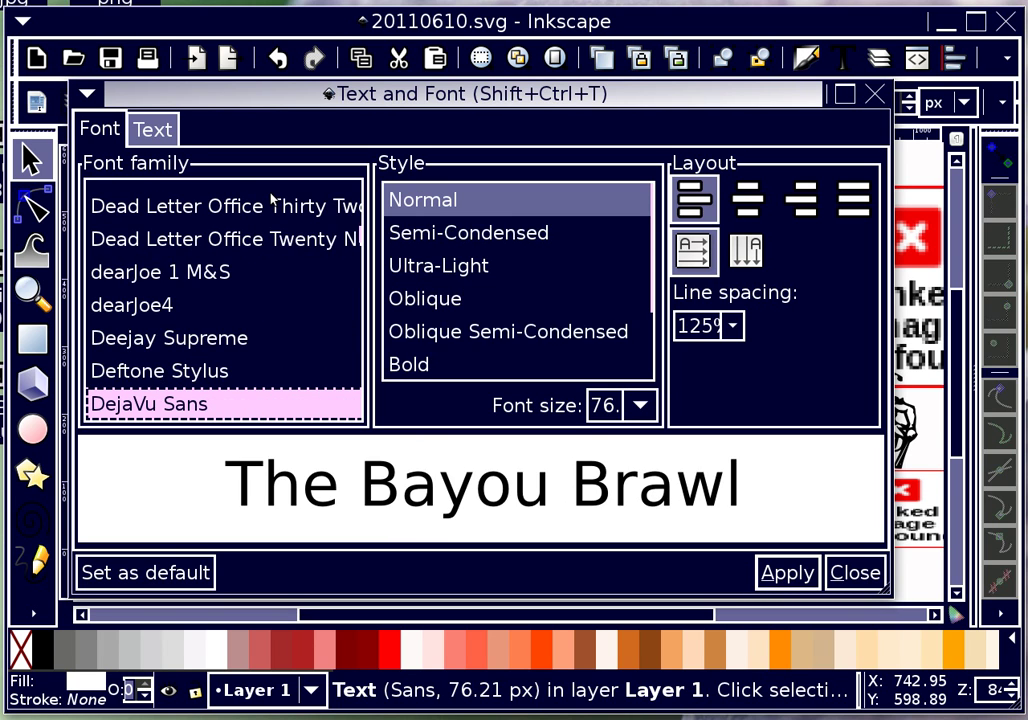
pyautogui.press('Down')
pyautogui.press('Down')
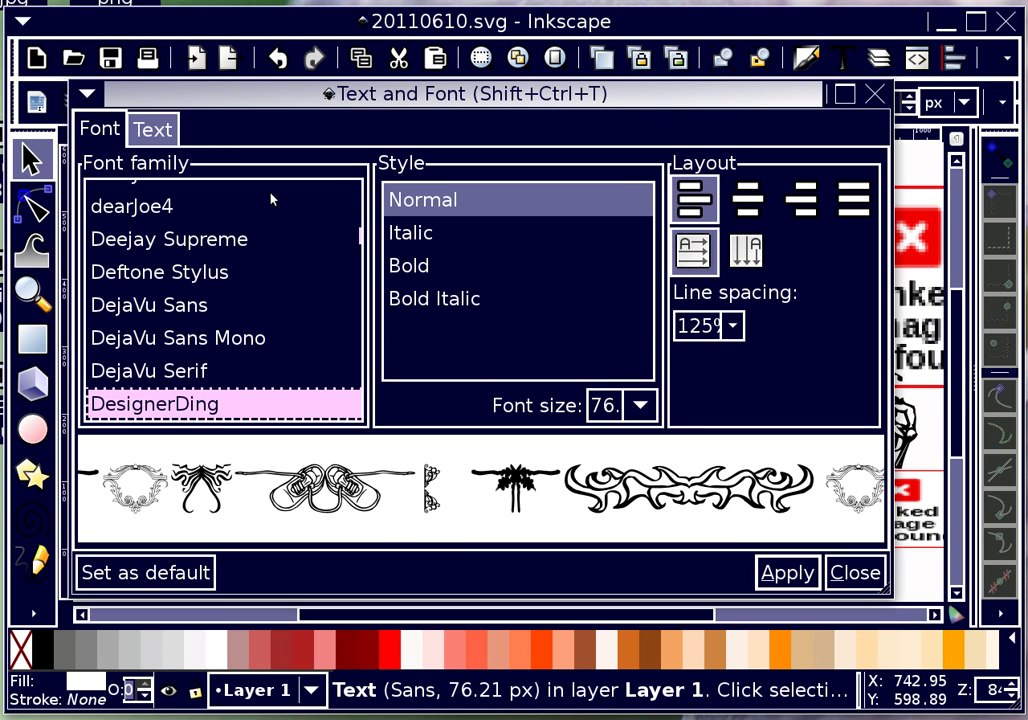
pyautogui.press('Down')
pyautogui.press('Down')
pyautogui.press('Down')
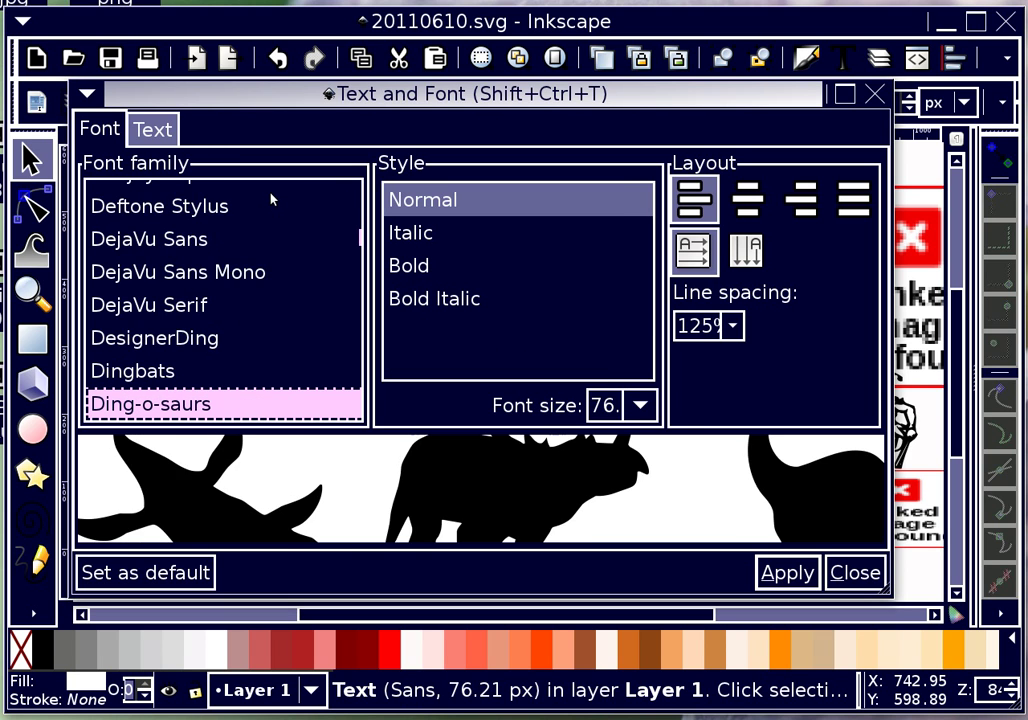
pyautogui.press('Down')
pyautogui.press('Down')
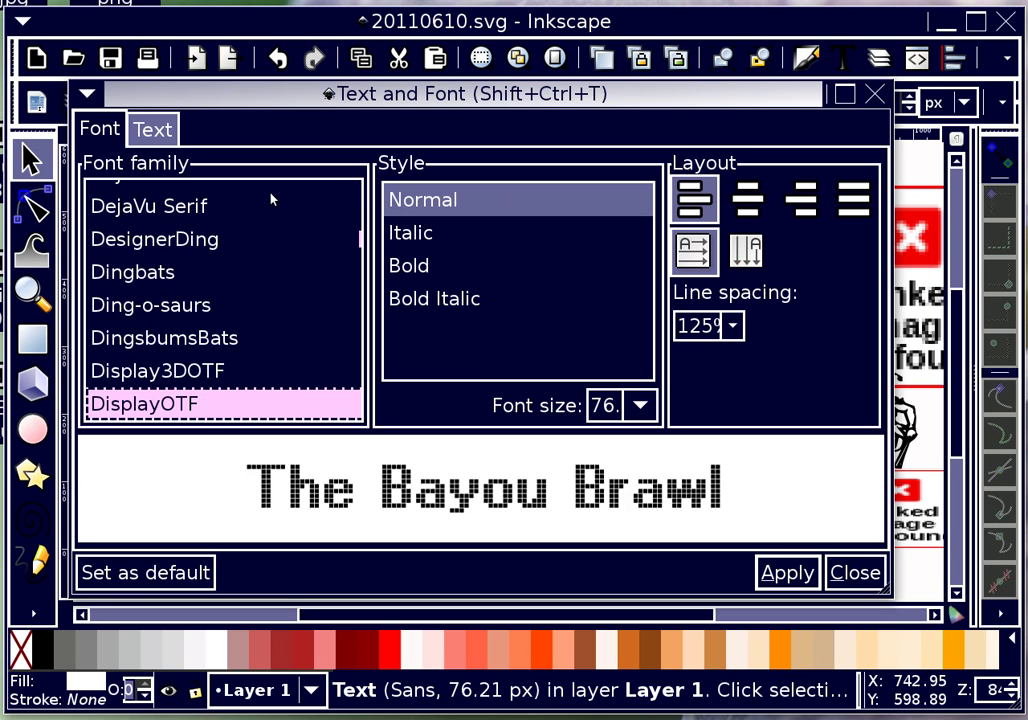
pyautogui.press('Down')
pyautogui.press('Down')
pyautogui.press('Down')
pyautogui.press('Down')
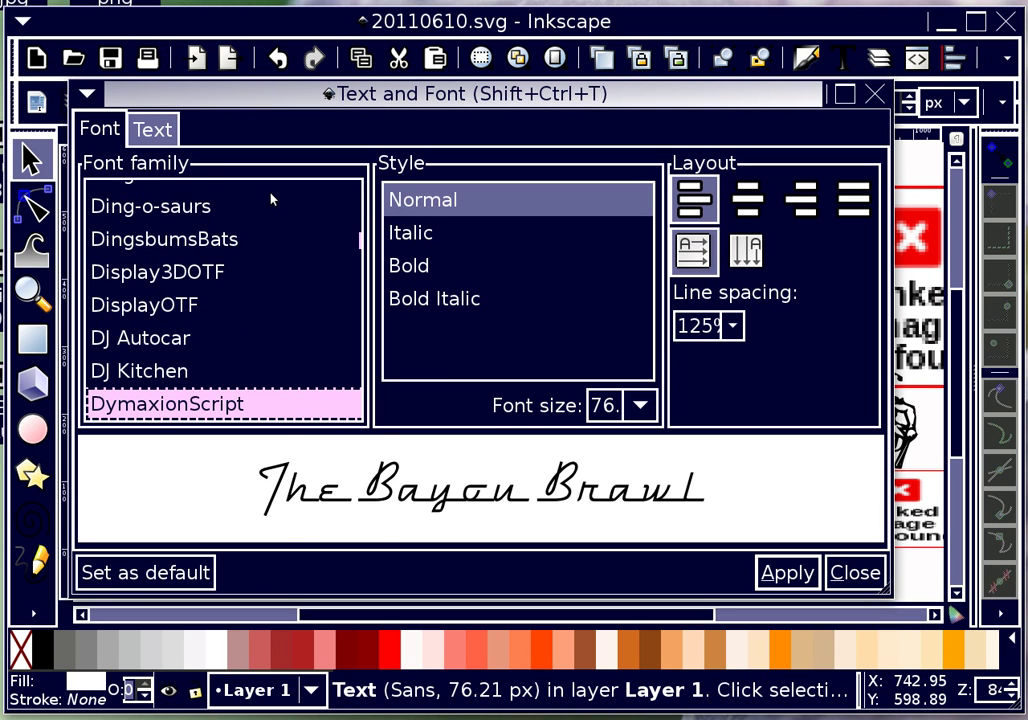
pyautogui.press('Down')
pyautogui.press('Down')
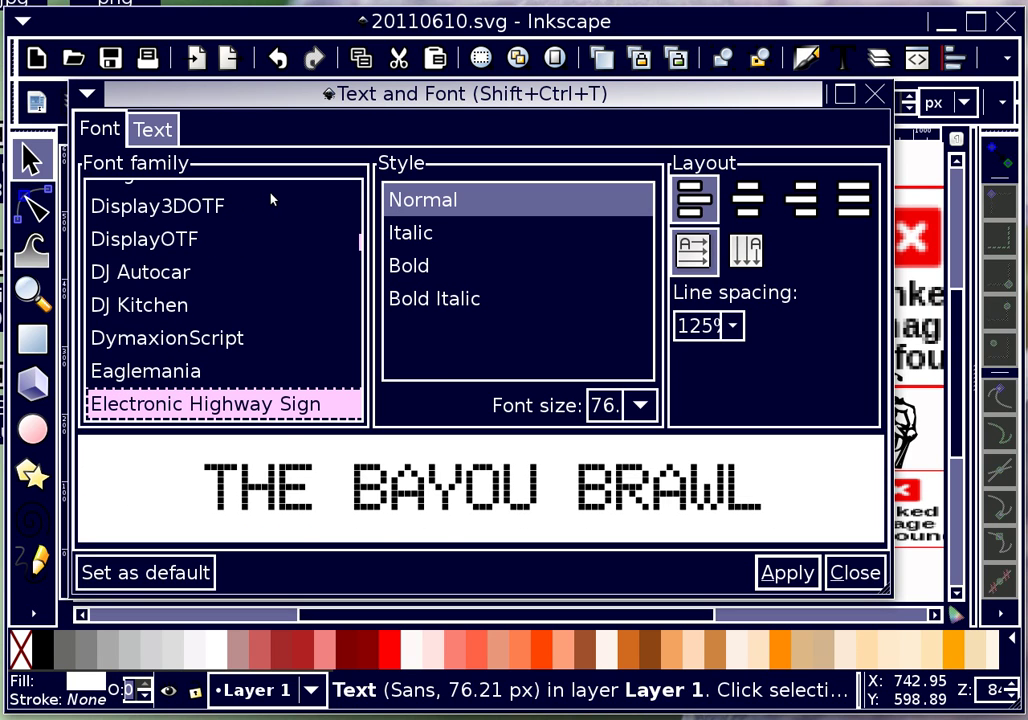
# Apply the Eutemia I font family in Italic style to the "The Bayou Brawl" title and close the font settings.
pyautogui.press('Down')
pyautogui.press('Down')
pyautogui.press('Down')
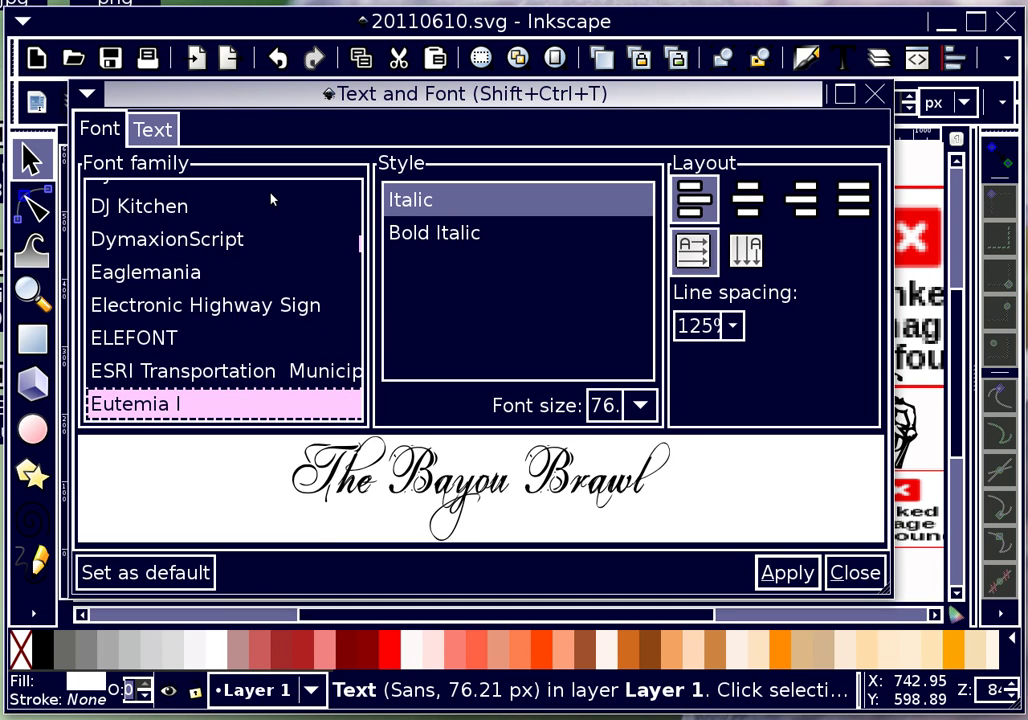
pyautogui.press('Up')
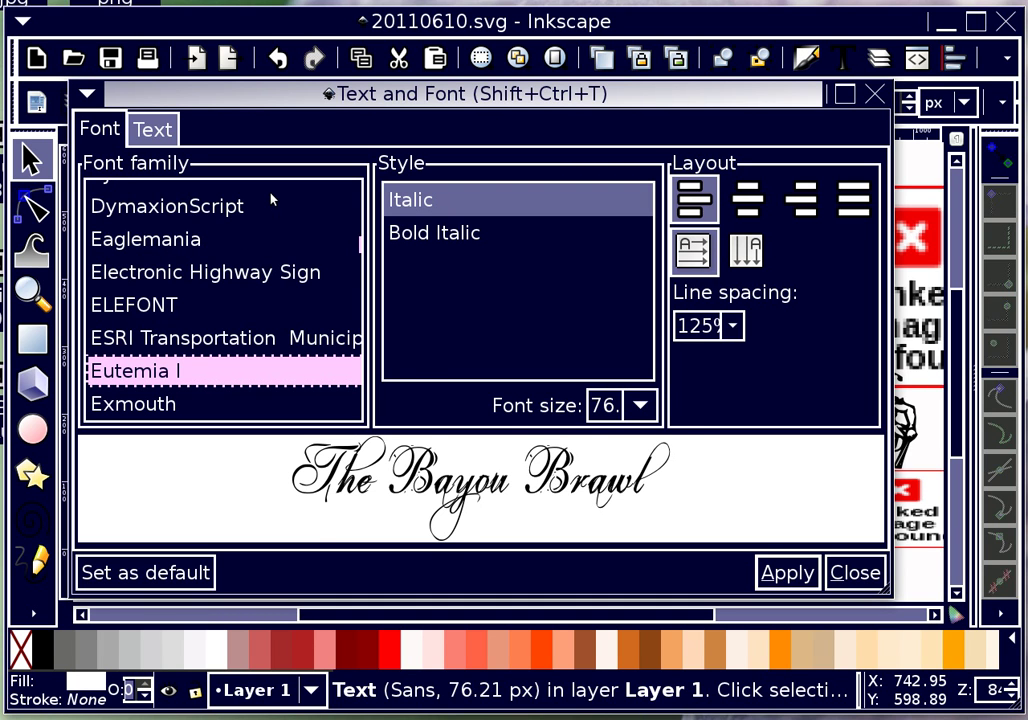
pyautogui.click(787, 576)
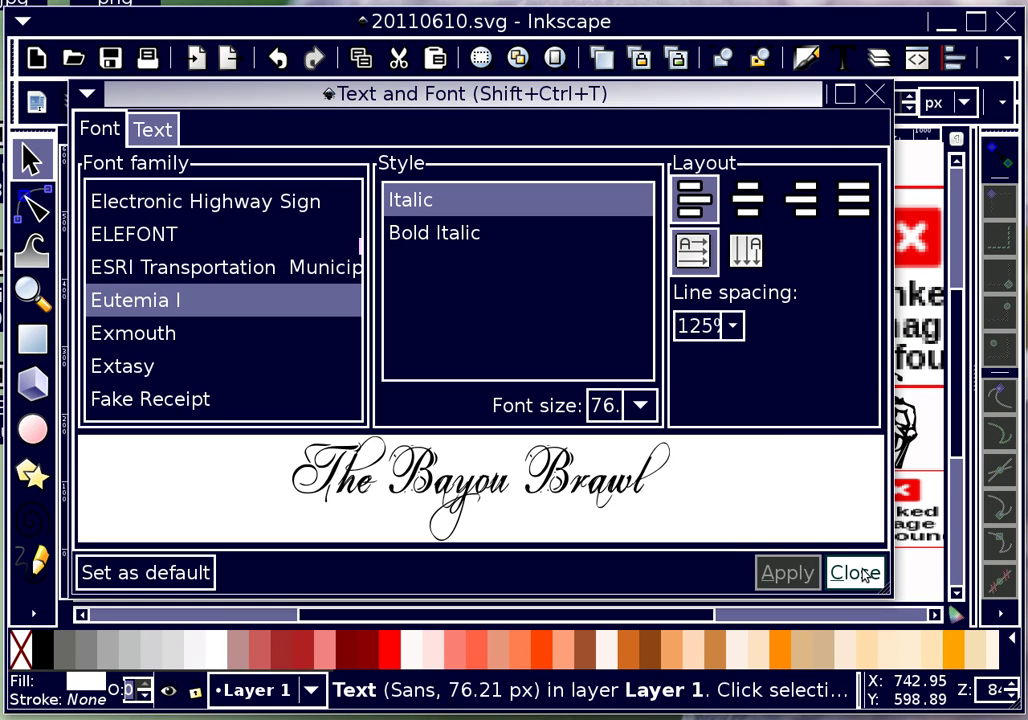
pyautogui.click(855, 573)
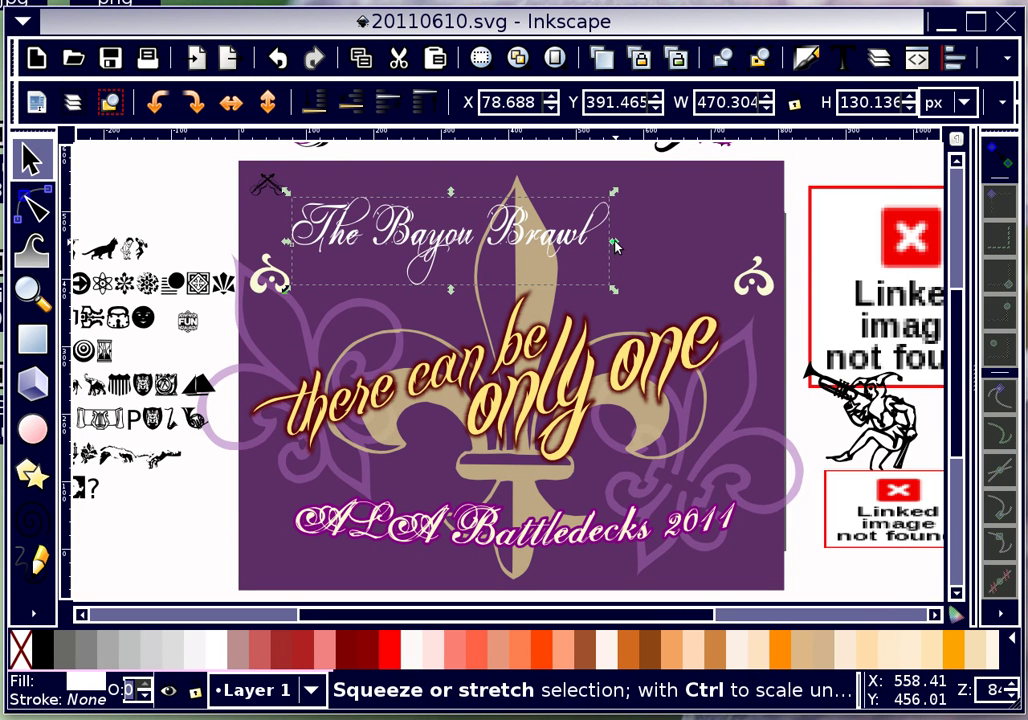
# Enlarge the "The Bayou Brawl" text proportionally to about 654 px wide and nudge it down and right to X 88.688, Y 332.097 px.
pyautogui.moveTo(616, 246); pyautogui.dragTo(740, 236)
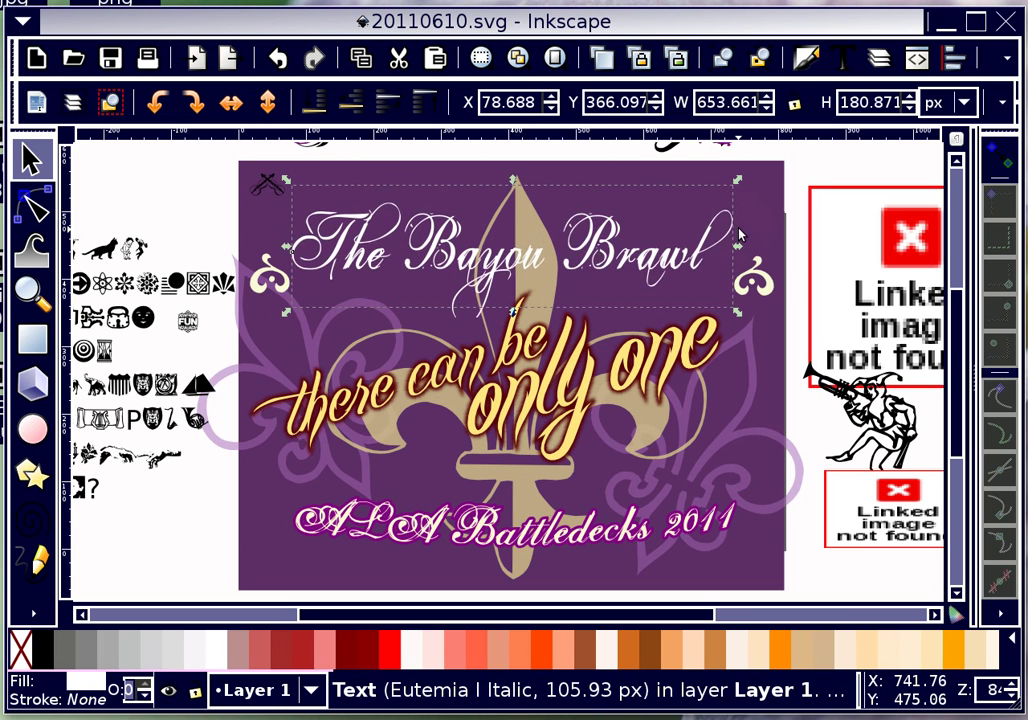
pyautogui.press('Down')
pyautogui.press('Down')
pyautogui.press('Down')
pyautogui.press('Down')
pyautogui.press('Down')
pyautogui.press('Down')
pyautogui.press('Down')
pyautogui.press('Down')
pyautogui.press('Down')
pyautogui.press('Down')
pyautogui.press('Down')
pyautogui.press('Down')
pyautogui.press('Down')
pyautogui.press('Down')
pyautogui.press('Down')
pyautogui.press('Down')
pyautogui.press('Down')
pyautogui.press('Right')
pyautogui.press('Right')
pyautogui.press('Right')
pyautogui.press('Right')
pyautogui.press('Right')
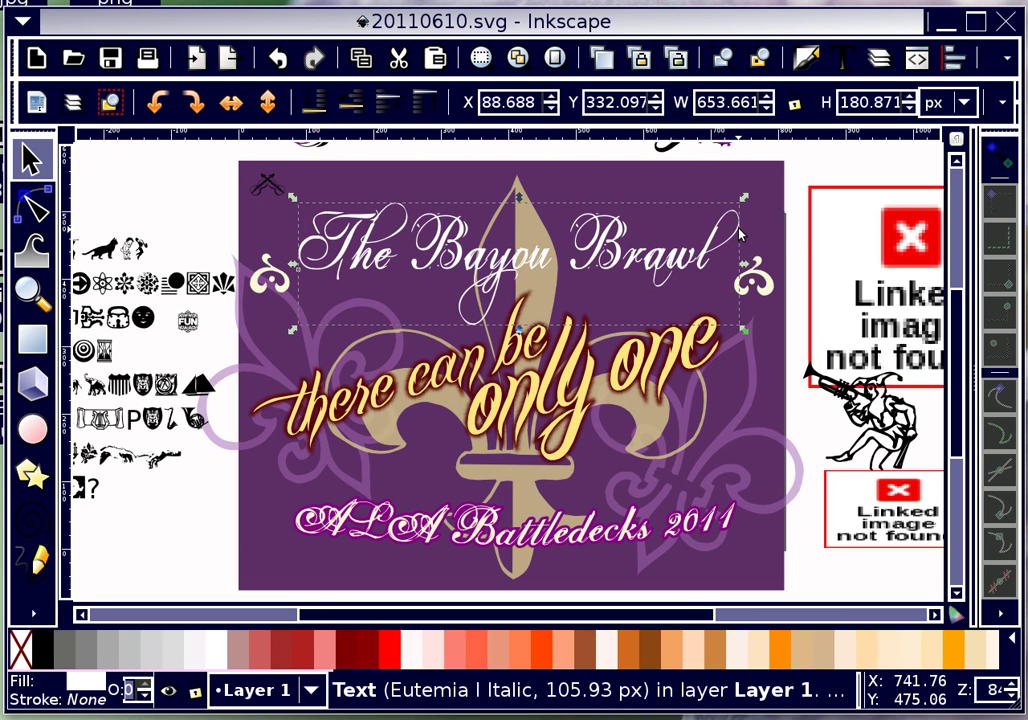
# Convert the "The Bayou Brawl" text into a single path.
pyautogui.click(957, 162)
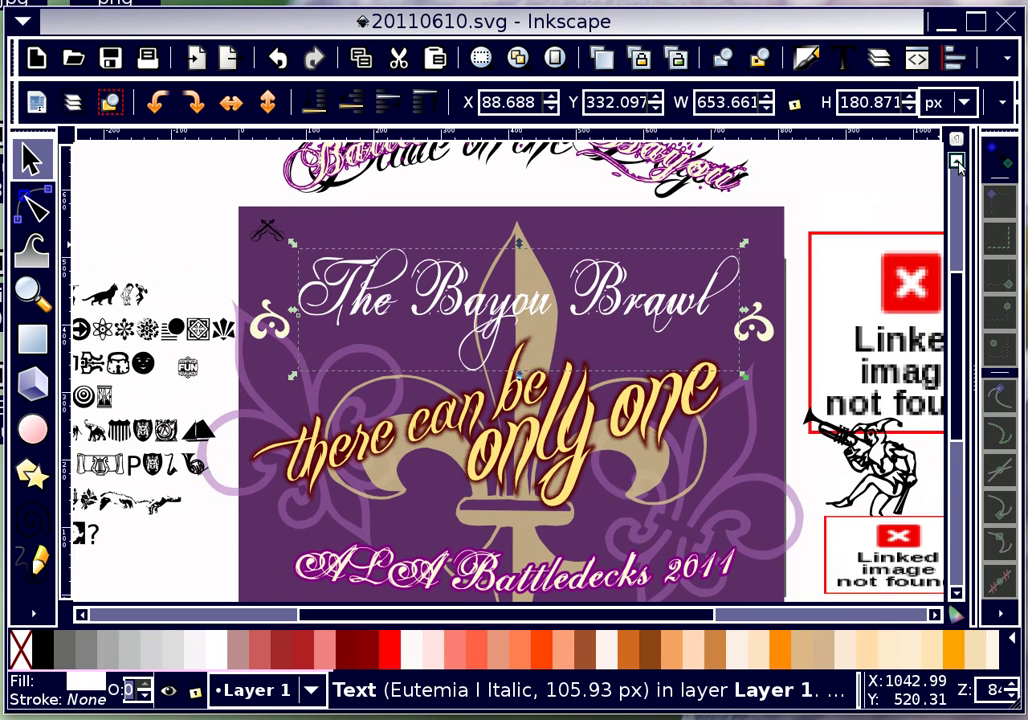
pyautogui.click(957, 162)
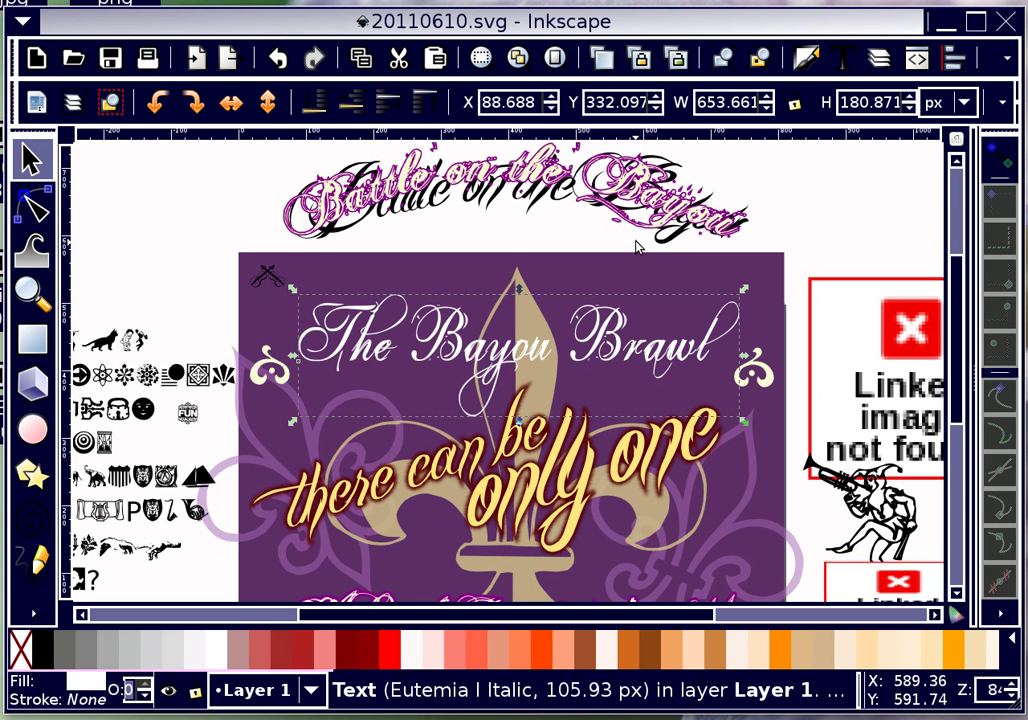
pyautogui.scroll(-2, 636, 246)
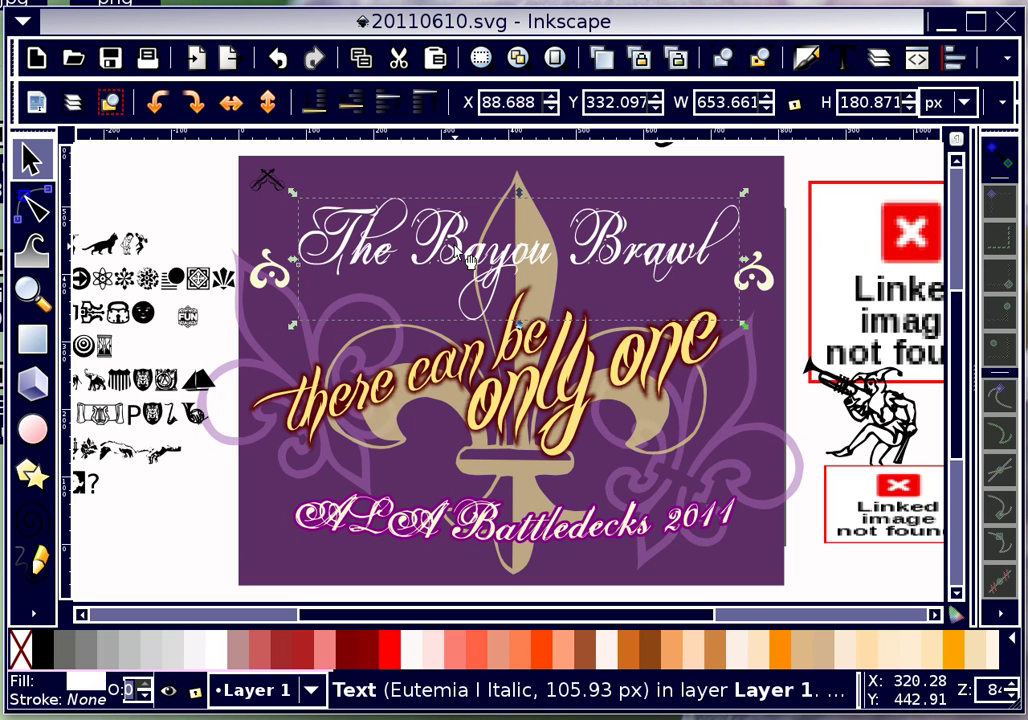
pyautogui.press('ctrl')
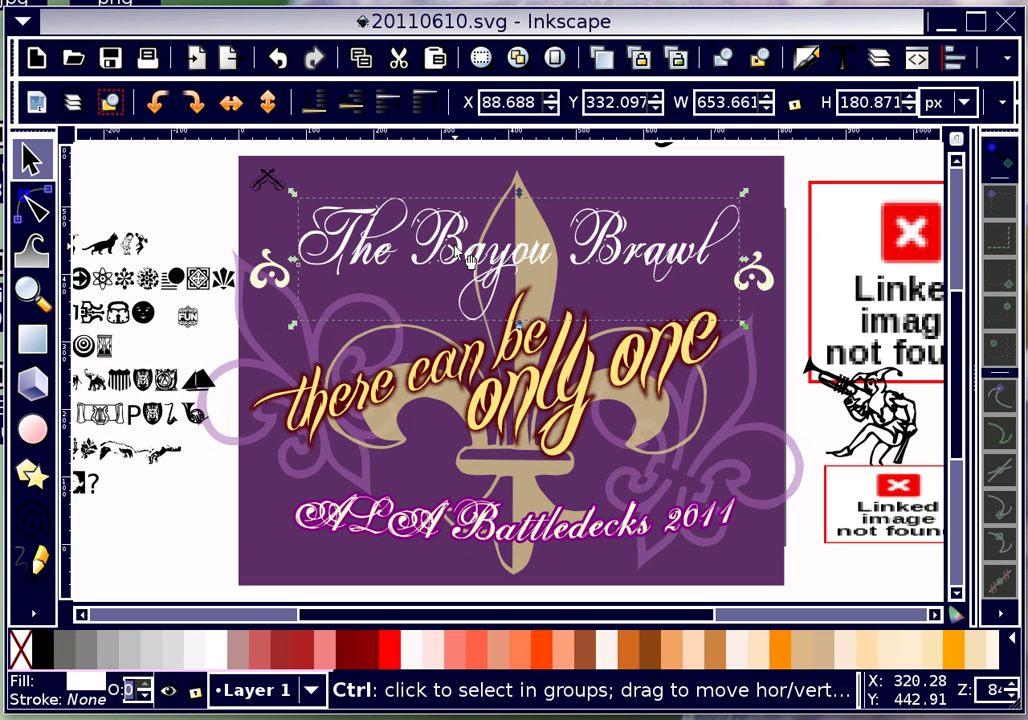
pyautogui.keyDown('ctrl'); pyautogui.click(423, 270); pyautogui.keyUp('ctrl')
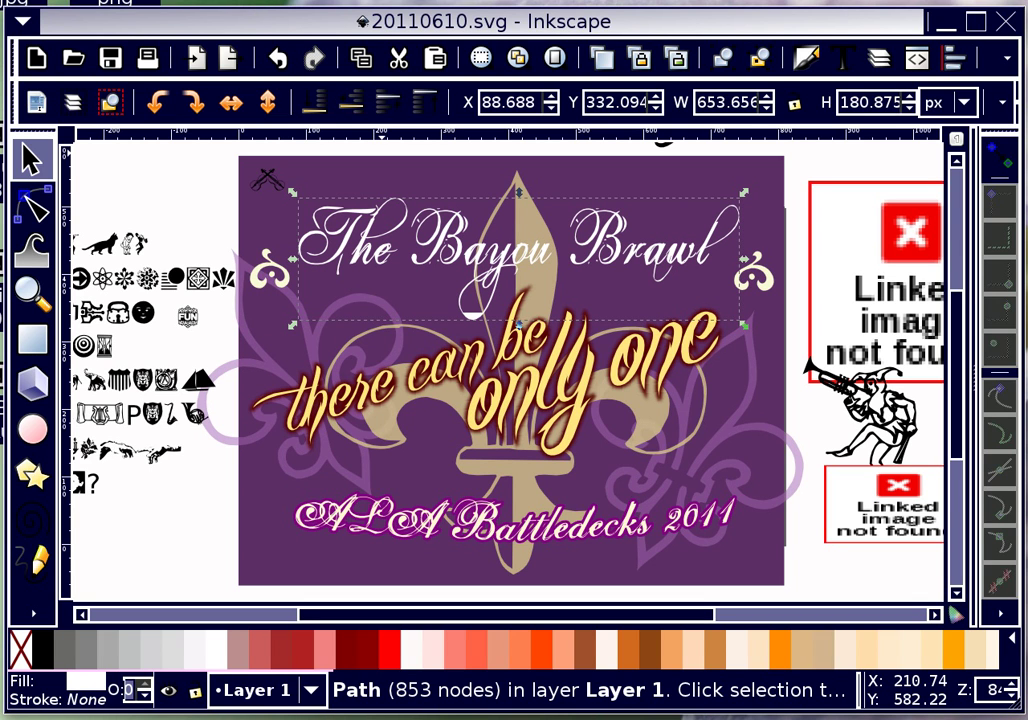
# Add a Bend path effect to the "The Bayou Brawl" path and curve the middle of its bend path upward into a shallow arch.
pyautogui.hotkey('alt', 'p')
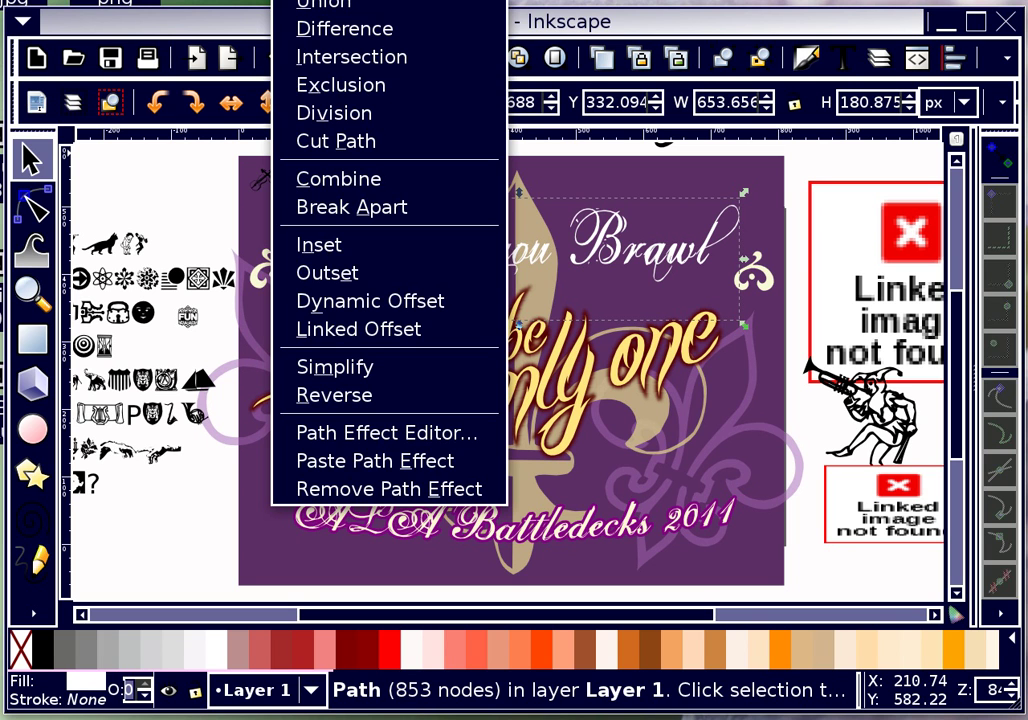
pyautogui.click(370, 435)
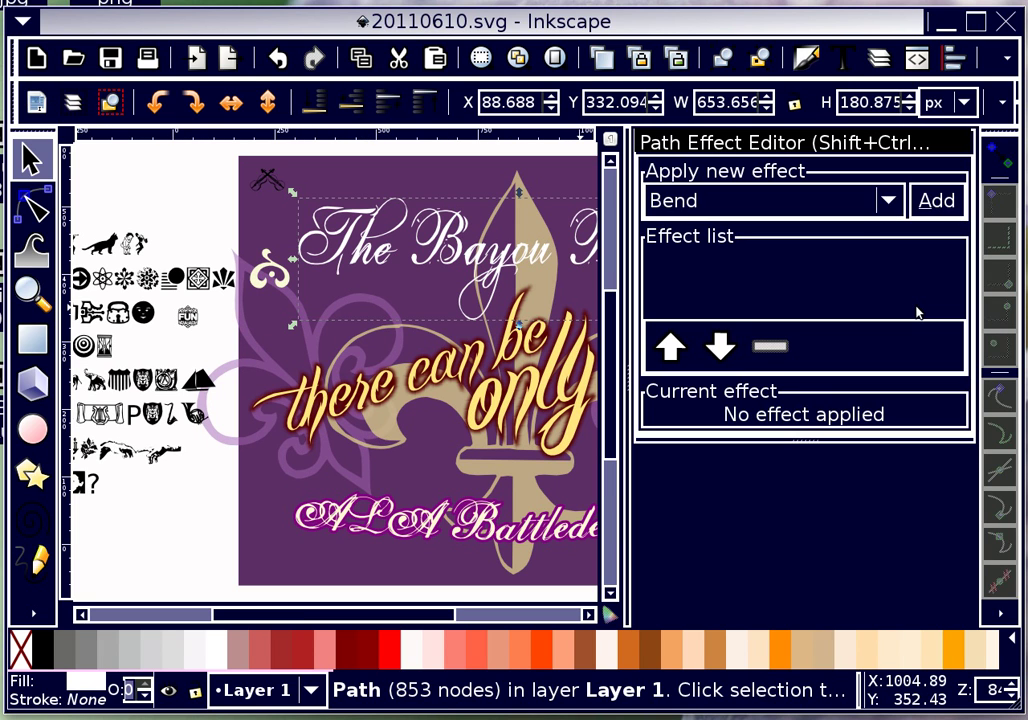
pyautogui.click(940, 204)
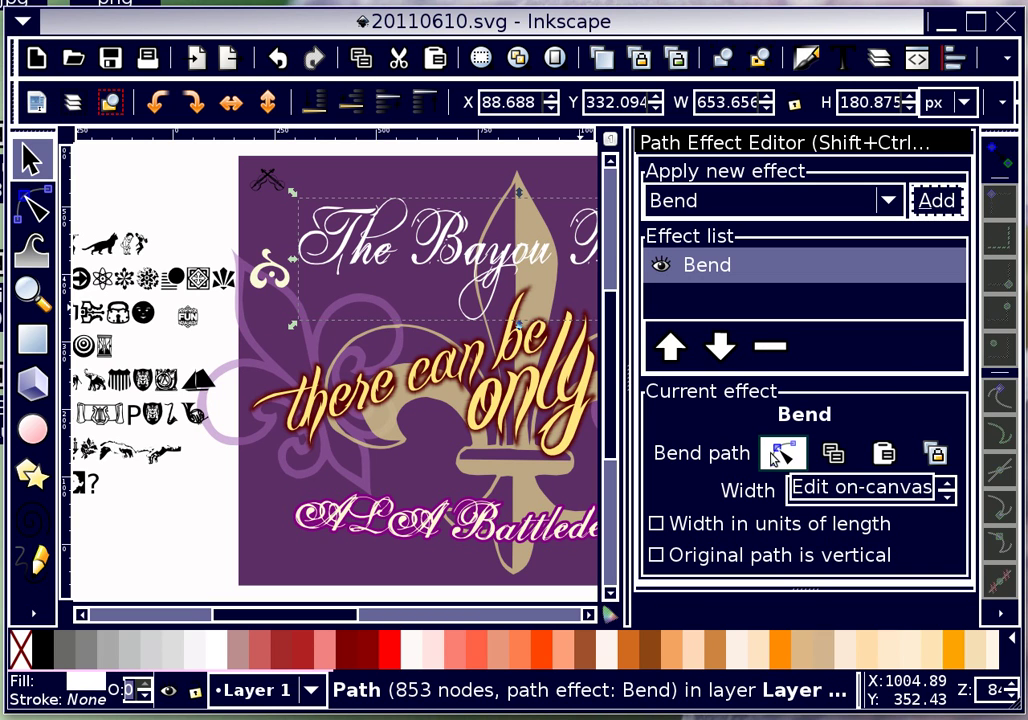
pyautogui.click(780, 455)
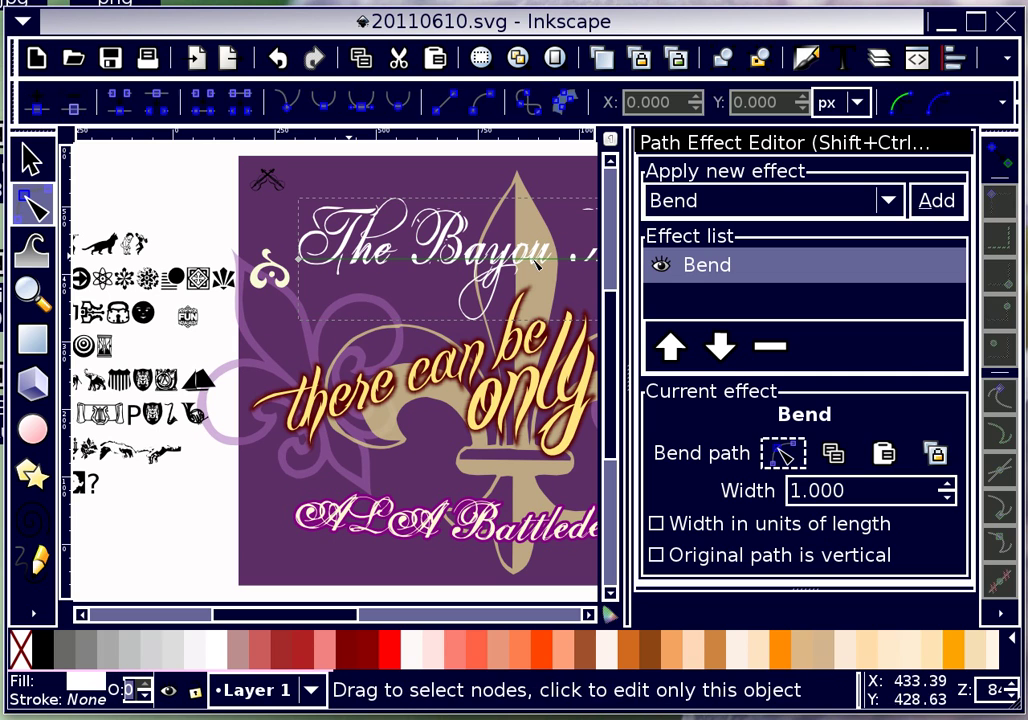
pyautogui.moveTo(555, 273); pyautogui.dragTo(557, 227)
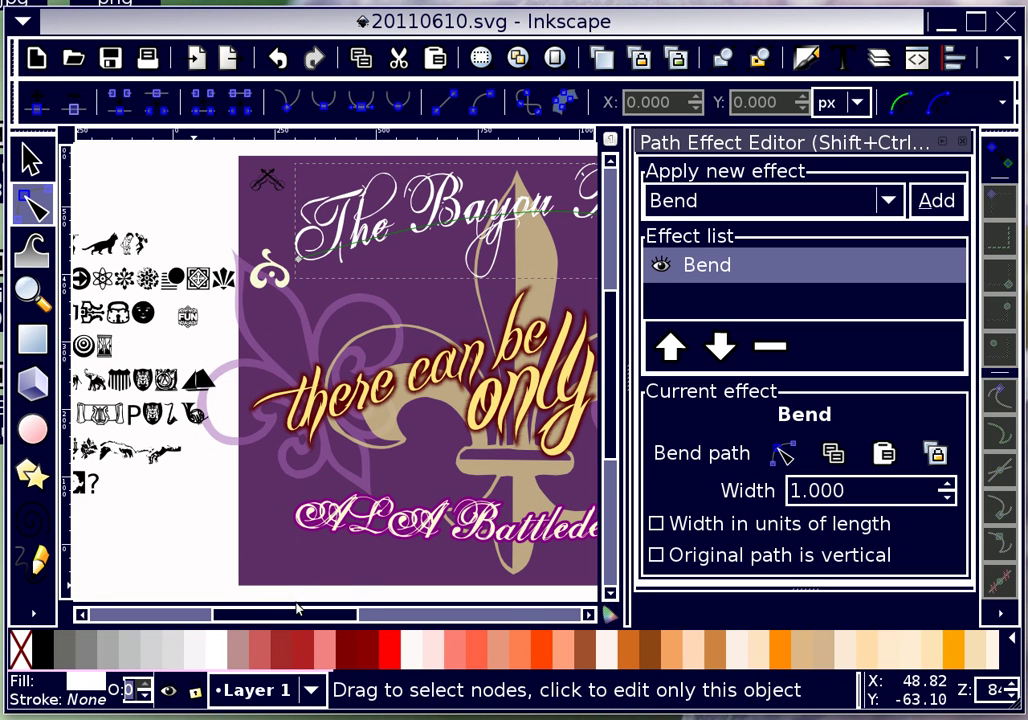
pyautogui.moveTo(305, 615); pyautogui.dragTo(358, 618)
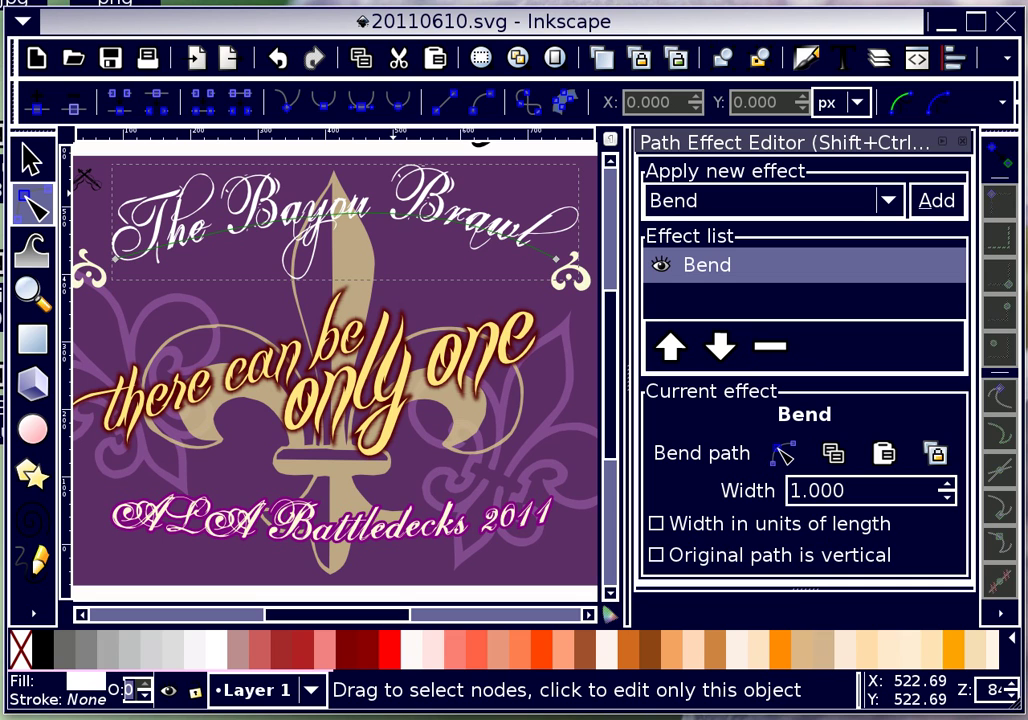
# Convert the arched "The Bayou Brawl" title to a plain path so the Bend becomes permanent, and return to the Selector tool.
pyautogui.hotkey('alt', 'p')
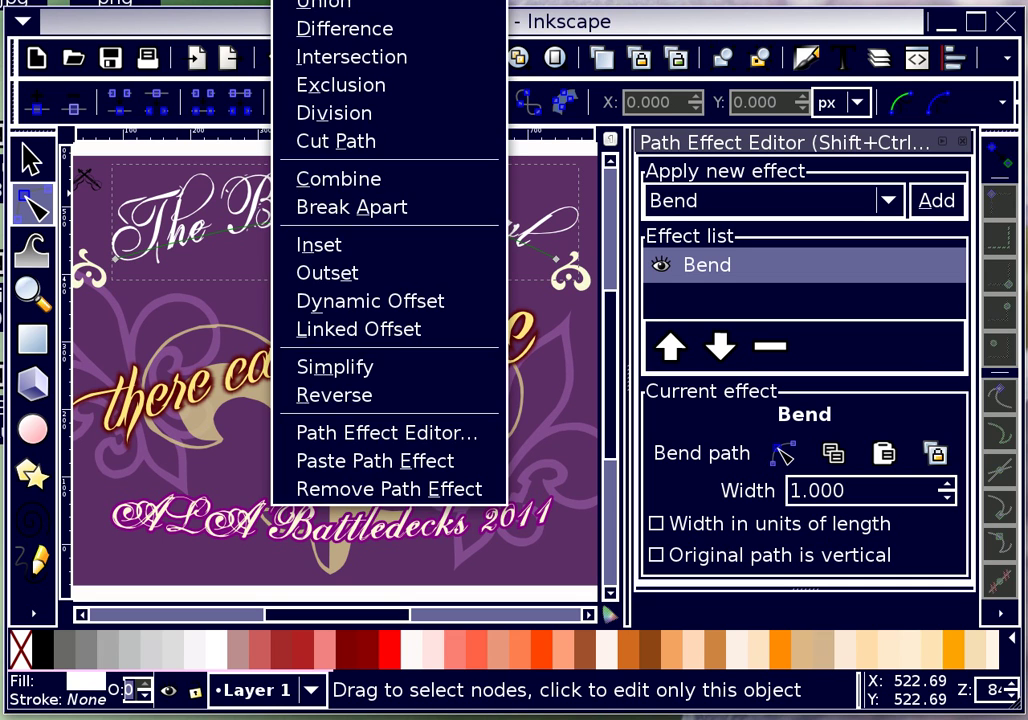
pyautogui.press('Escape')
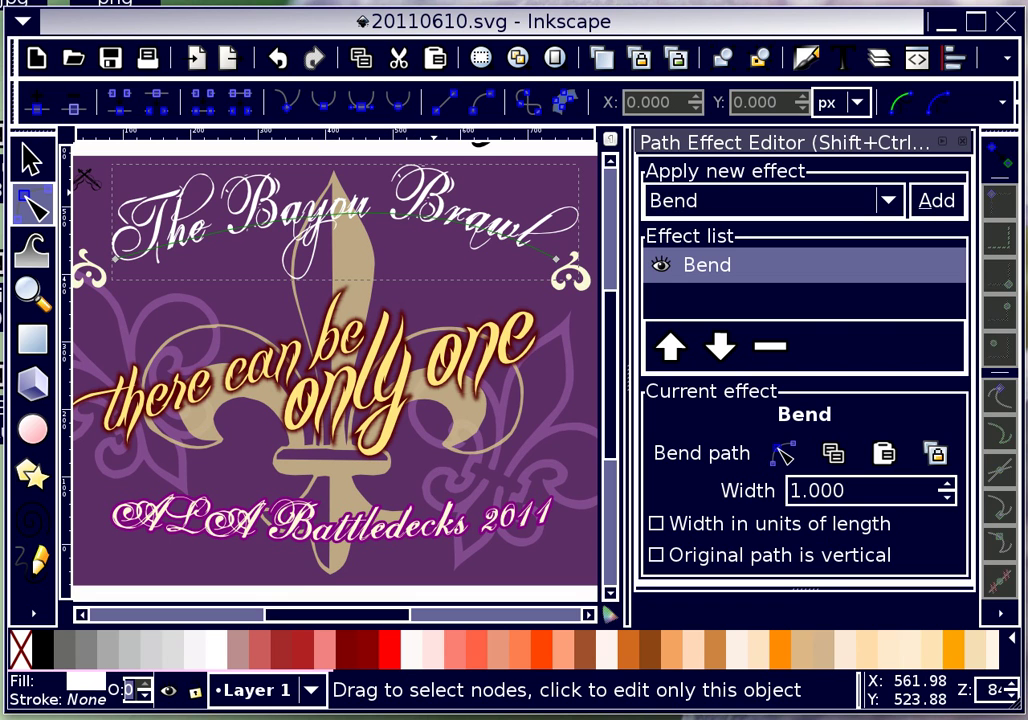
pyautogui.hotkey('alt', 'p')
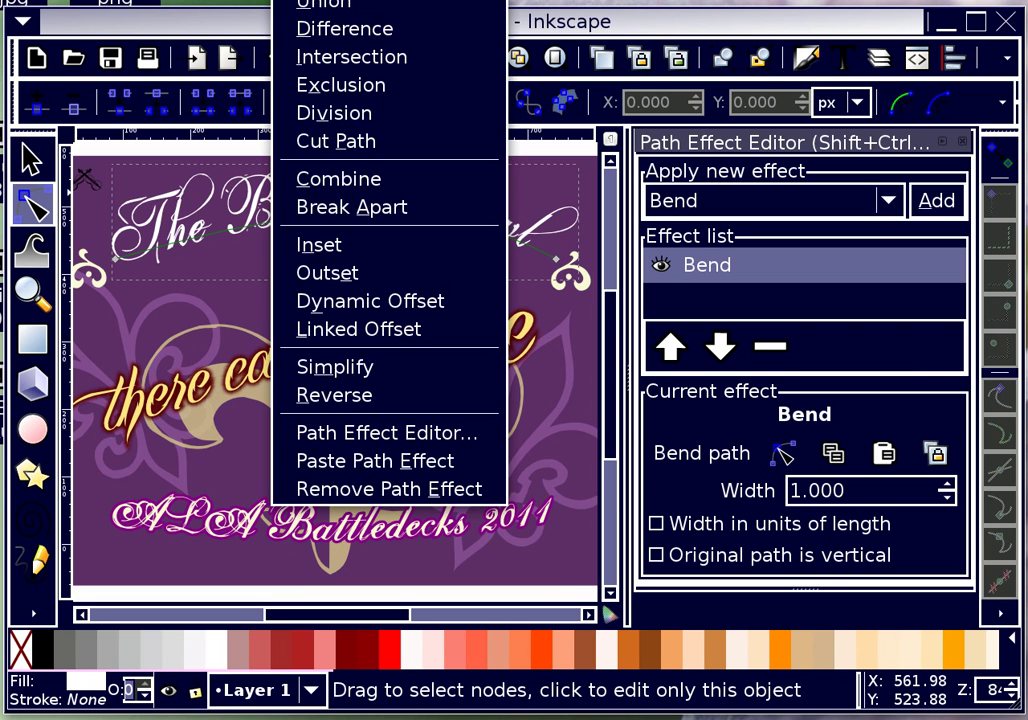
pyautogui.press('o')
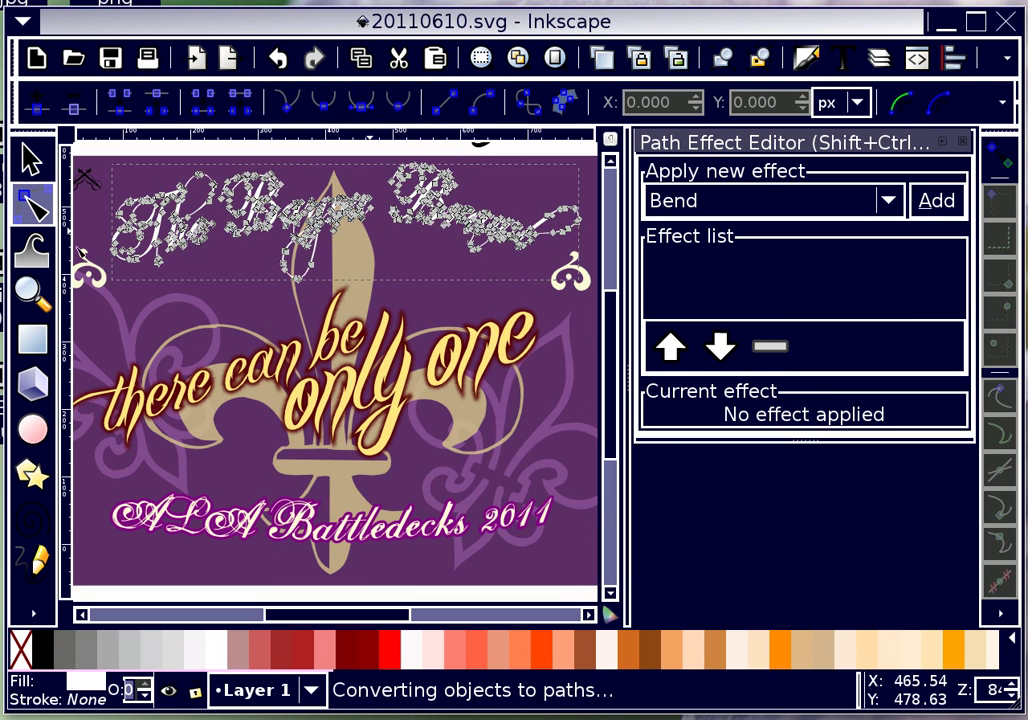
pyautogui.press('s')
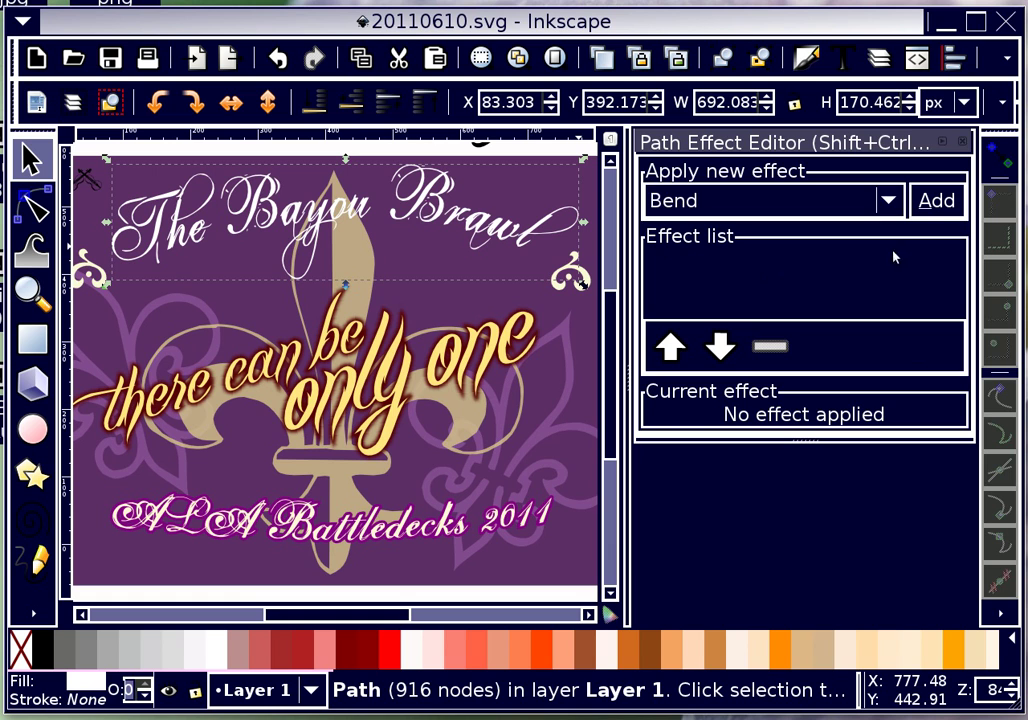
# Close the Path Effect Editor and nudge the arched "The Bayou Brawl" title straight down to Y 364.174 px.
pyautogui.click(963, 143)
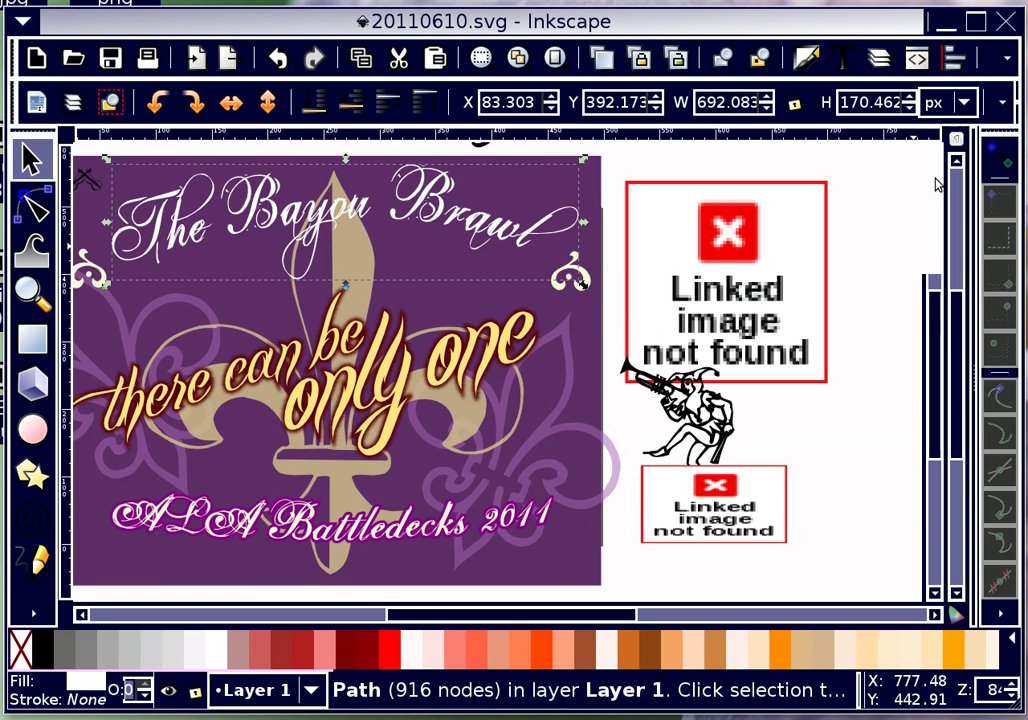
pyautogui.moveTo(587, 617); pyautogui.dragTo(503, 619)
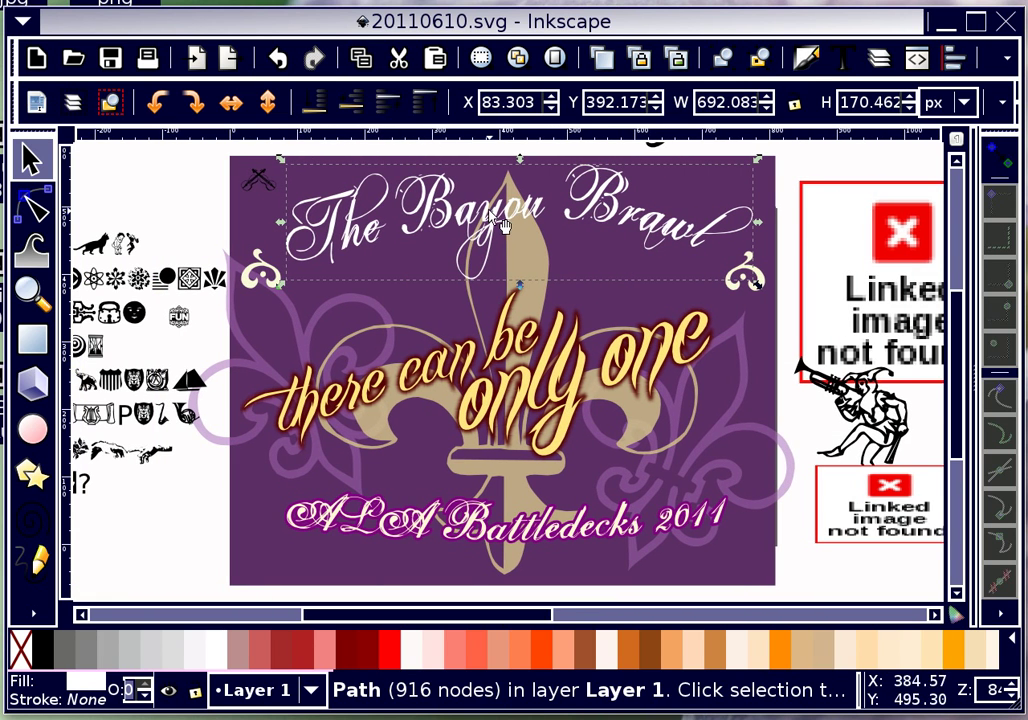
pyautogui.click(501, 224)
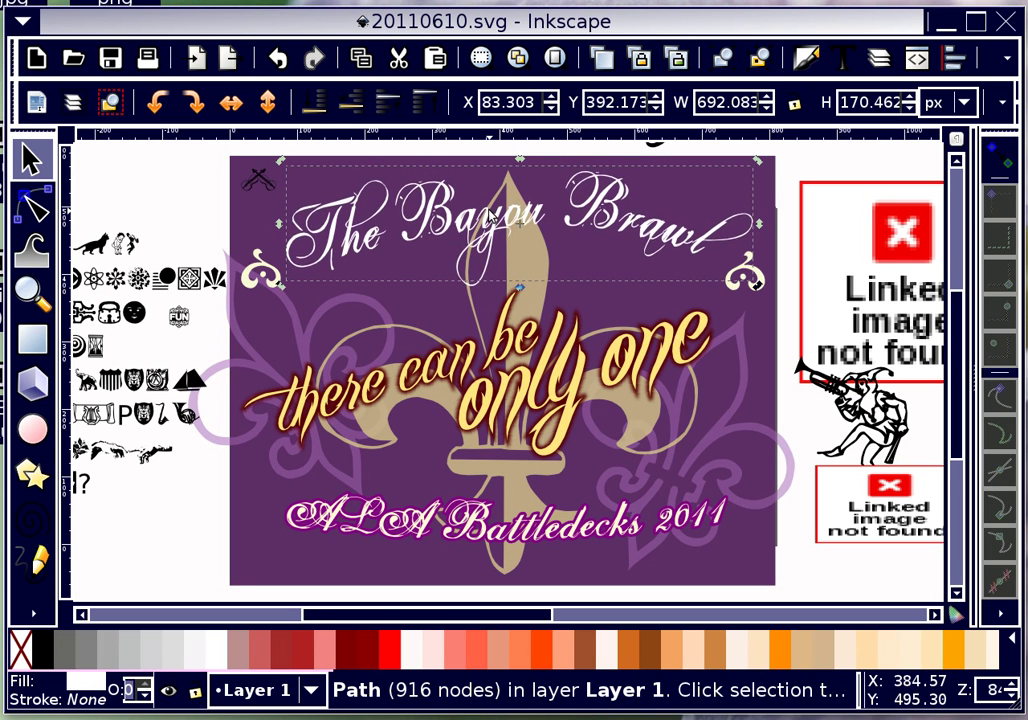
pyautogui.press('Down')
pyautogui.press('Down')
pyautogui.press('Down')
pyautogui.press('Down')
pyautogui.press('Down')
pyautogui.press('Down')
pyautogui.press('Down')
pyautogui.press('Down')
pyautogui.press('Down')
pyautogui.press('Down')
pyautogui.press('Down')
pyautogui.press('Down')
pyautogui.press('Down')
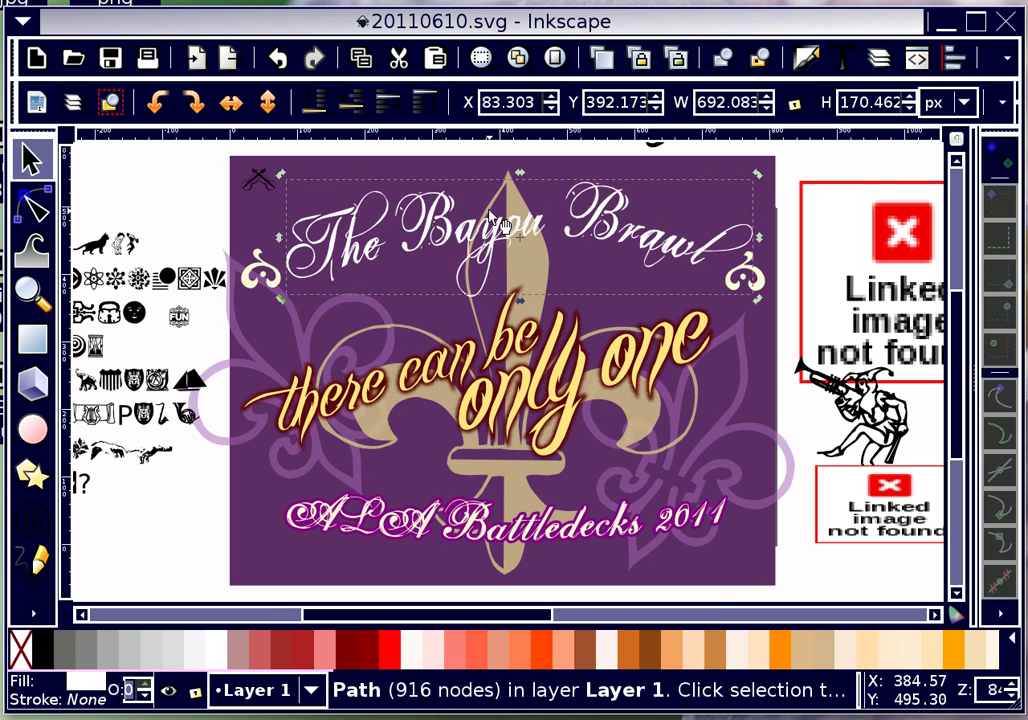
pyautogui.press('Down')
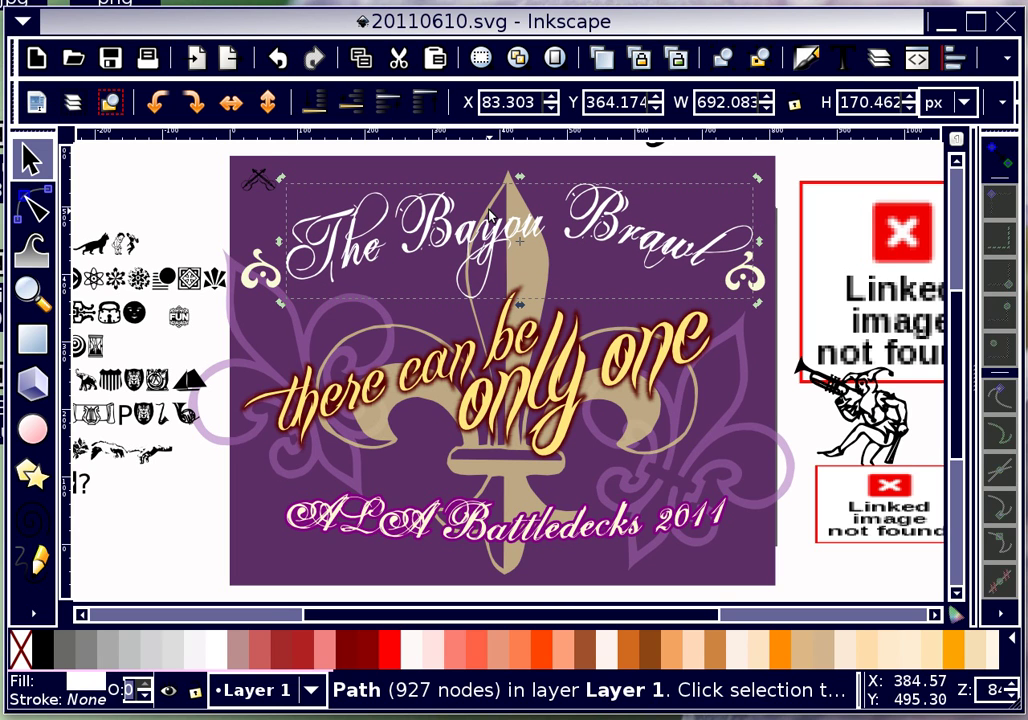
# Fill the "The Bayou Brawl" title with the cream colour sampled from the "ALA Battledecks 2011" lettering using the Dropper.
pyautogui.click(35, 617)
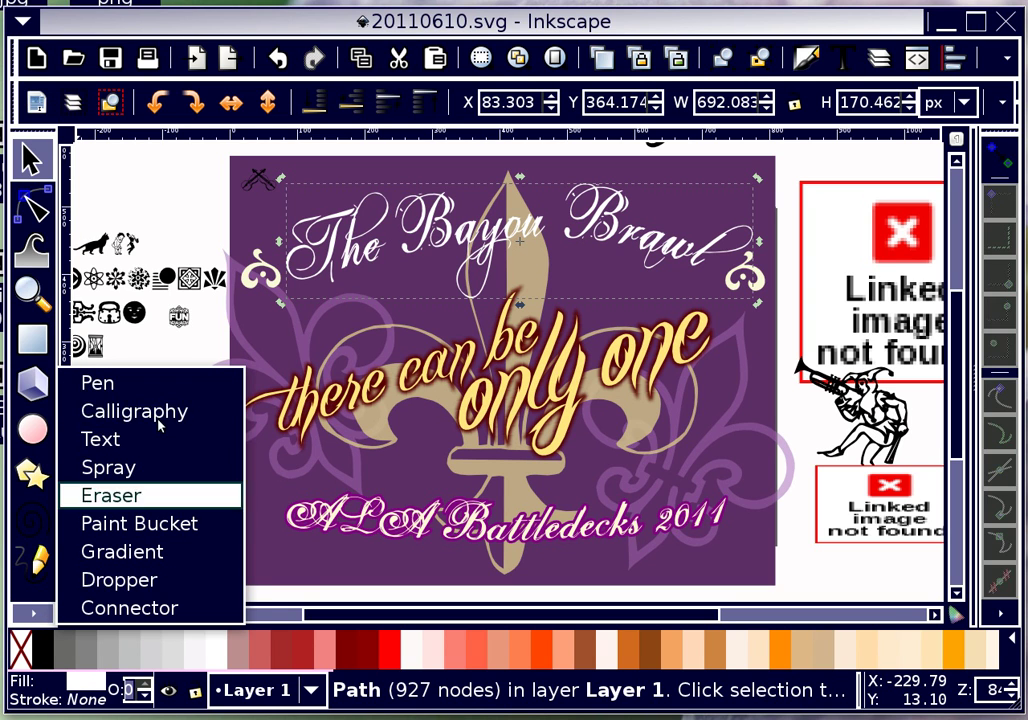
pyautogui.click(150, 581)
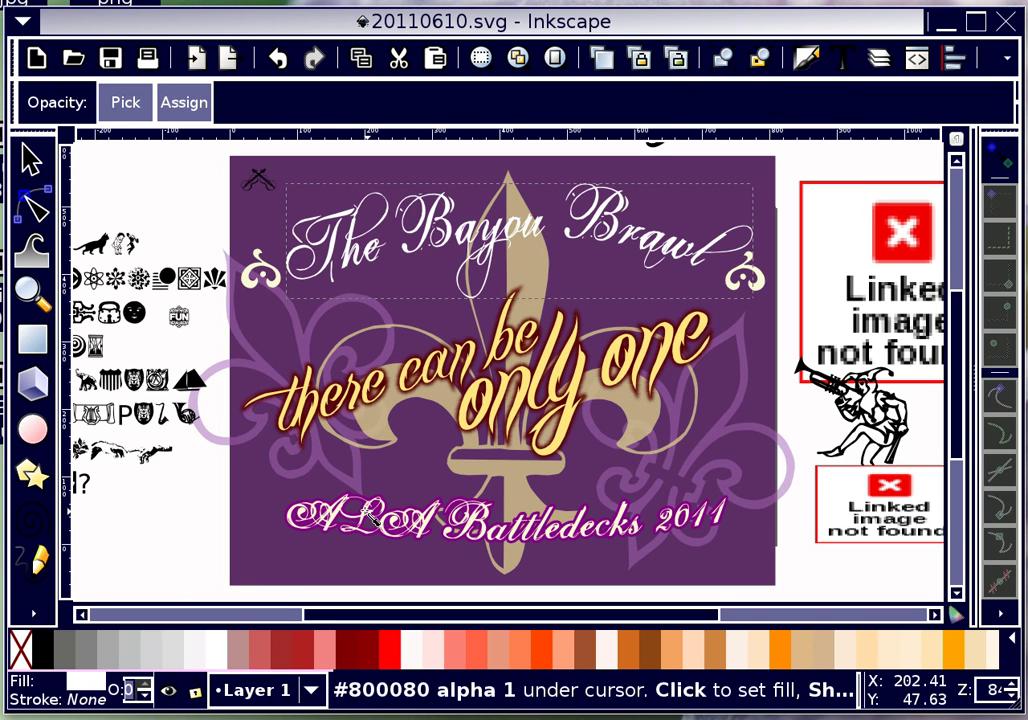
pyautogui.click(370, 515)
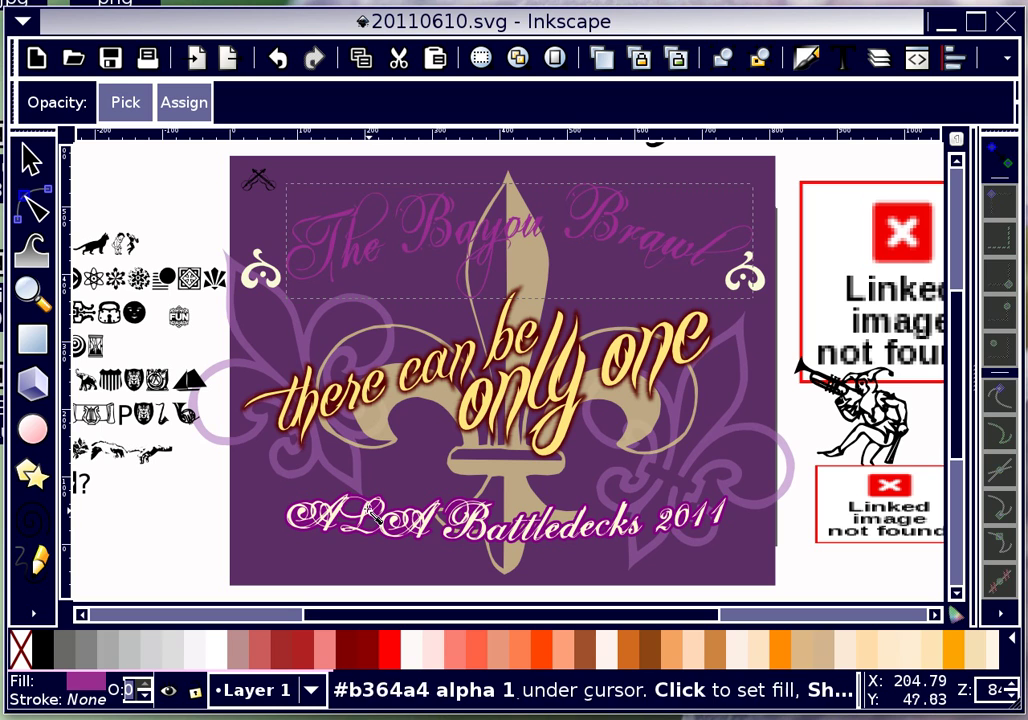
pyautogui.click(371, 514)
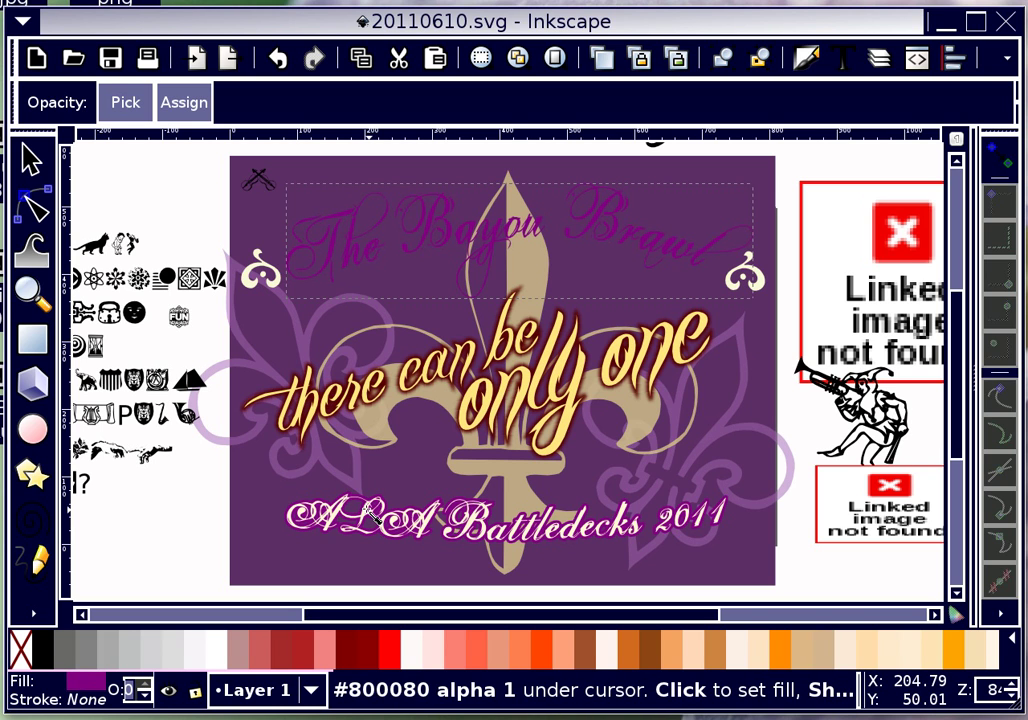
pyautogui.click(428, 523)
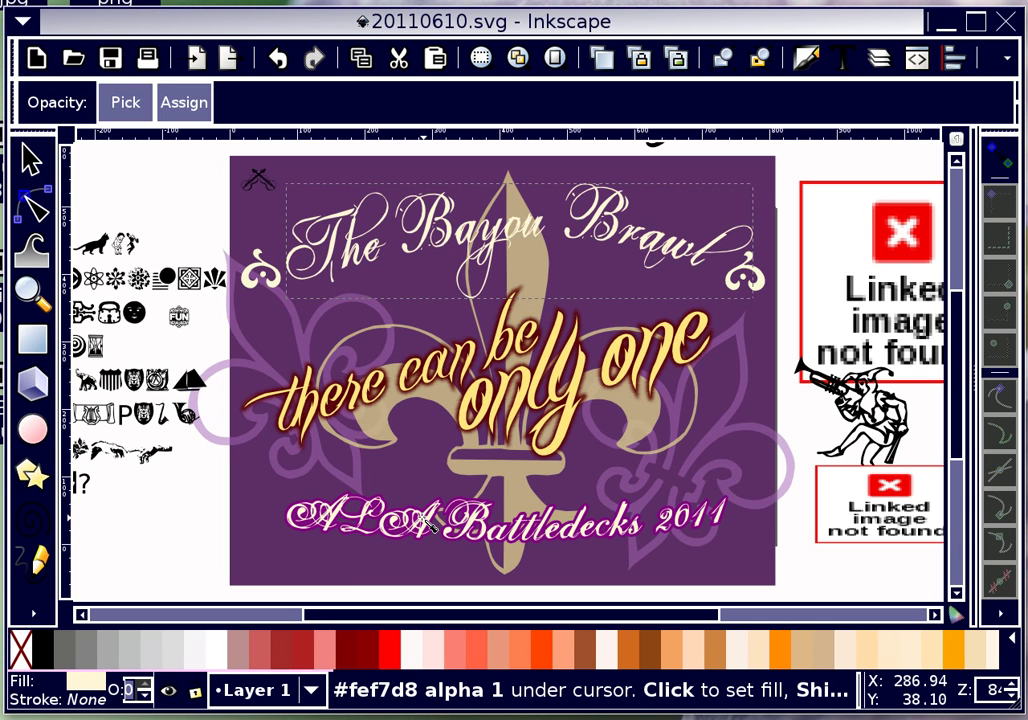
pyautogui.click(26, 150)
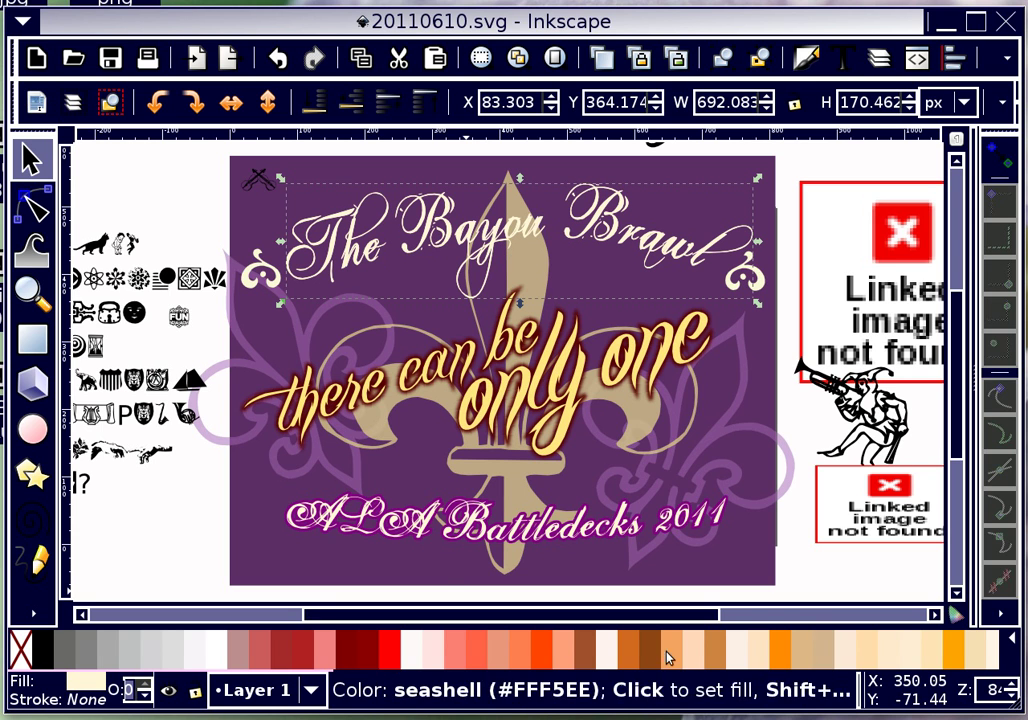
pyautogui.click(1013, 645)
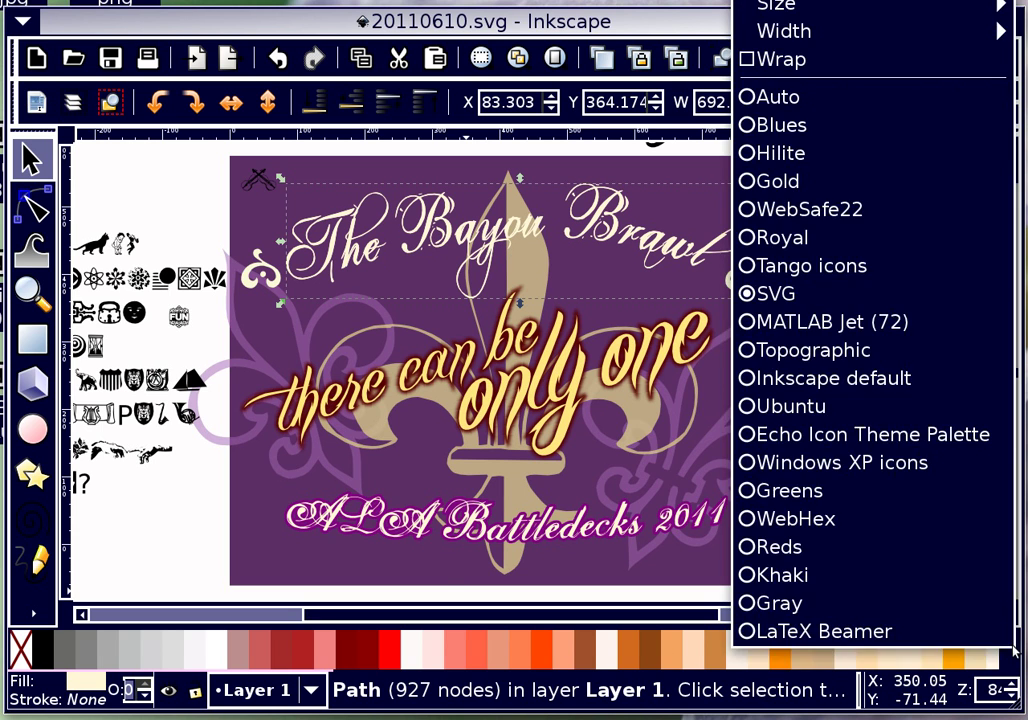
pyautogui.click(815, 295)
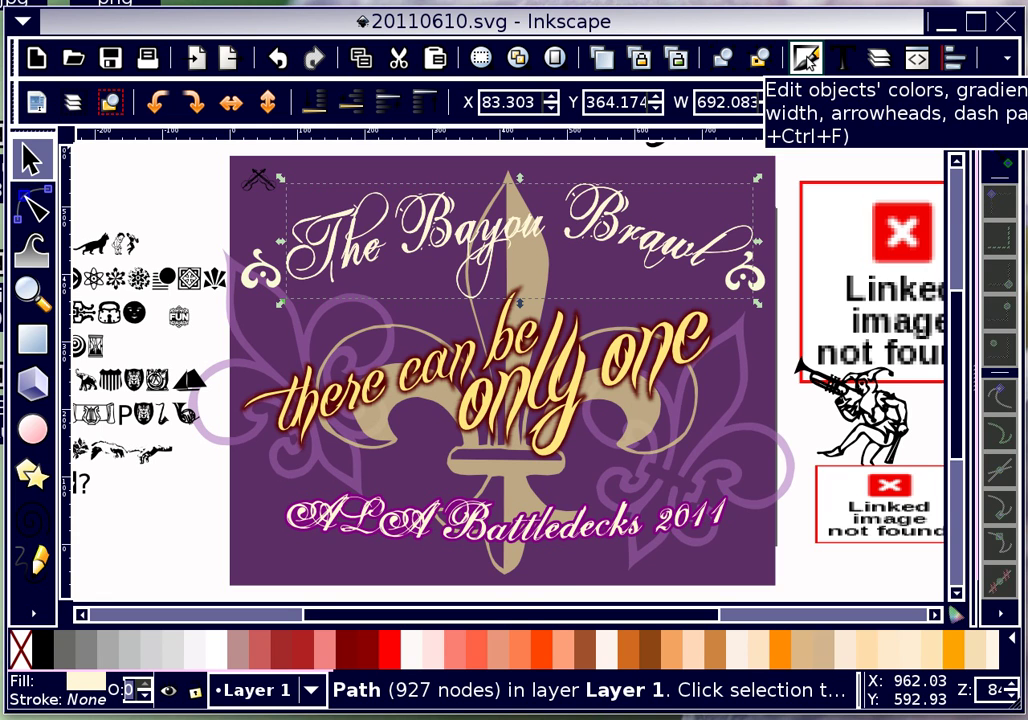
pyautogui.click(806, 58)
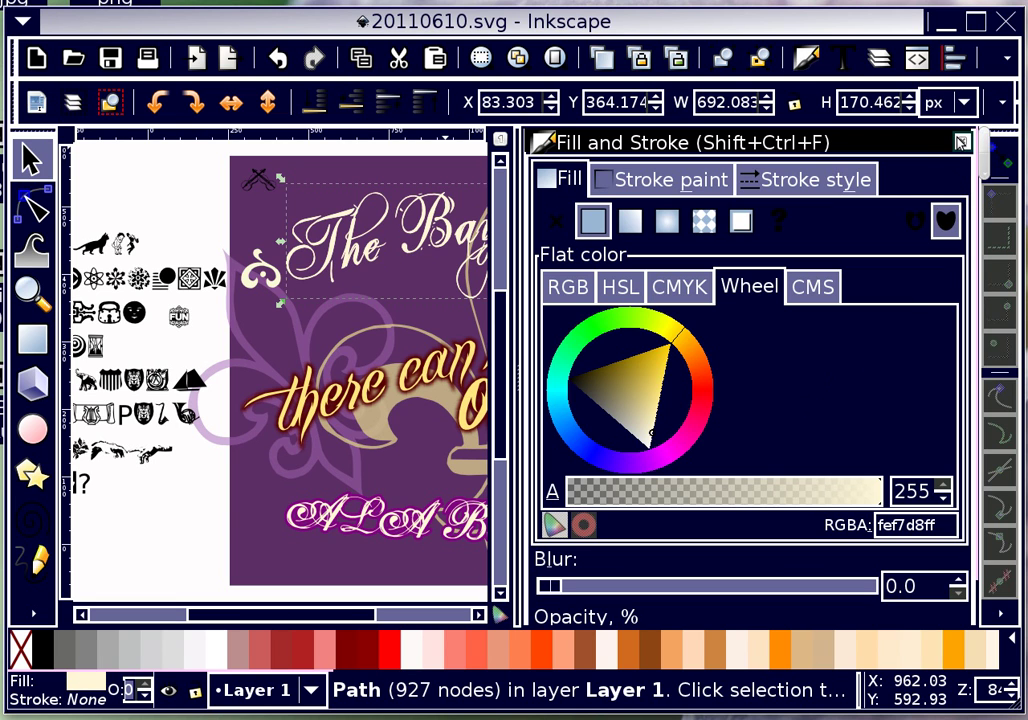
pyautogui.click(961, 142)
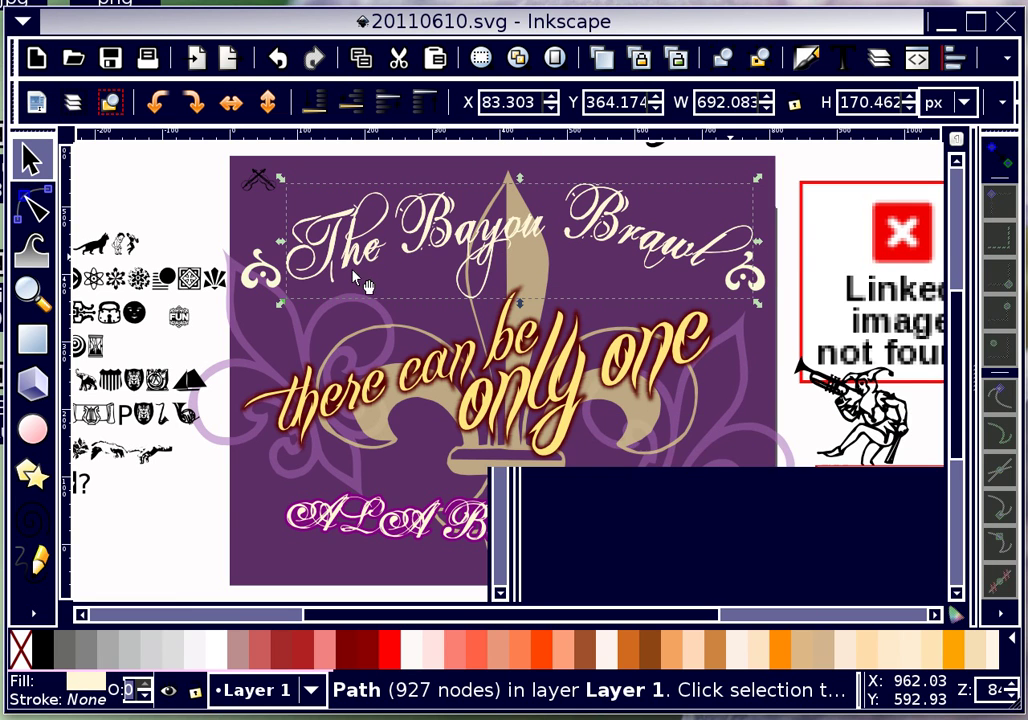
# Give the title an outline: an outset duplicate about 700 px wide, filled with purple sampled from the "ALA Battledecks 2011" outline and lowered behind the cream lettering.
pyautogui.click(34, 612)
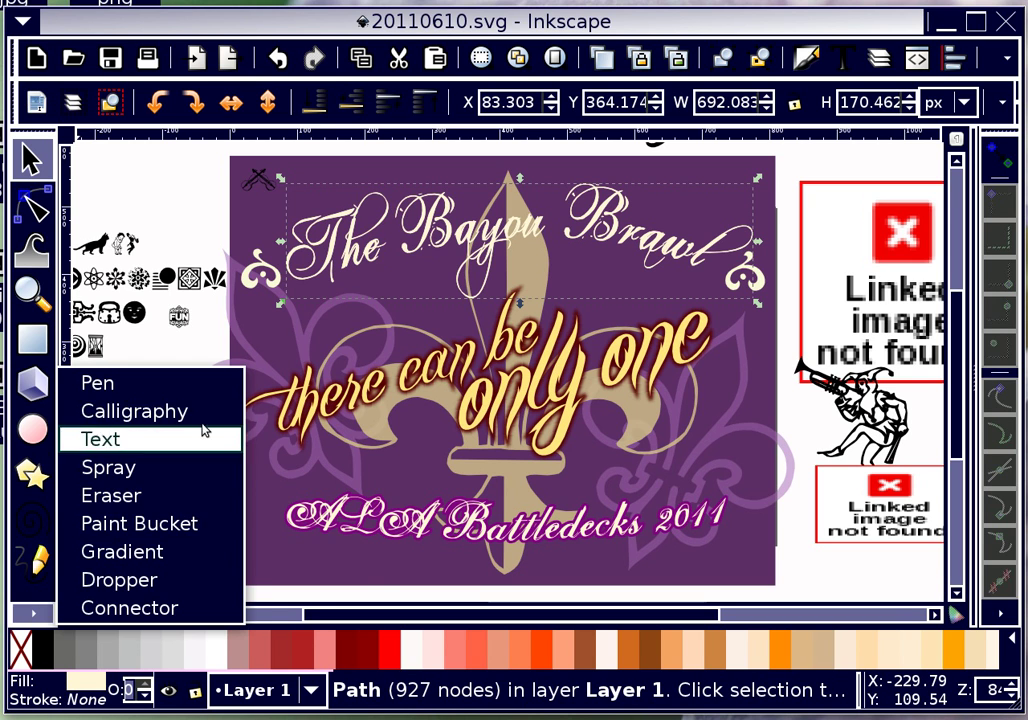
pyautogui.click(165, 581)
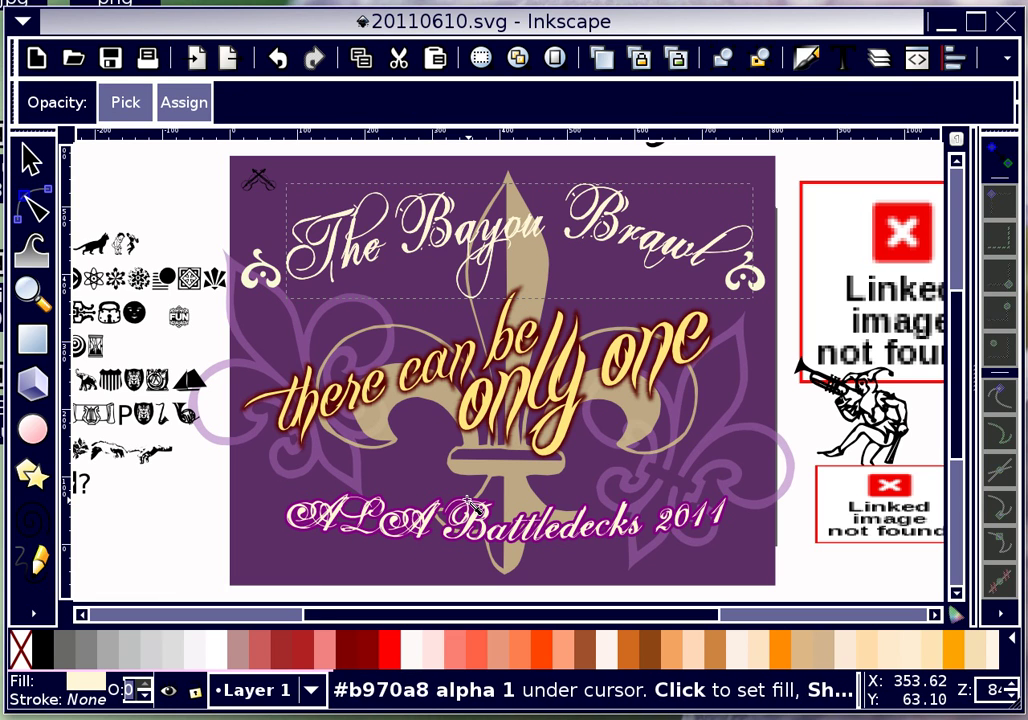
pyautogui.click(470, 506)
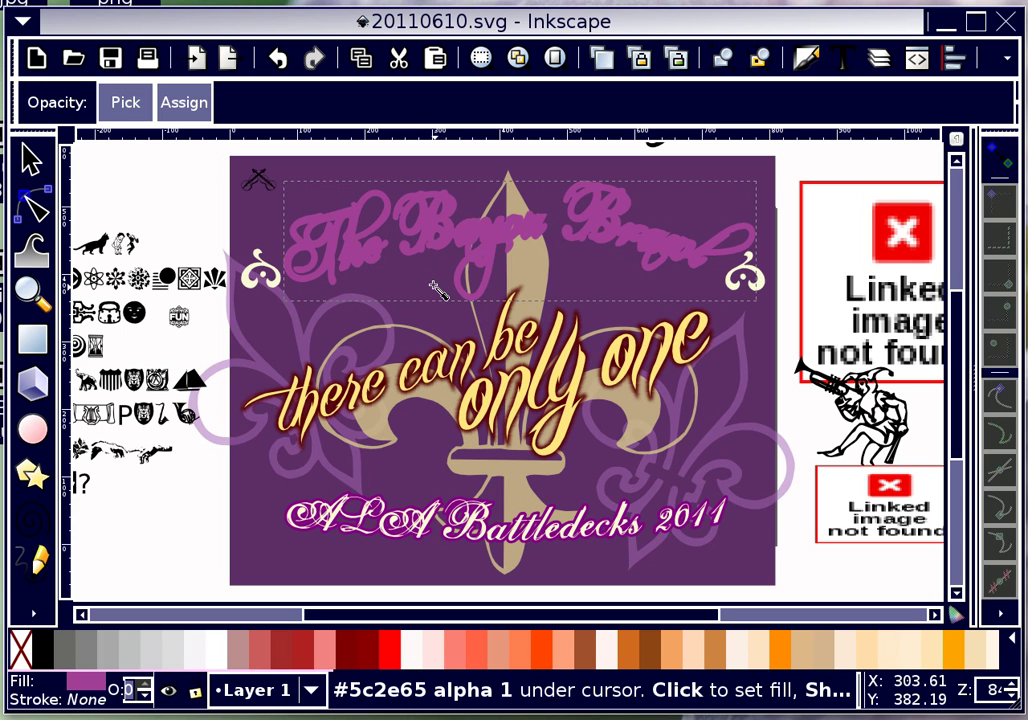
pyautogui.click(30, 157)
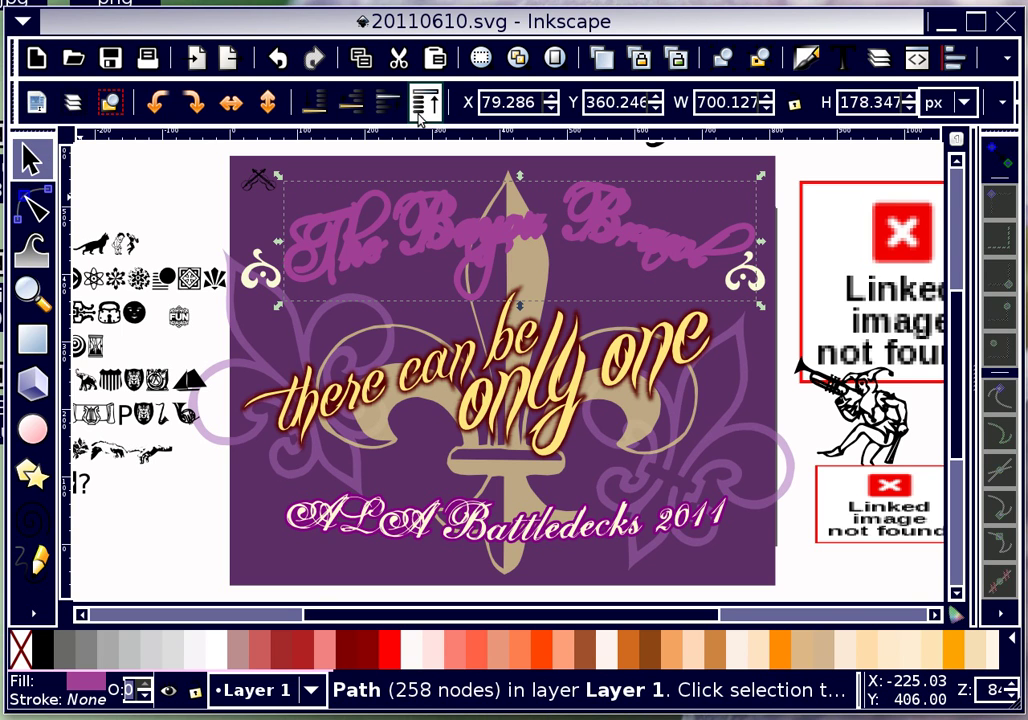
pyautogui.click(352, 102)
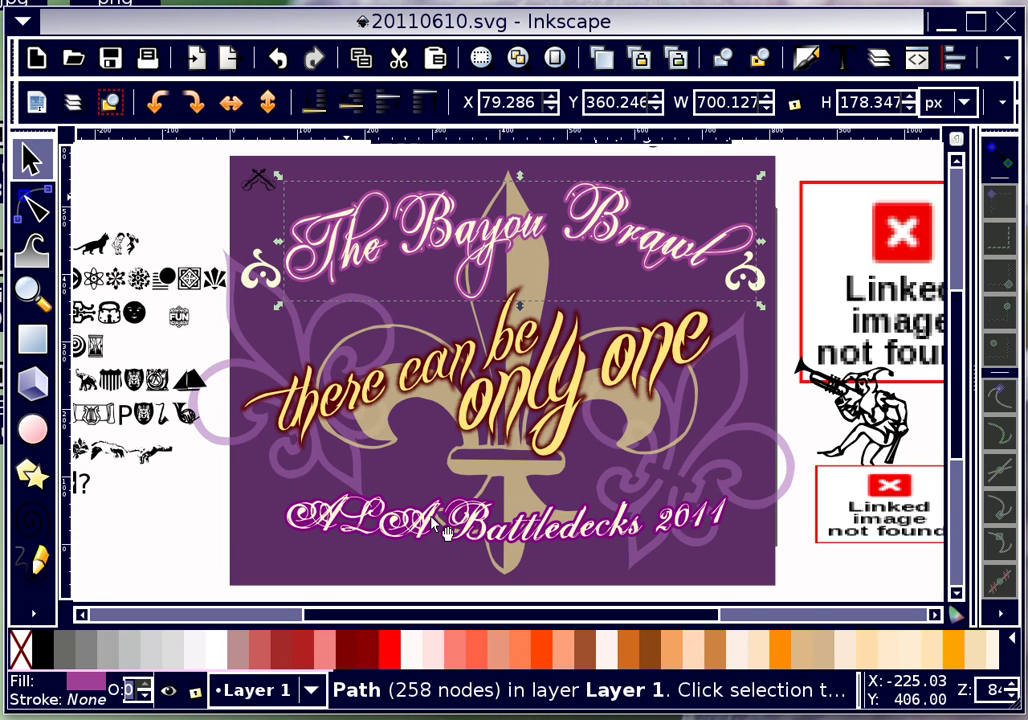
pyautogui.click(214, 478)
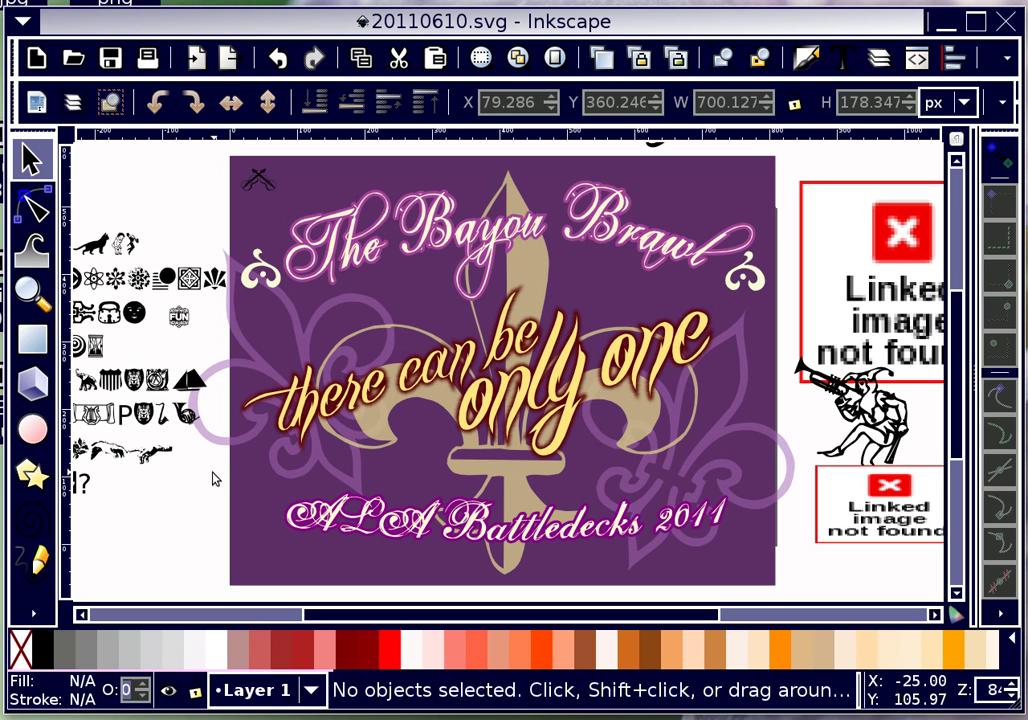
# Select the old "ALA Battledecks 2011" group and move it straight down off the artwork to Y -179 px.
pyautogui.moveTo(211, 477); pyautogui.dragTo(765, 568)
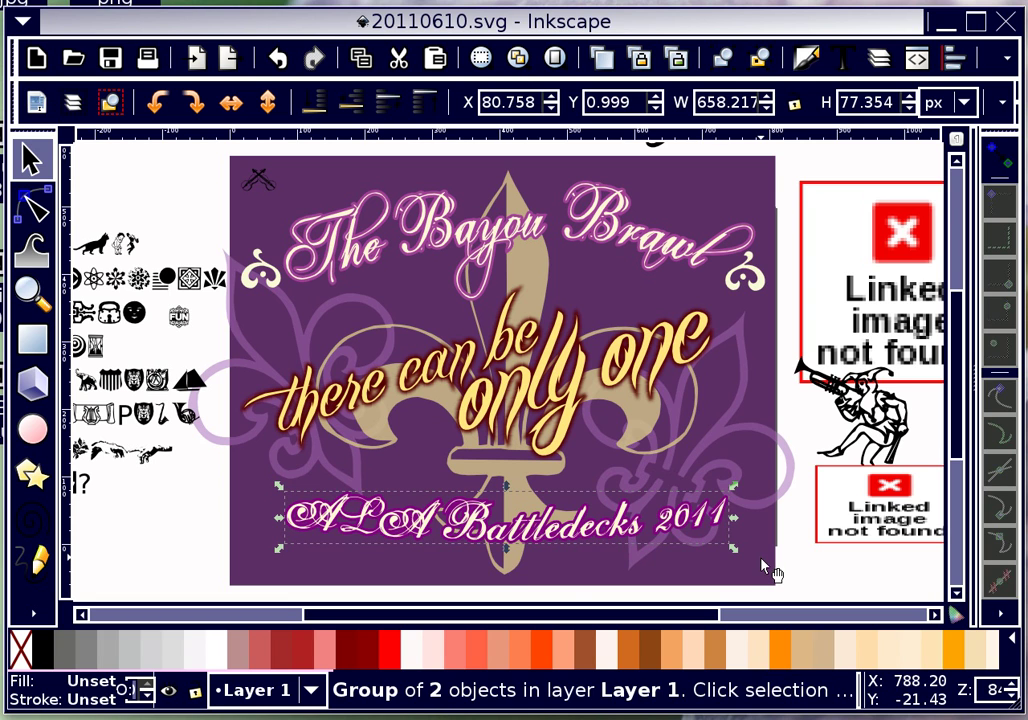
pyautogui.hotkey('shift', 'Down')
pyautogui.hotkey('shift', 'Down')
pyautogui.hotkey('shift', 'Down')
pyautogui.hotkey('shift', 'Down')
pyautogui.hotkey('shift', 'Down')
pyautogui.hotkey('shift', 'Down')
pyautogui.hotkey('shift', 'Down')
pyautogui.hotkey('shift', 'Down')
pyautogui.hotkey('shift', 'Down')
pyautogui.hotkey('shift', 'Down')
pyautogui.hotkey('shift', 'Down')
pyautogui.hotkey('shift', 'Down')
pyautogui.hotkey('shift', 'Down')
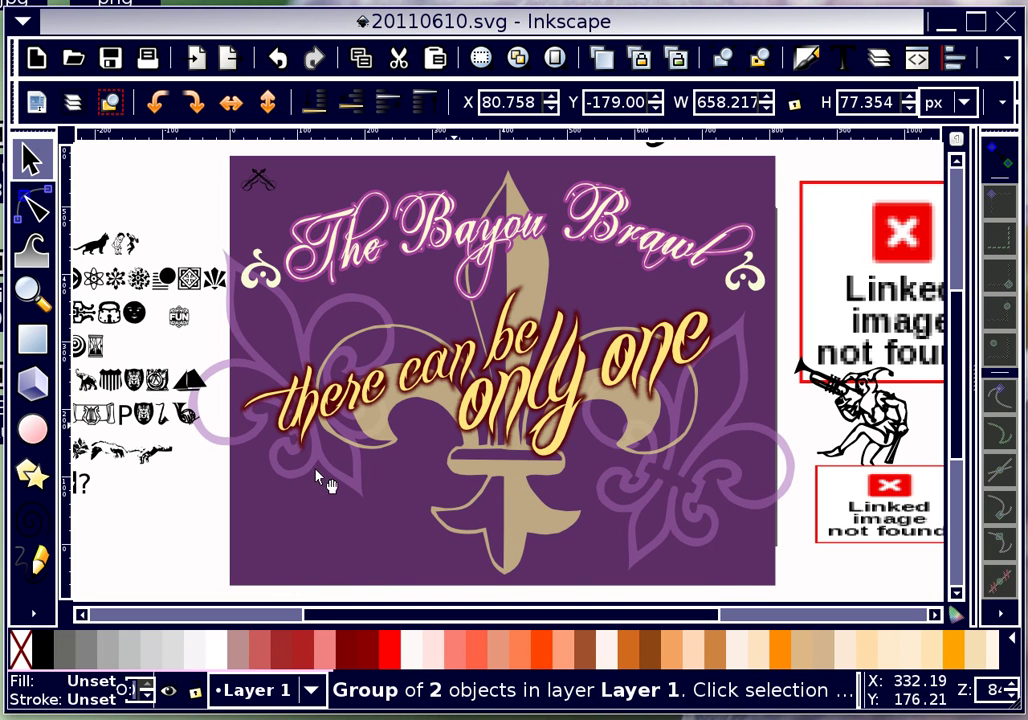
# Add the text "ALA Nattledecks 2011" in Sans 40 near the artwork's lower edge and fill it white.
pyautogui.click(31, 612)
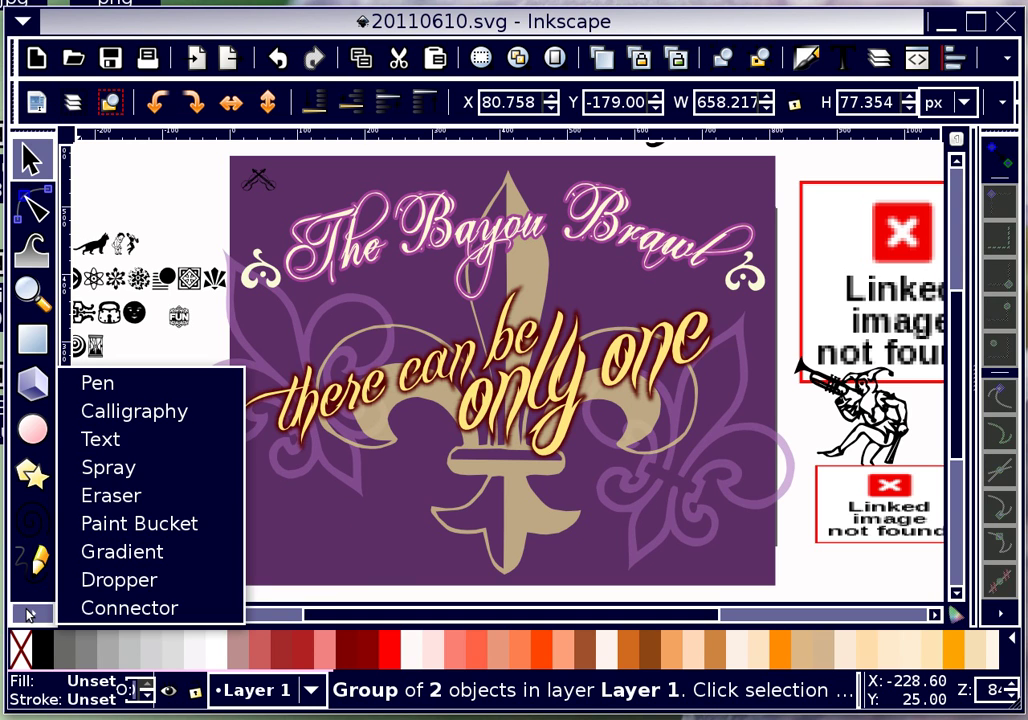
pyautogui.click(179, 441)
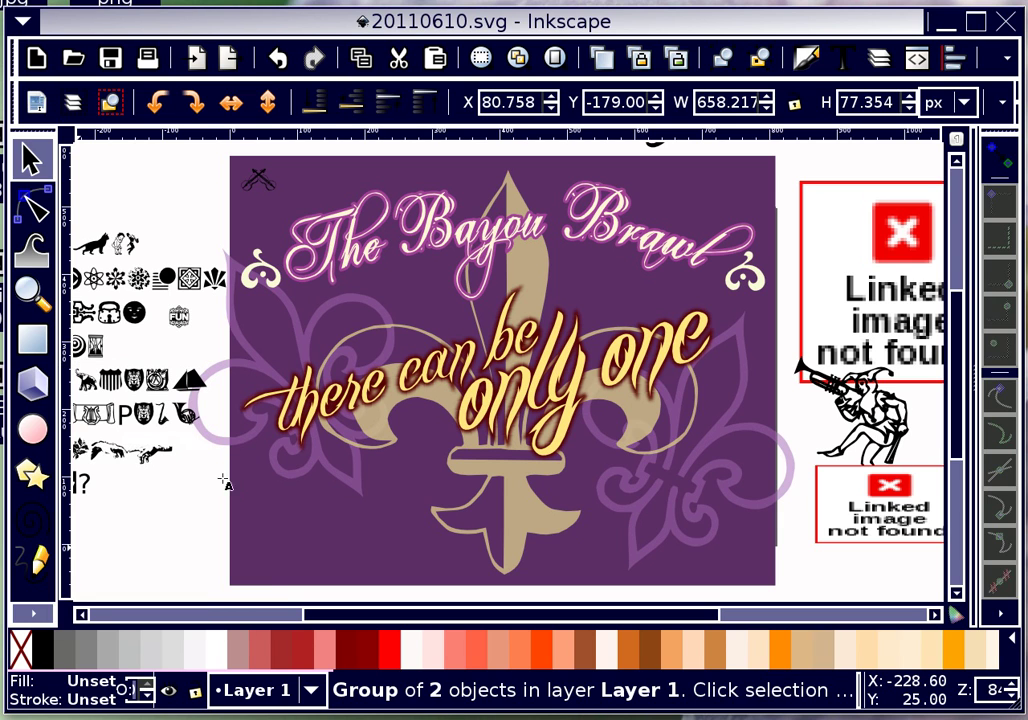
pyautogui.click(364, 546)
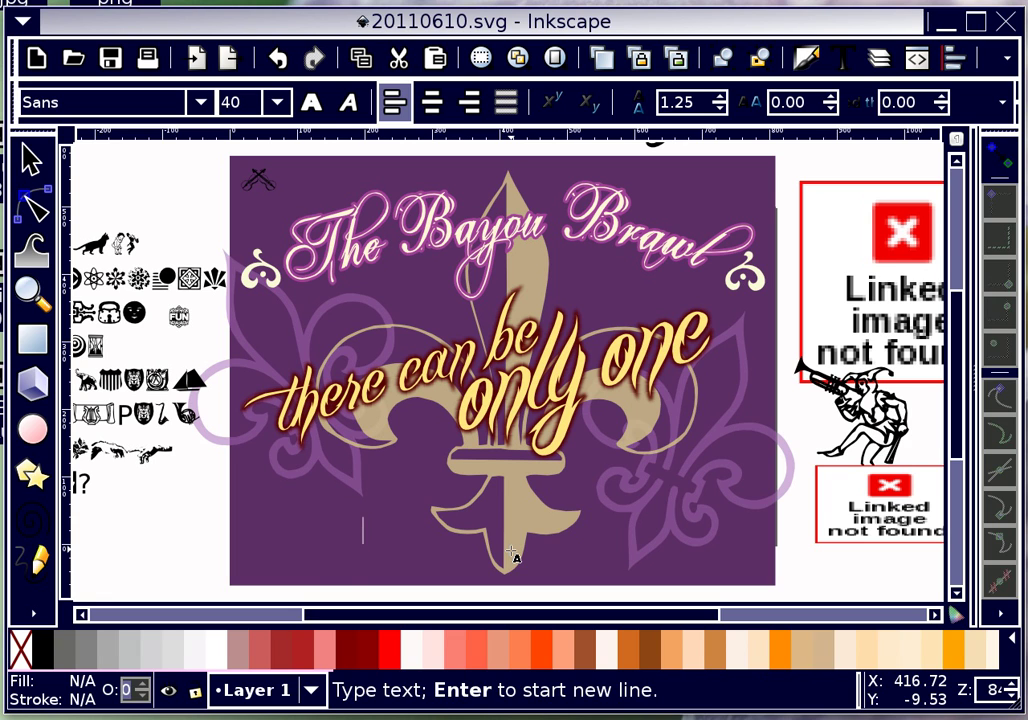
pyautogui.write('ALA Nattledecks 2011')
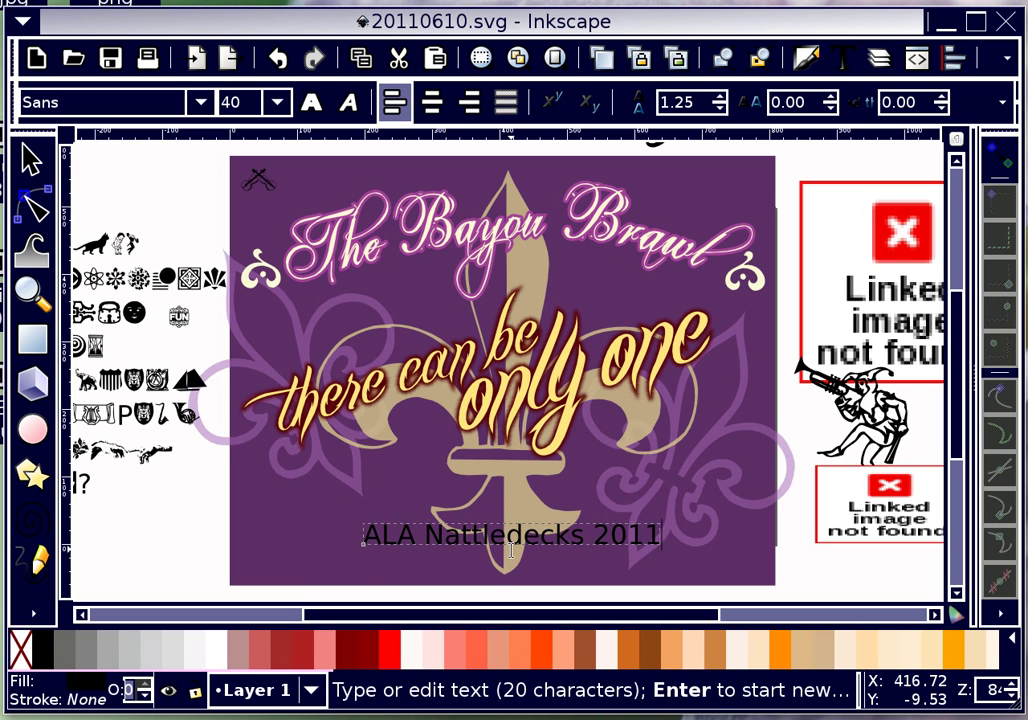
pyautogui.click(30, 160)
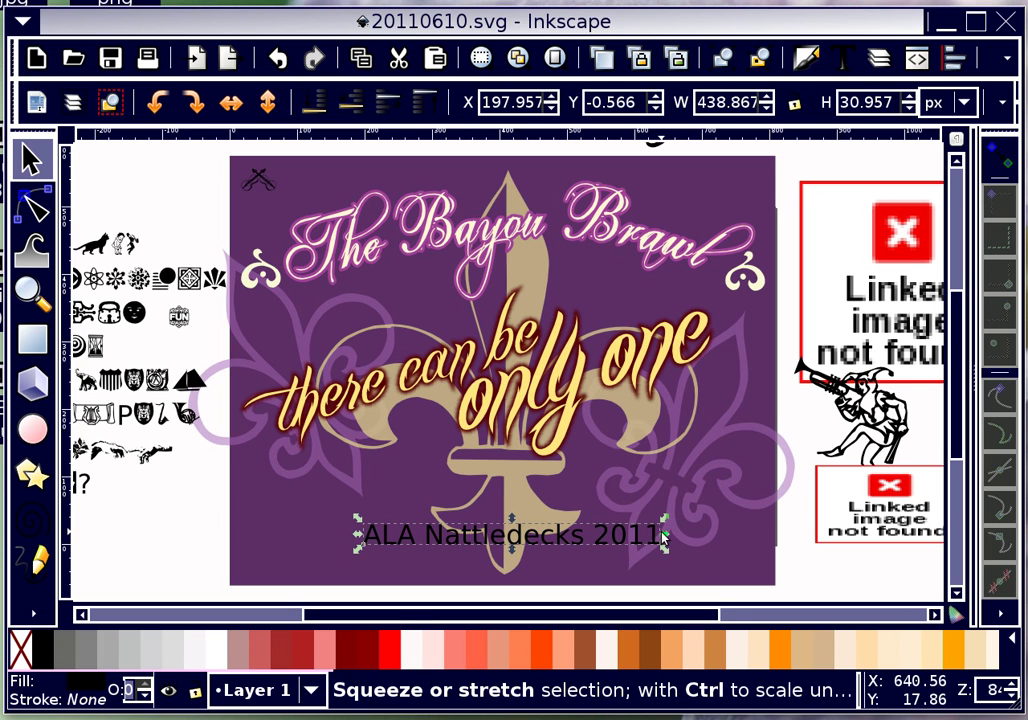
pyautogui.click(221, 664)
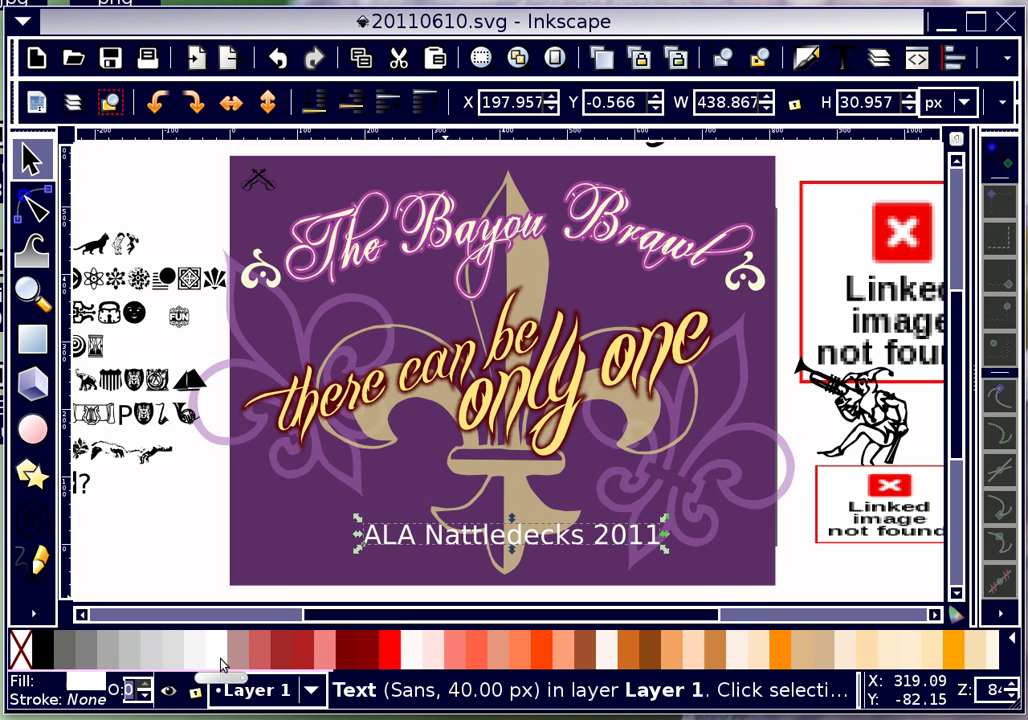
# Replace the "N" with "B" so the lower text reads "ALA Battledecks 2011", and return to the Selector tool.
pyautogui.doubleClick(445, 537)
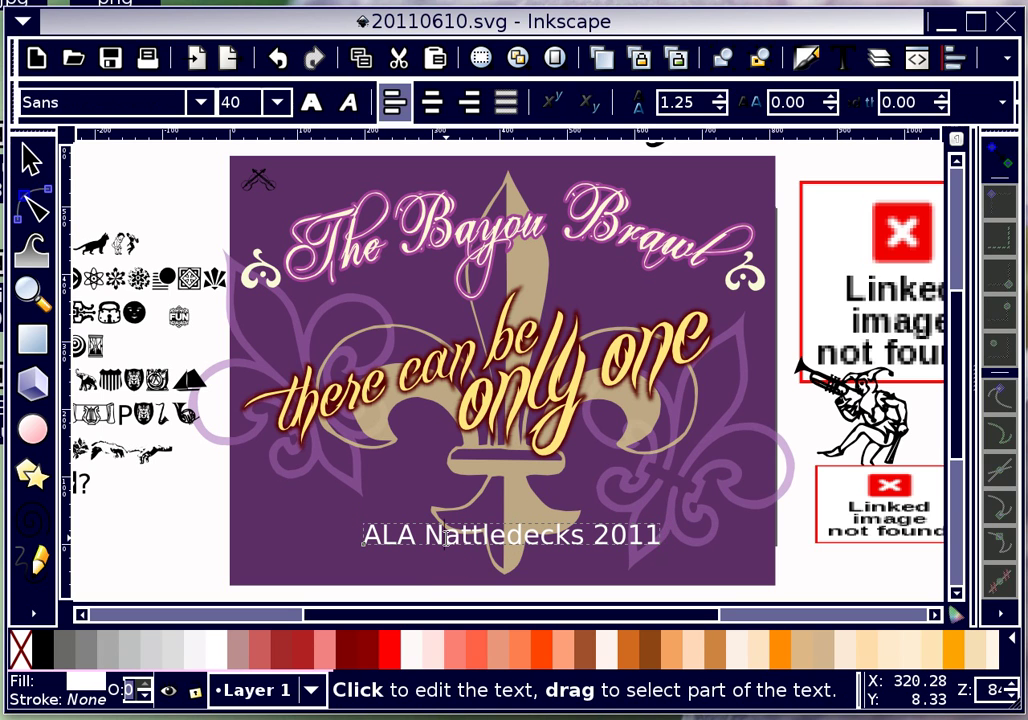
pyautogui.click(445, 537)
pyautogui.press('BackSpace')
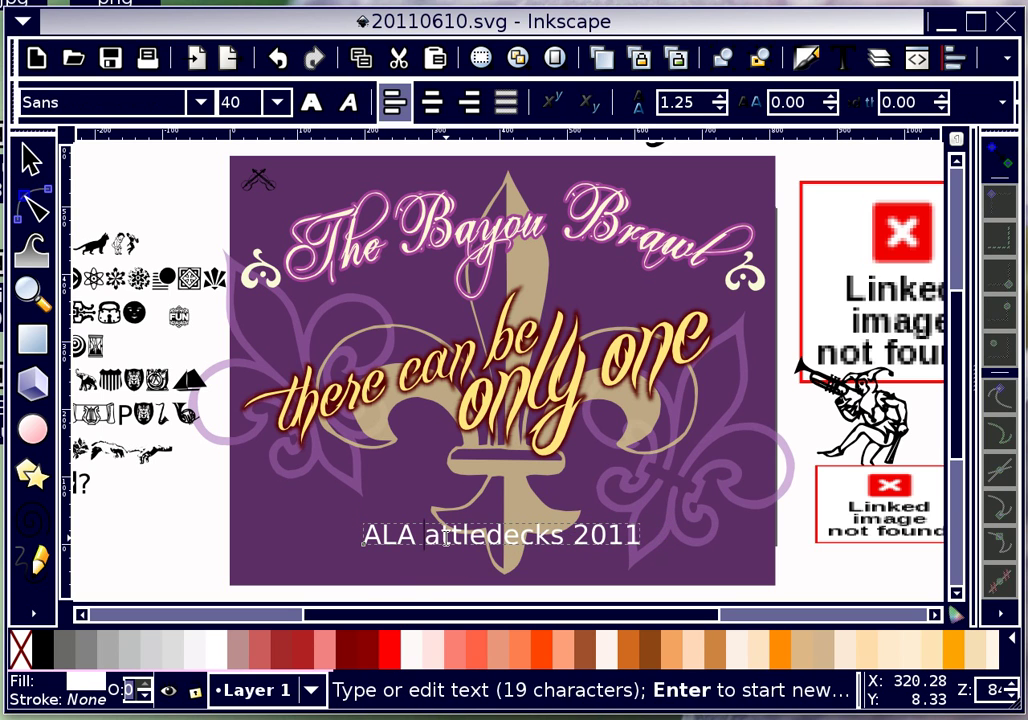
pyautogui.write('B')
pyautogui.click(30, 160)
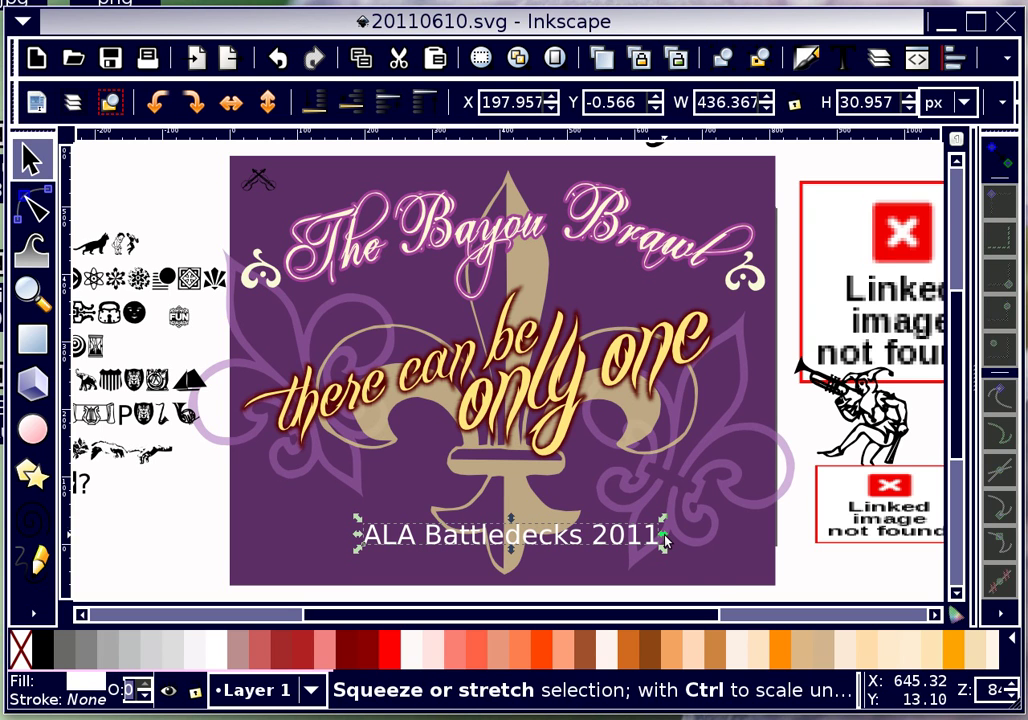
# Enlarge the "ALA Battledecks 2011" text proportionally about its centre to about 651 px wide and nudge it to X 82.800, Y 11.832 px.
pyautogui.press('ctrl')
pyautogui.moveTo(690, 541); pyautogui.dragTo(737, 540)
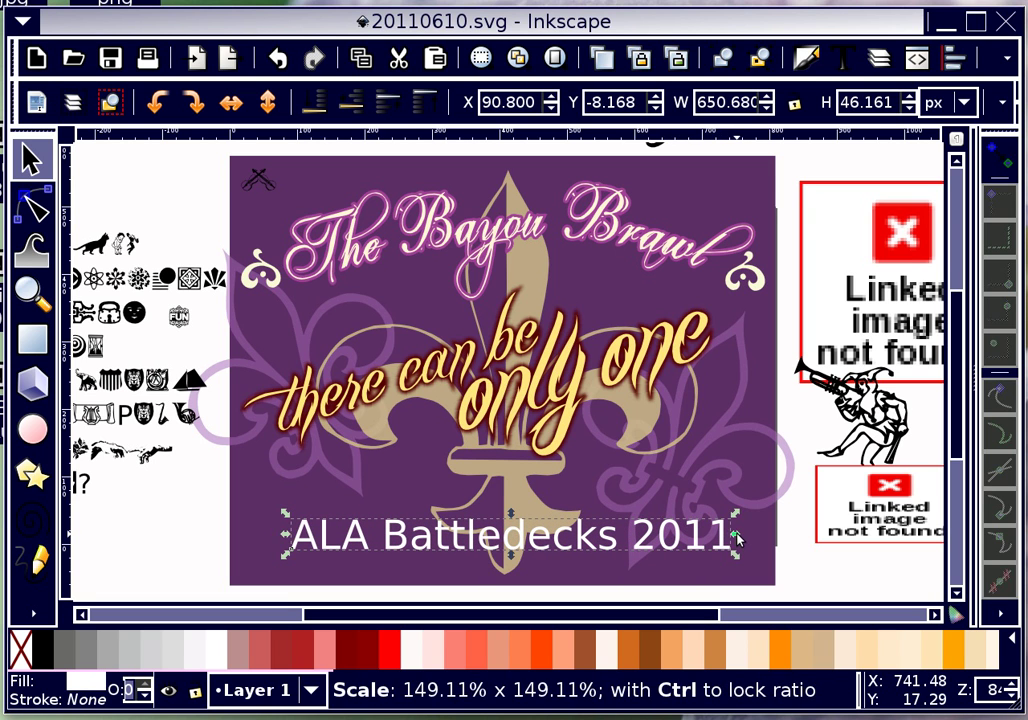
pyautogui.press('Left')
pyautogui.press('Left')
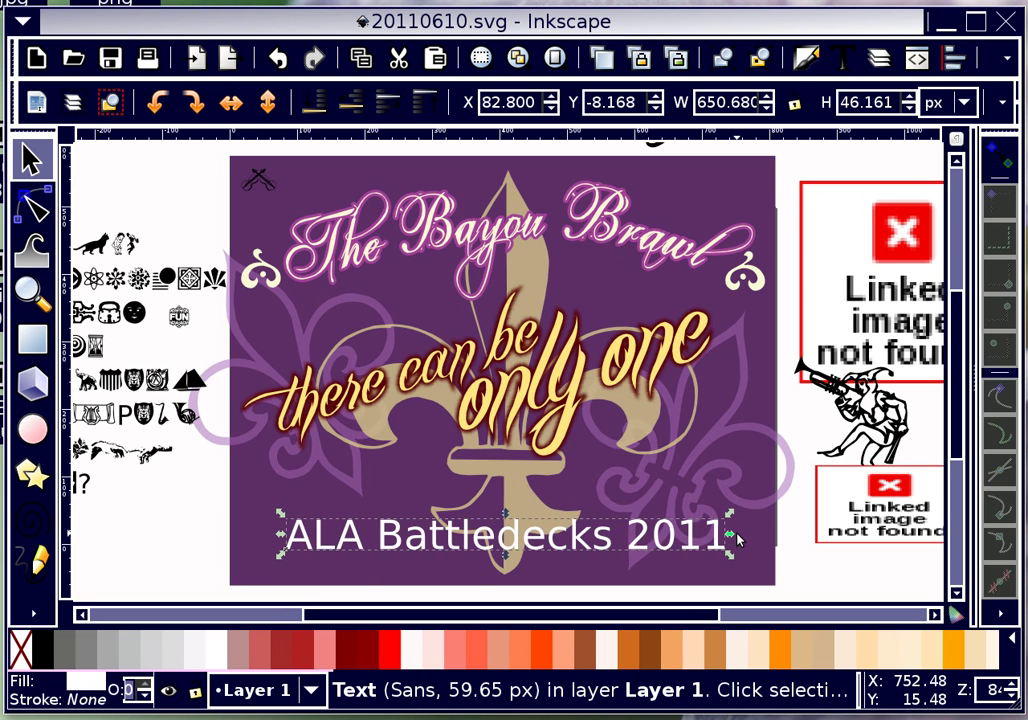
pyautogui.press('Up')
pyautogui.press('Up')
pyautogui.press('Up')
pyautogui.press('Up')
pyautogui.press('Up')
pyautogui.press('Up')
pyautogui.press('Up')
pyautogui.press('Up')
pyautogui.press('Up')
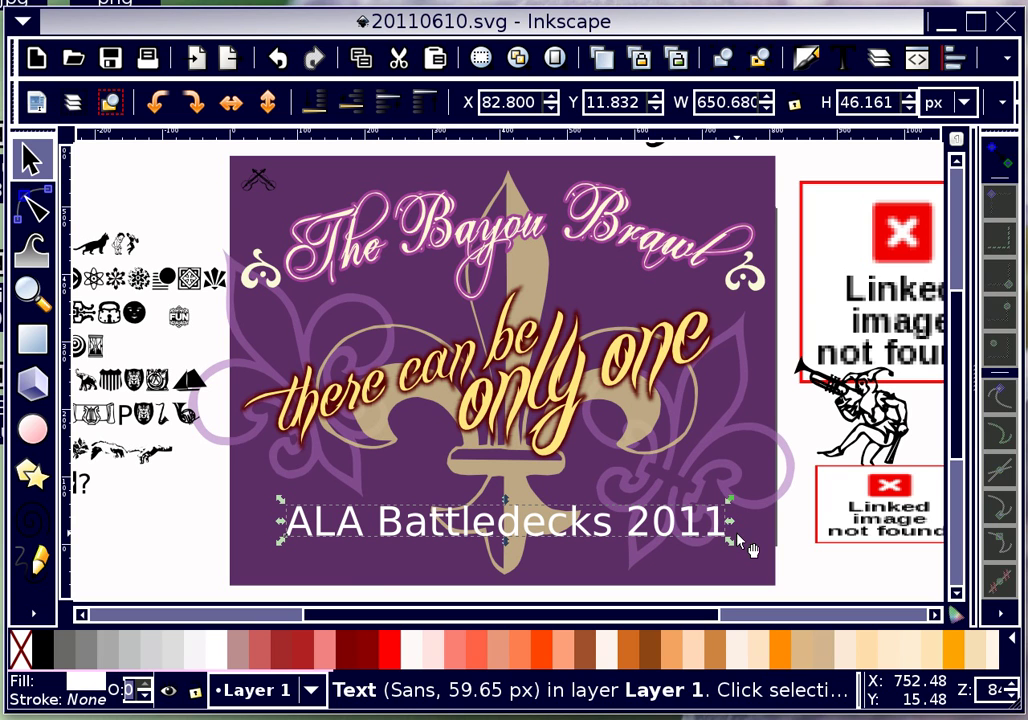
# Preview alternative font families for the "ALA Battledecks 2011" text, apply Ballpark in Normal style, and close the font settings.
pyautogui.click(840, 60)
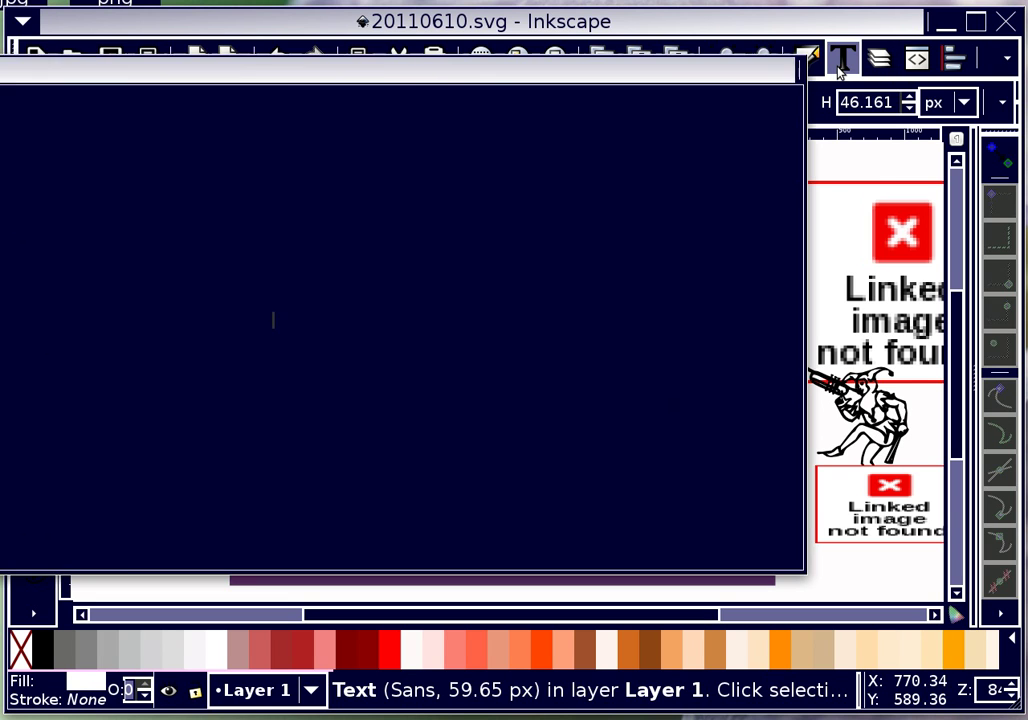
pyautogui.moveTo(493, 69); pyautogui.dragTo(702, 90)
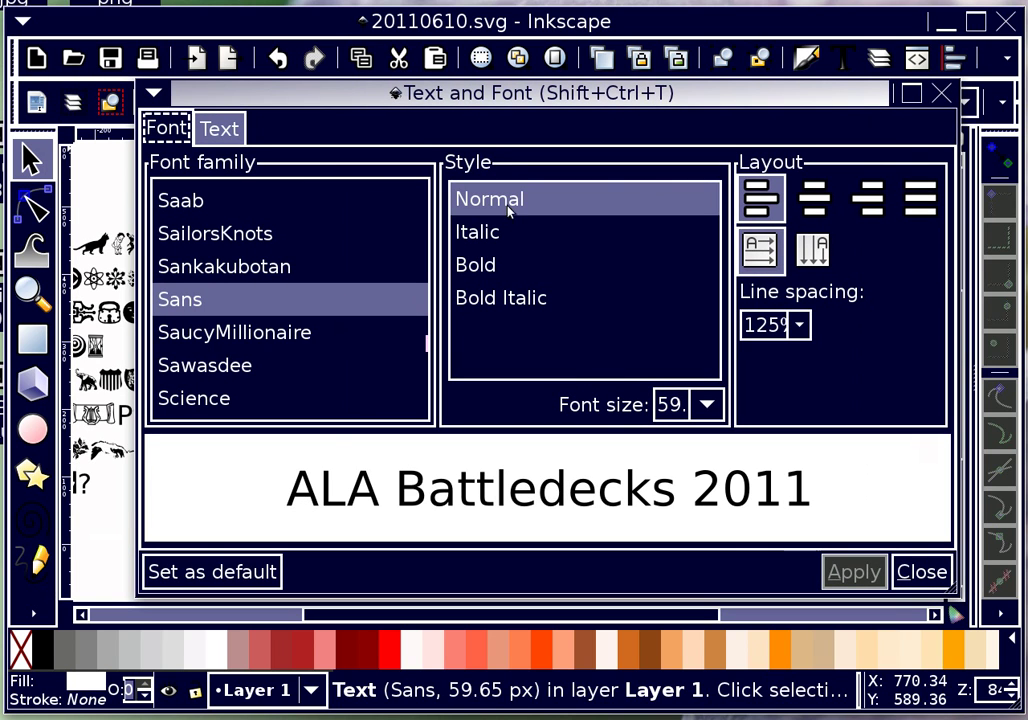
pyautogui.click(421, 299)
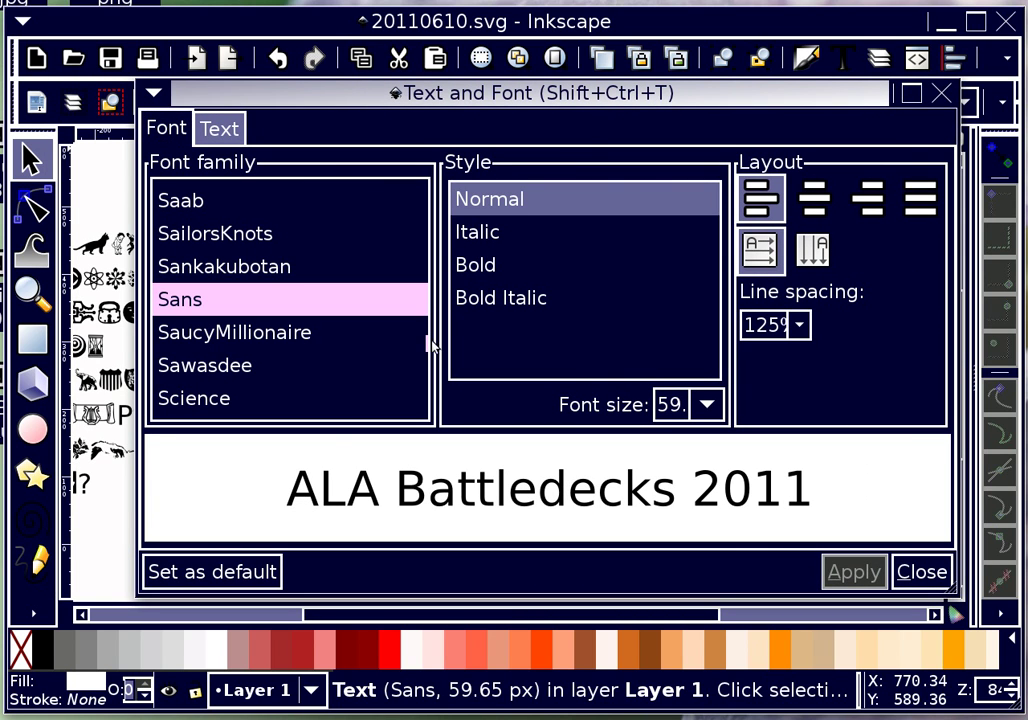
pyautogui.moveTo(430, 345); pyautogui.dragTo(431, 202)
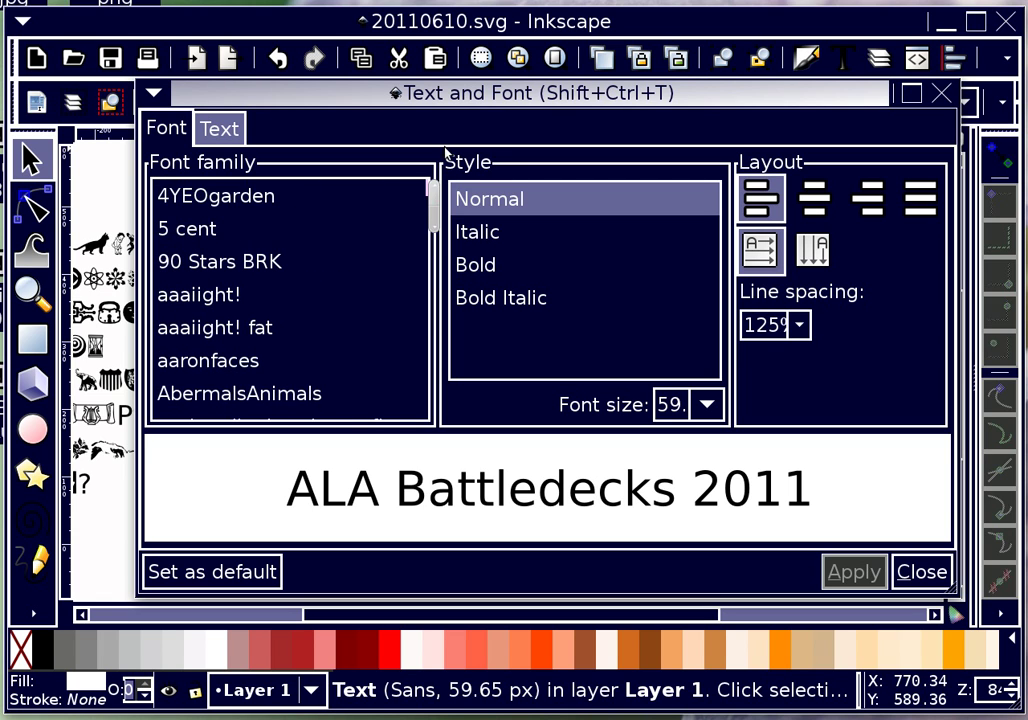
pyautogui.click(351, 196)
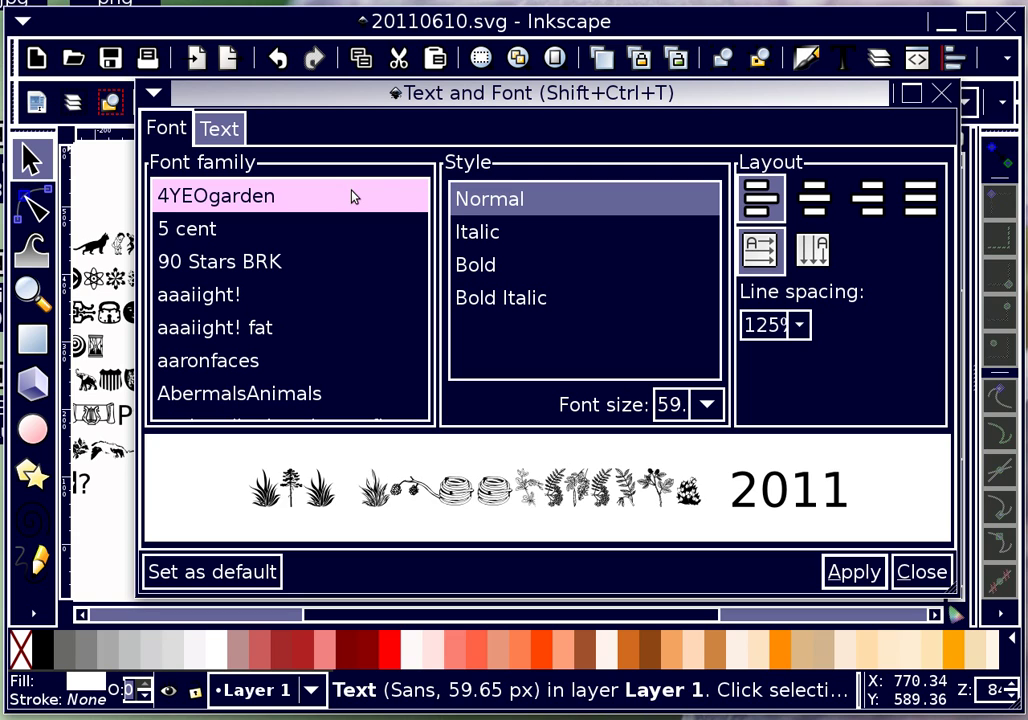
pyautogui.press('Down')
pyautogui.press('Down')
pyautogui.press('Down')
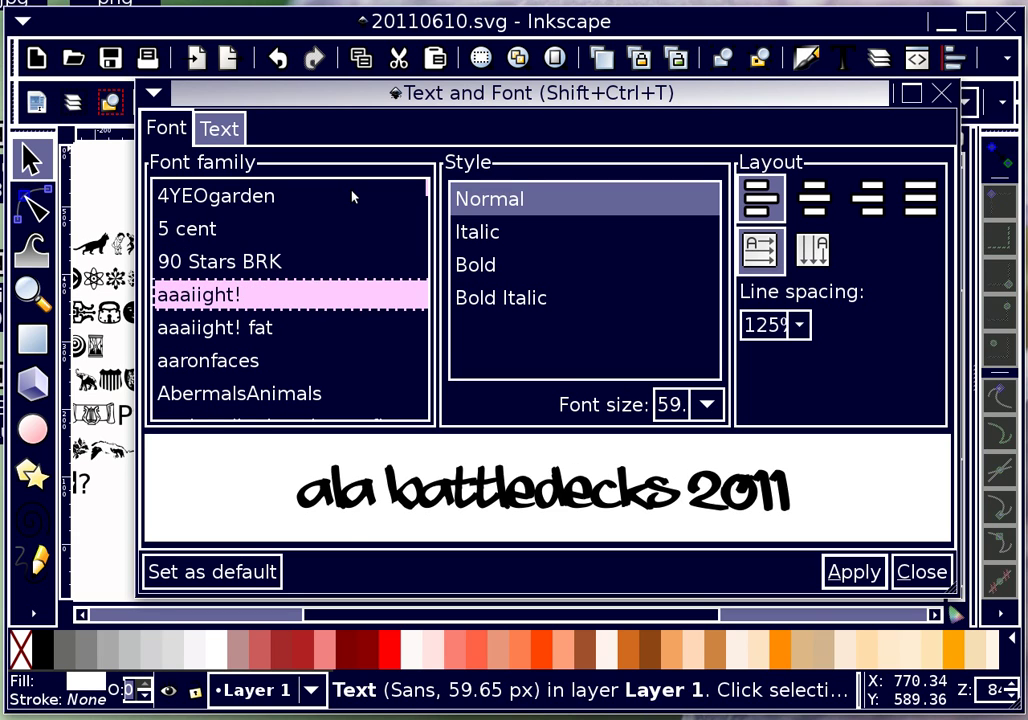
pyautogui.press('Down')
pyautogui.press('Down')
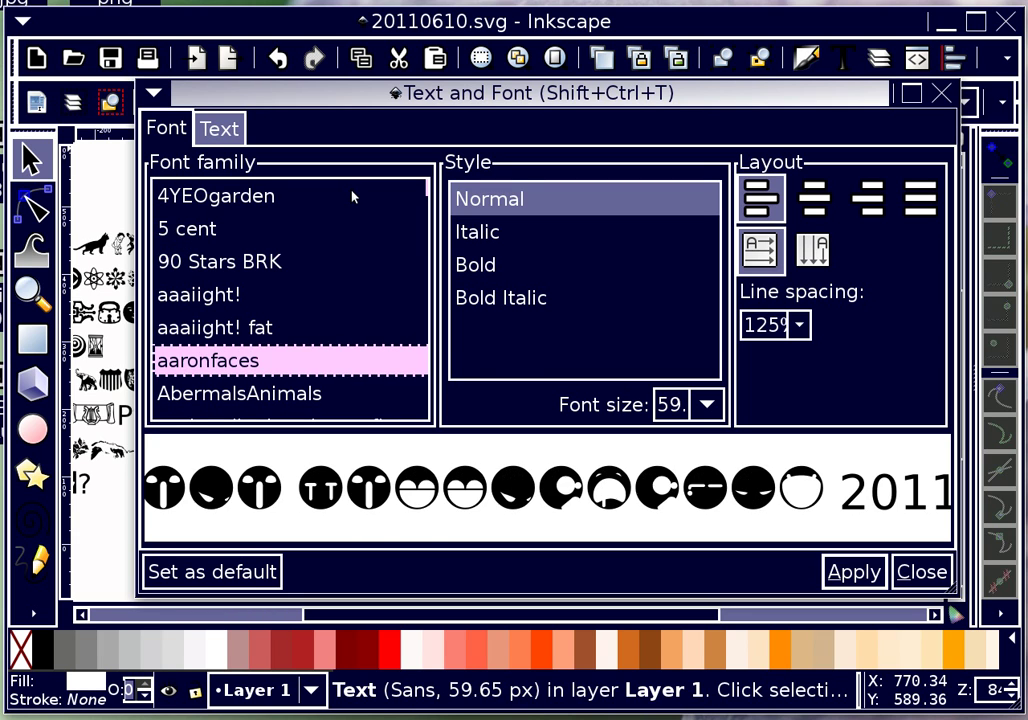
pyautogui.press('Down')
pyautogui.press('Down')
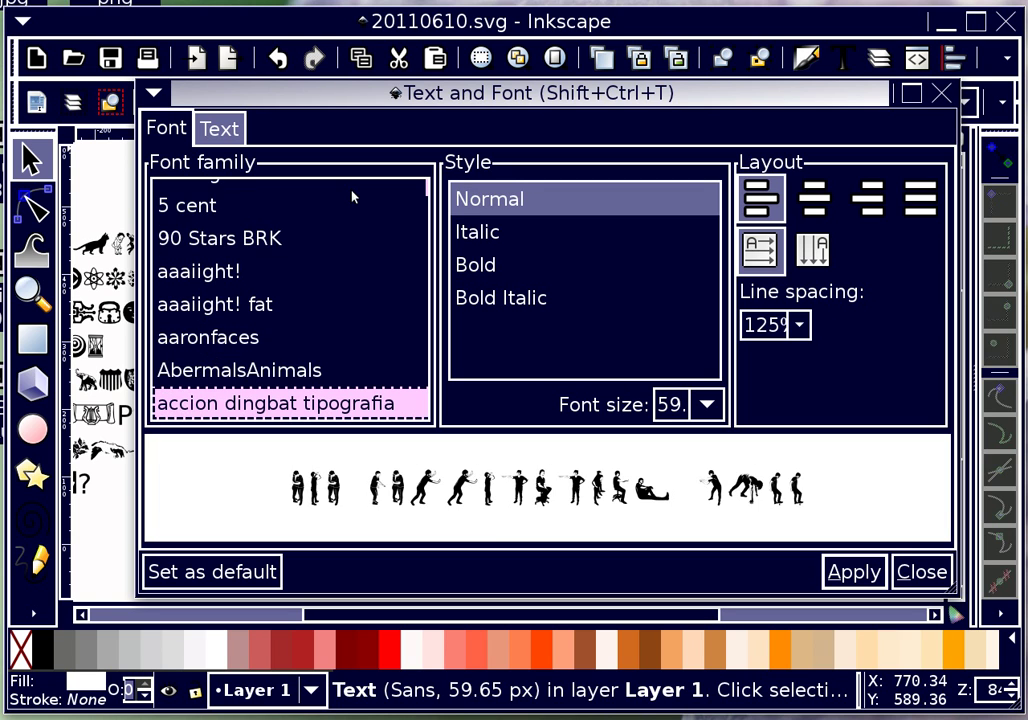
pyautogui.press('Down')
pyautogui.press('Down')
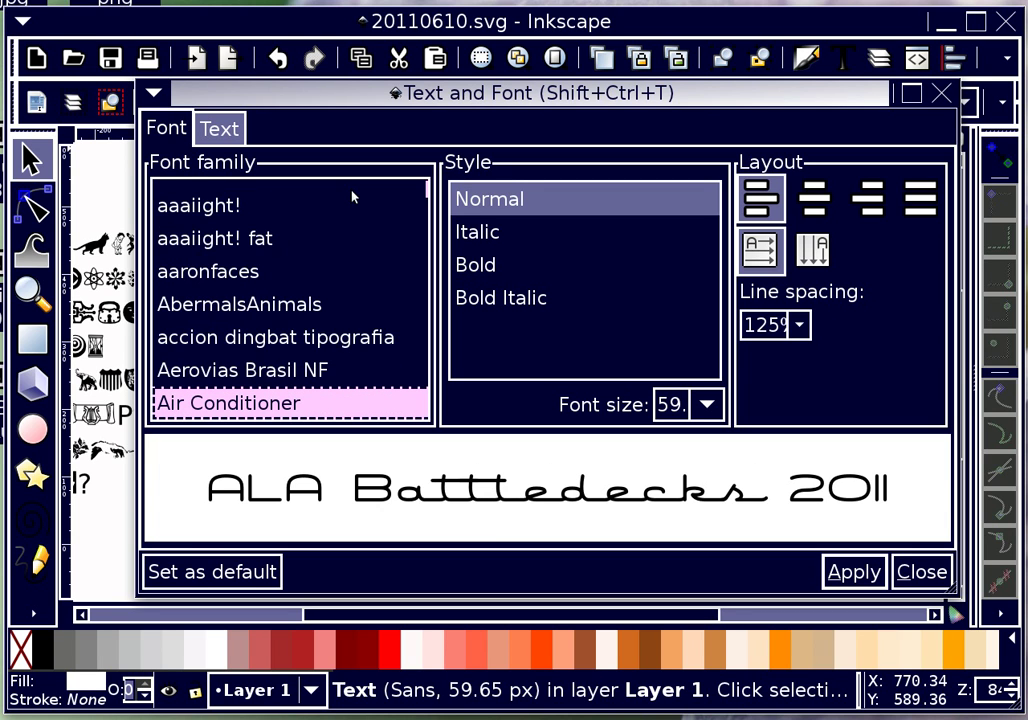
pyautogui.press('Down')
pyautogui.press('Down')
pyautogui.press('Down')
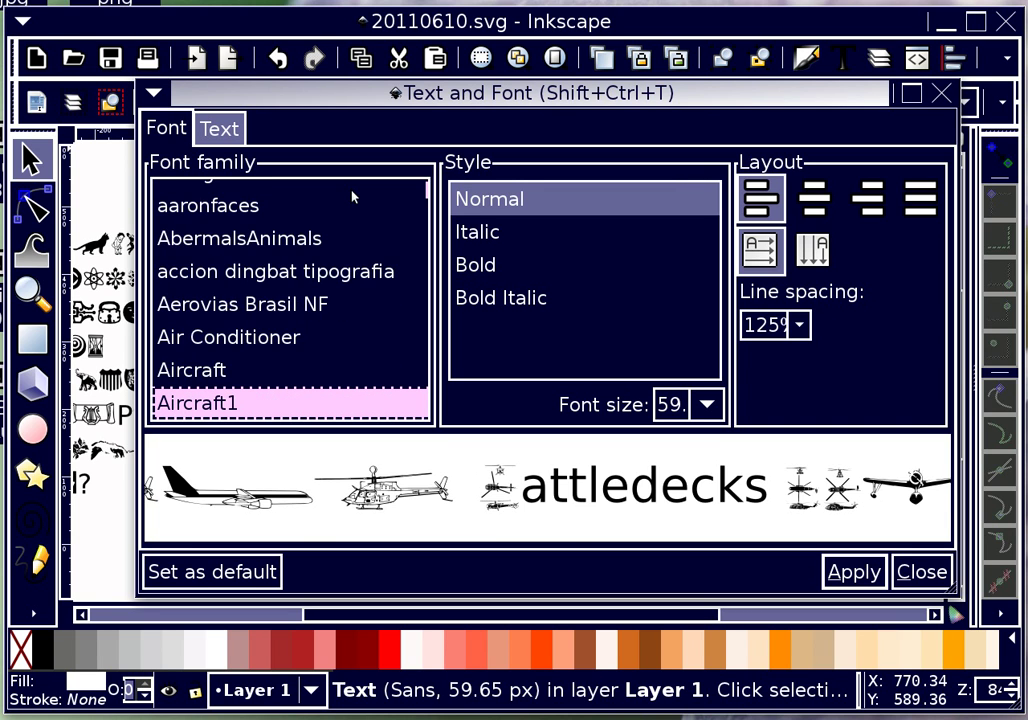
pyautogui.press('Down')
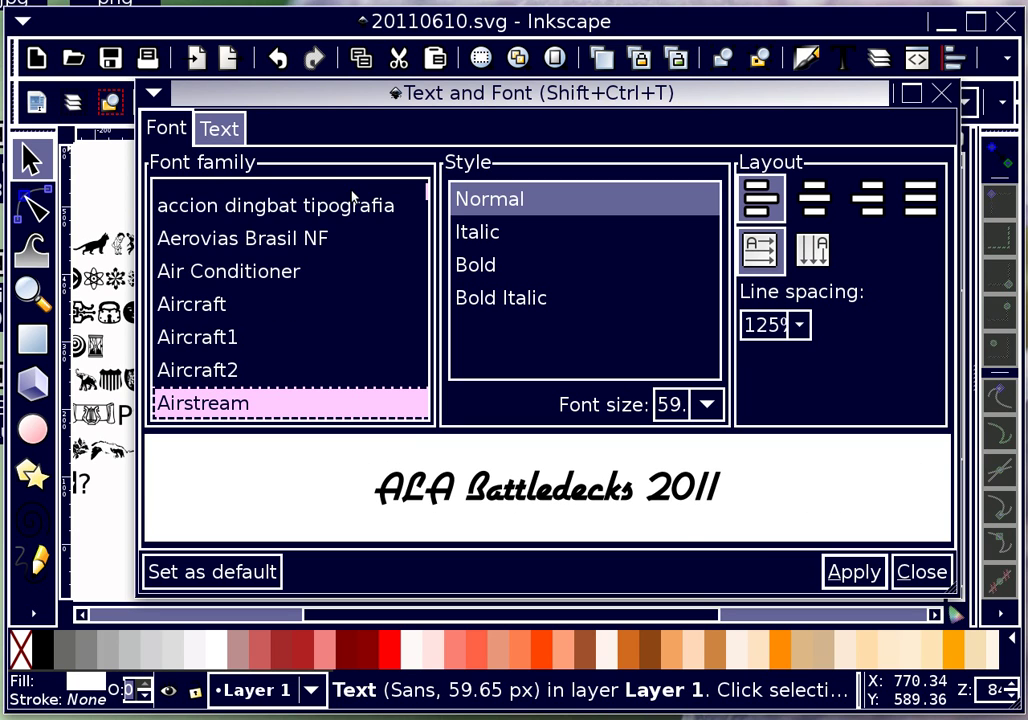
pyautogui.press('Down')
pyautogui.press('Down')
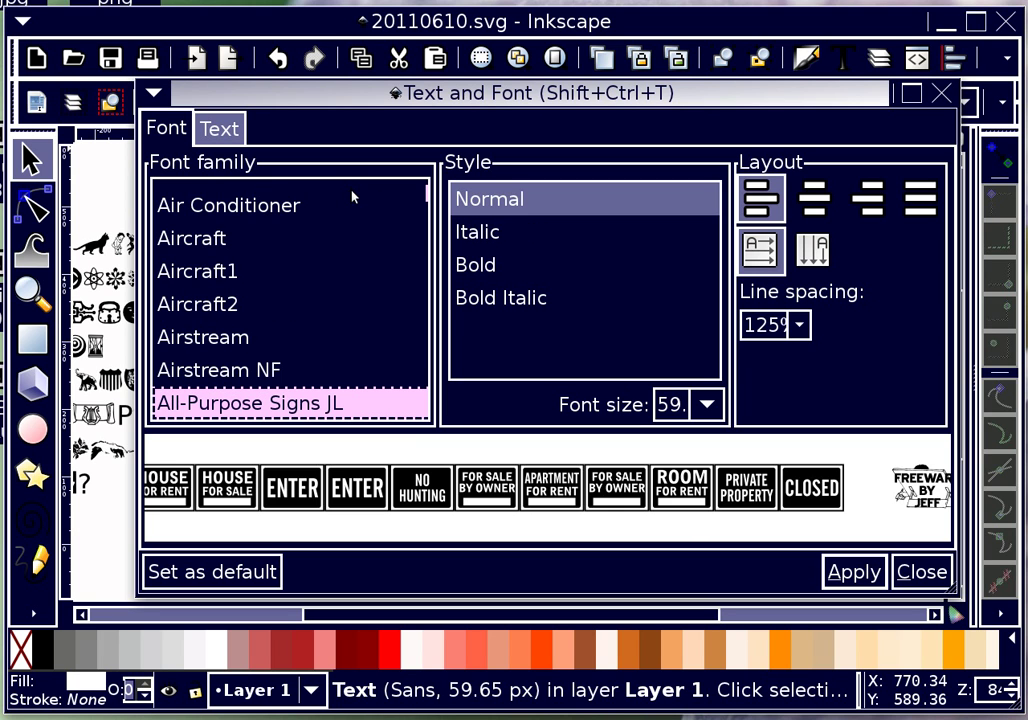
pyautogui.press('Down')
pyautogui.press('Down')
pyautogui.press('Down')
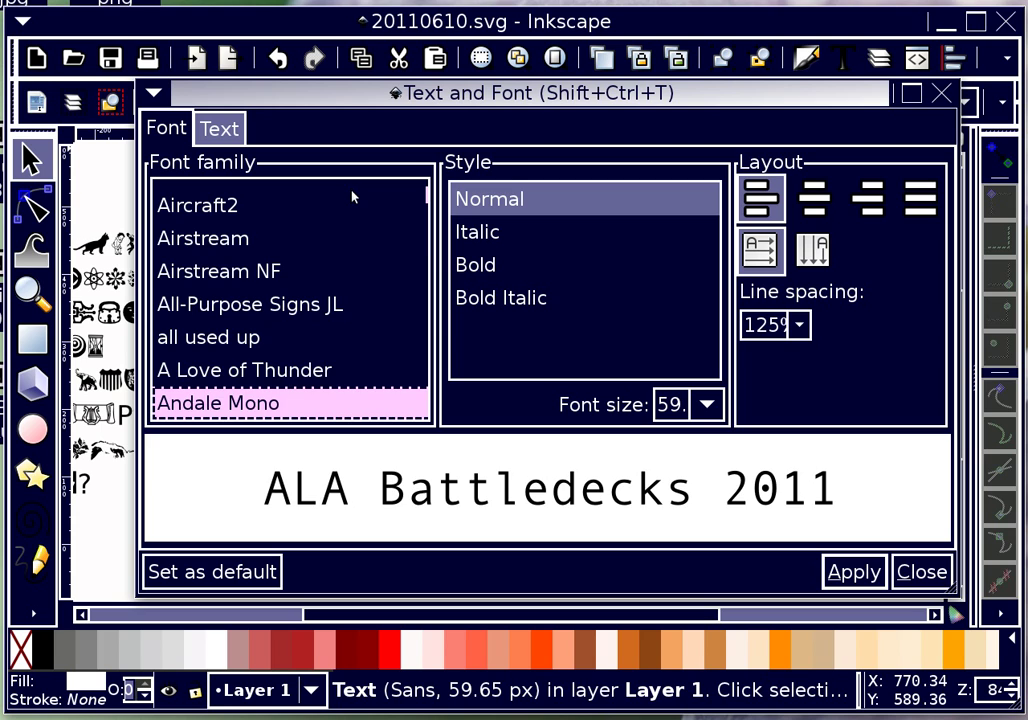
pyautogui.press('Up')
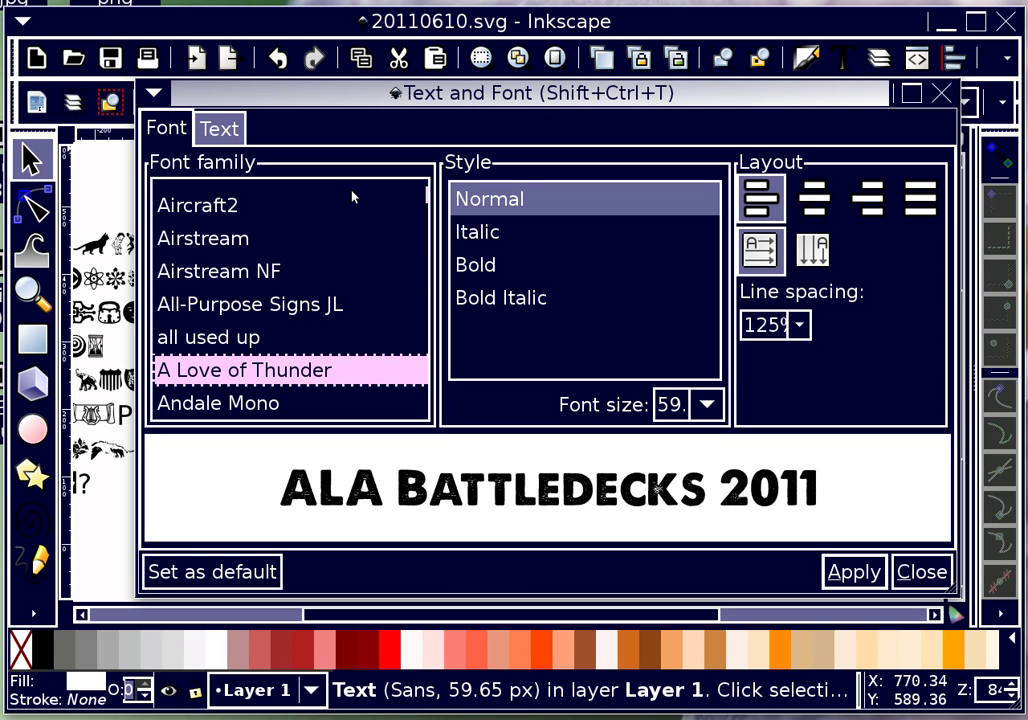
pyautogui.press('Down')
pyautogui.press('Down')
pyautogui.press('Down')
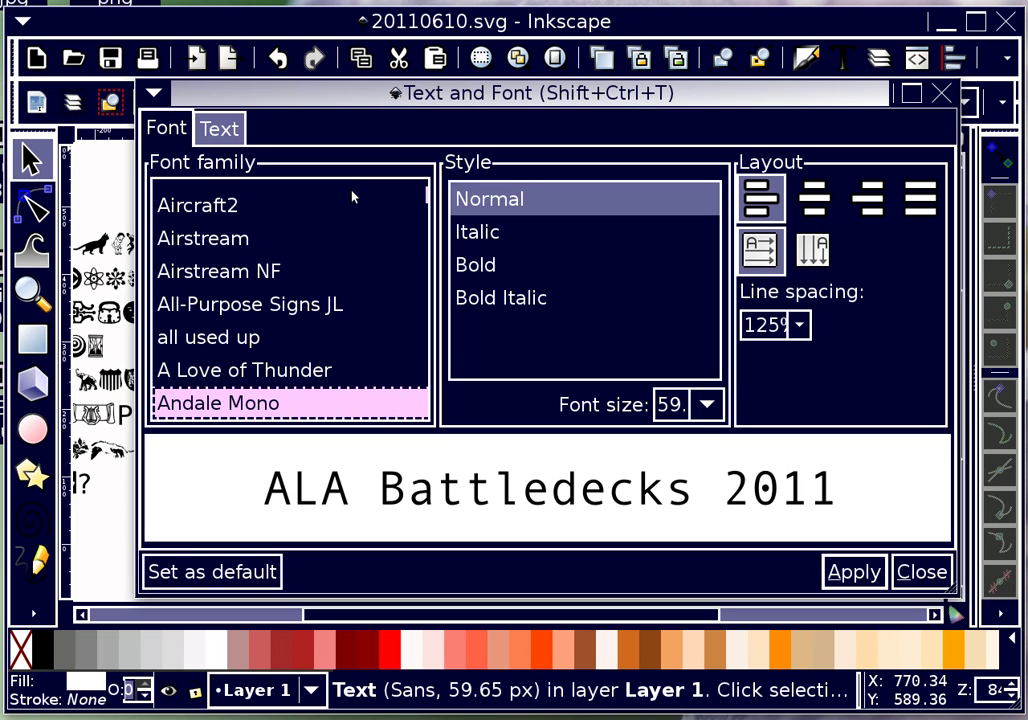
pyautogui.press('Down')
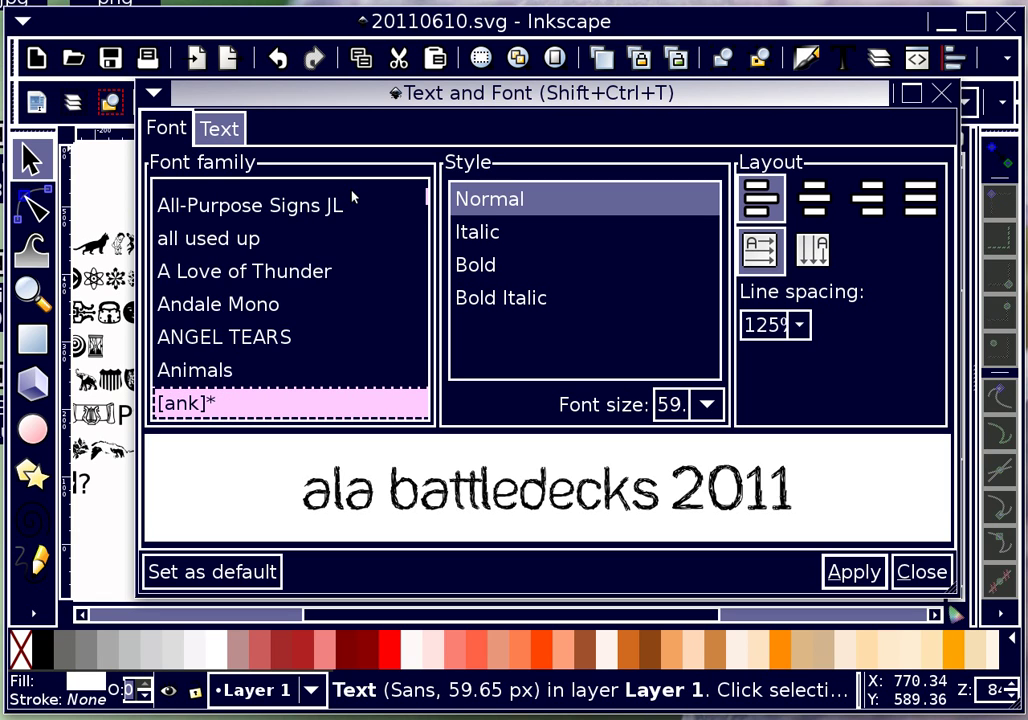
pyautogui.press('Down')
pyautogui.press('Down')
pyautogui.press('Down')
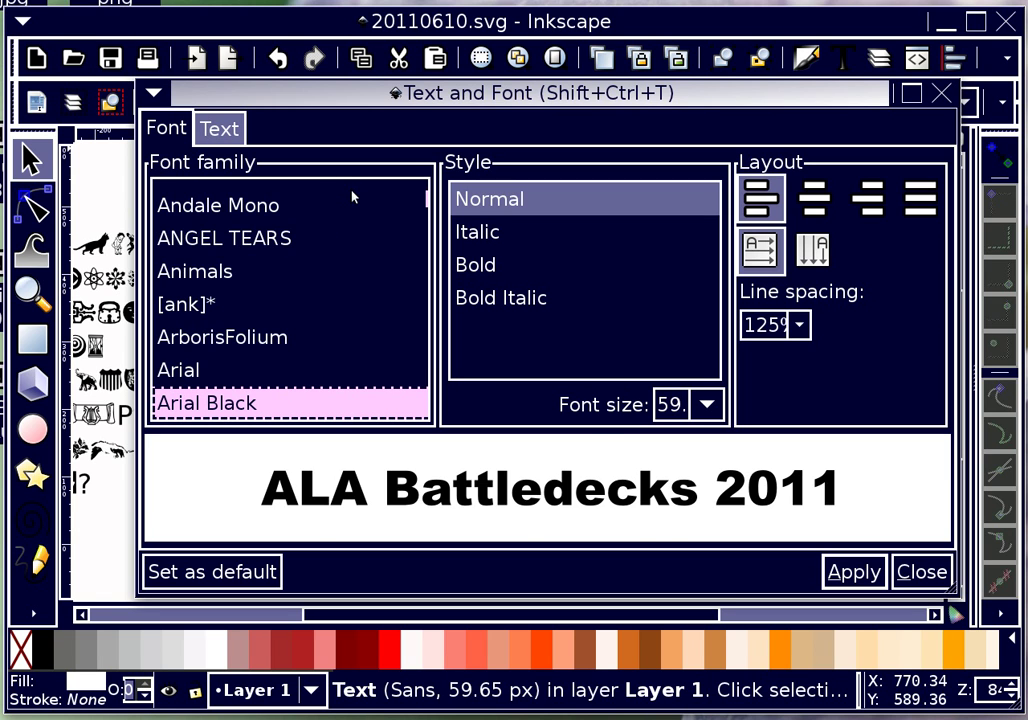
pyautogui.press('Down')
pyautogui.press('Down')
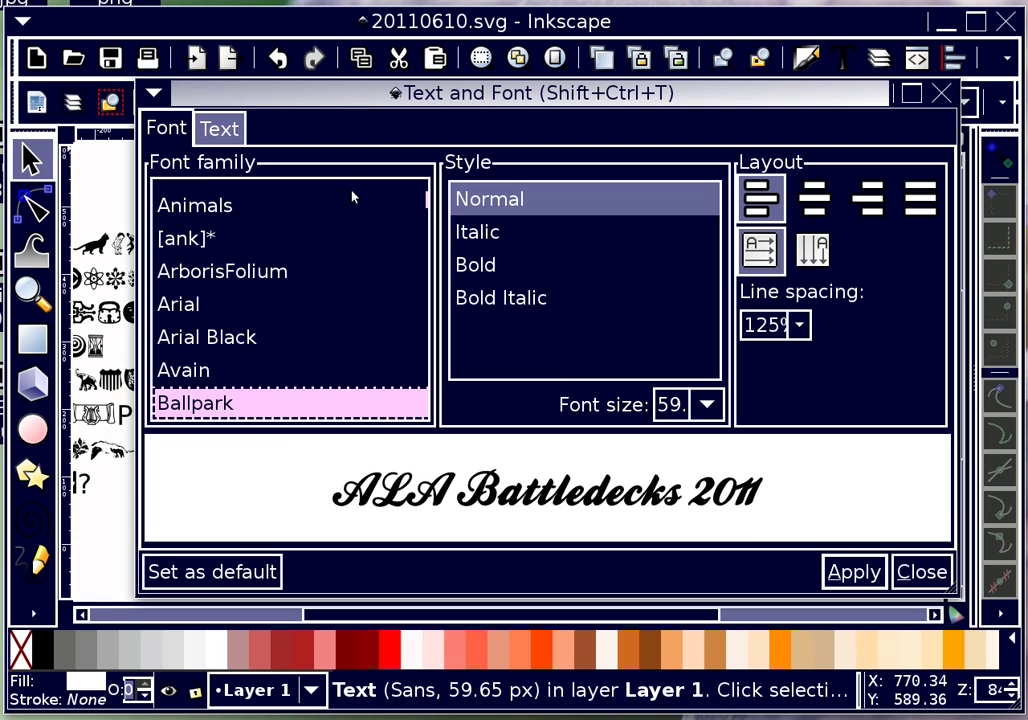
pyautogui.press('Down')
pyautogui.press('Up')
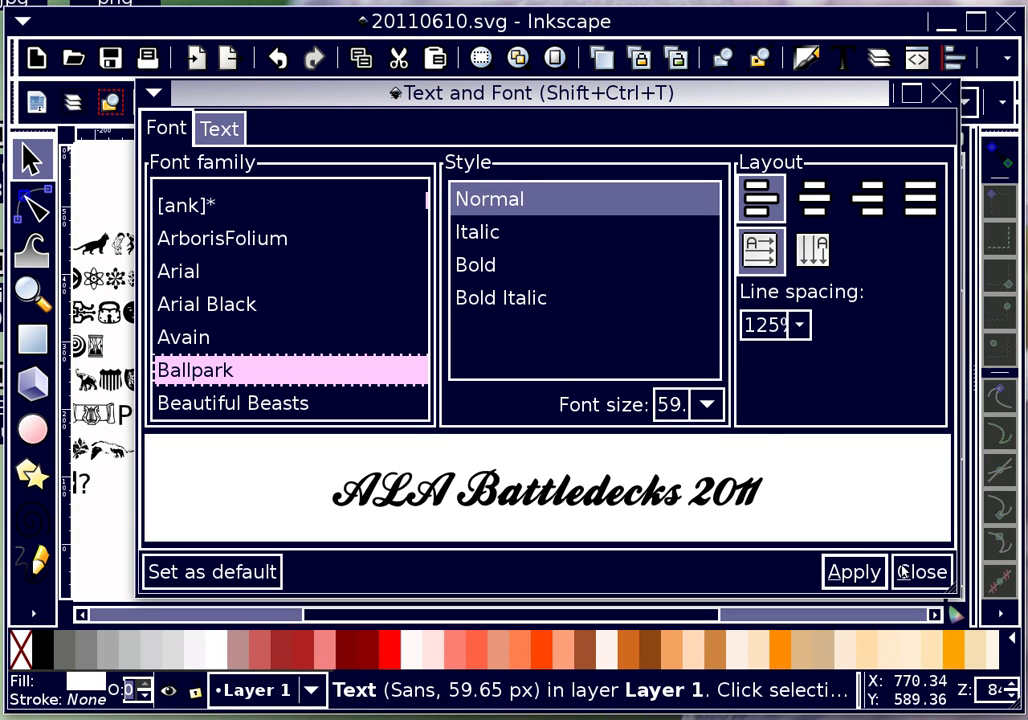
pyautogui.click(870, 576)
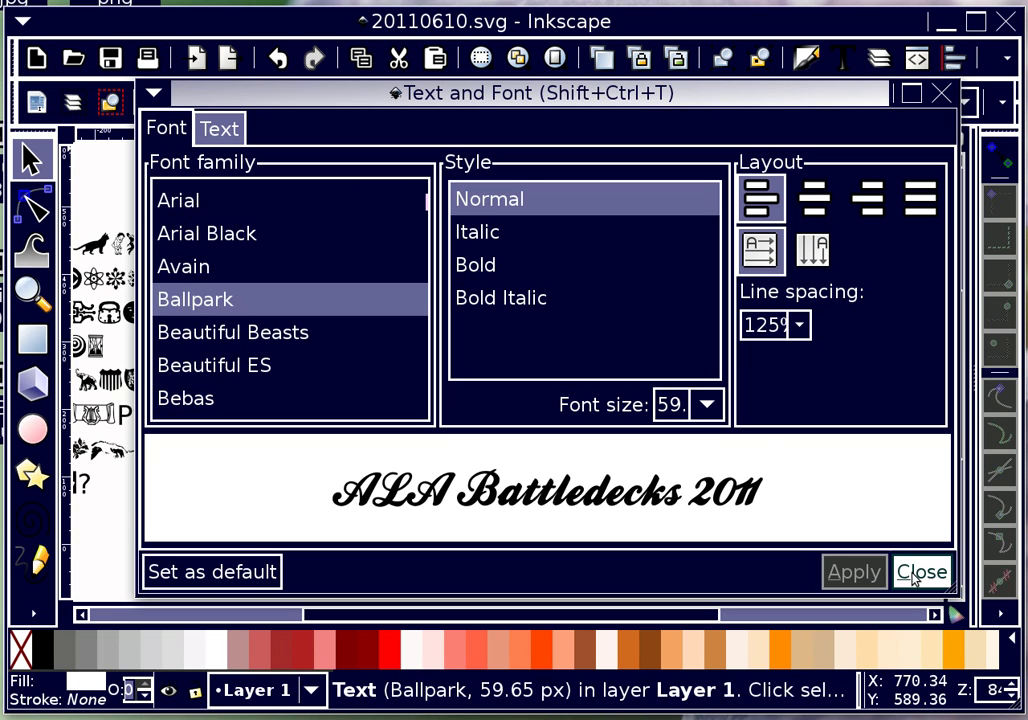
pyautogui.click(921, 572)
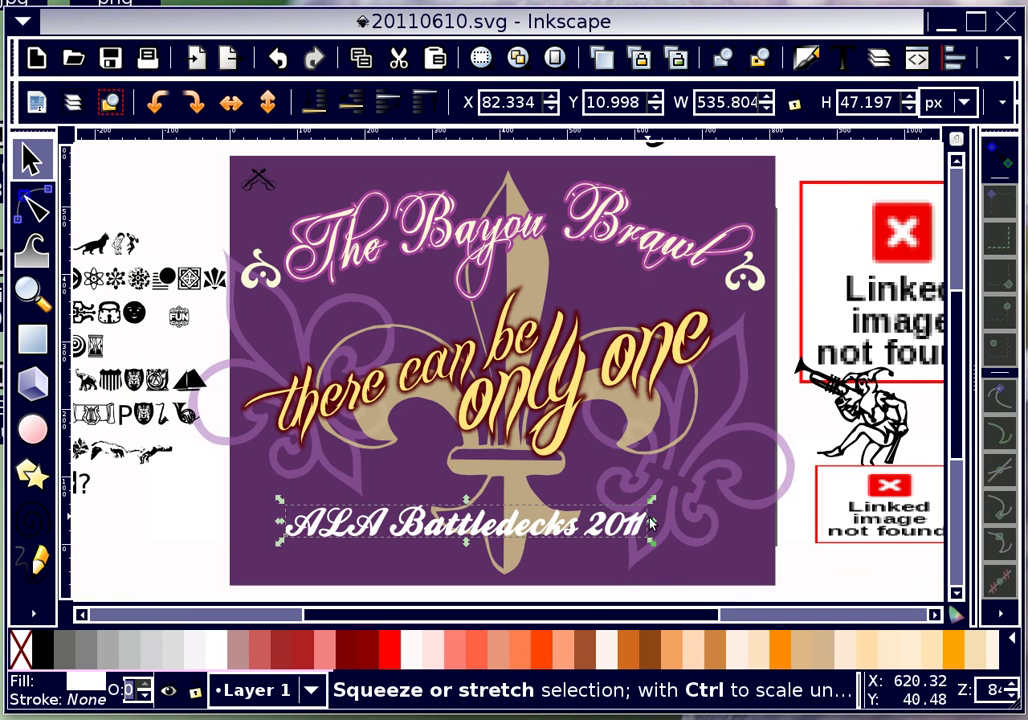
# Enlarge the "ALA Battledecks 2011" text proportionally to about 639 px wide and 56 px high, and convert it to a path.
pyautogui.moveTo(651, 528); pyautogui.dragTo(724, 528)
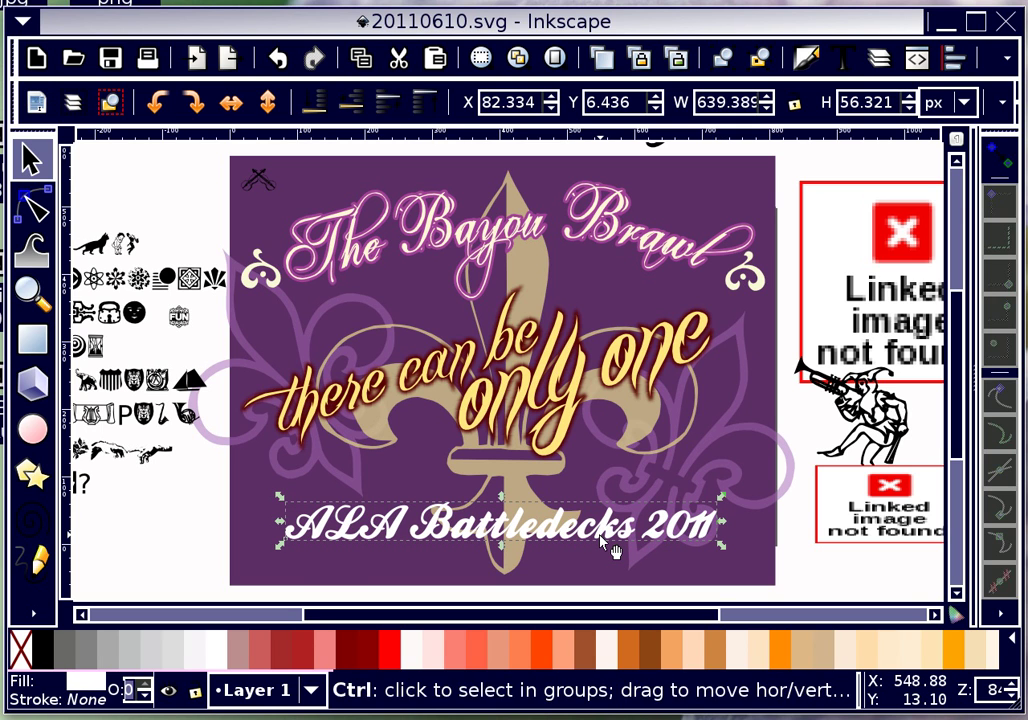
pyautogui.hotkey('ctrl', 'shift', 'c')
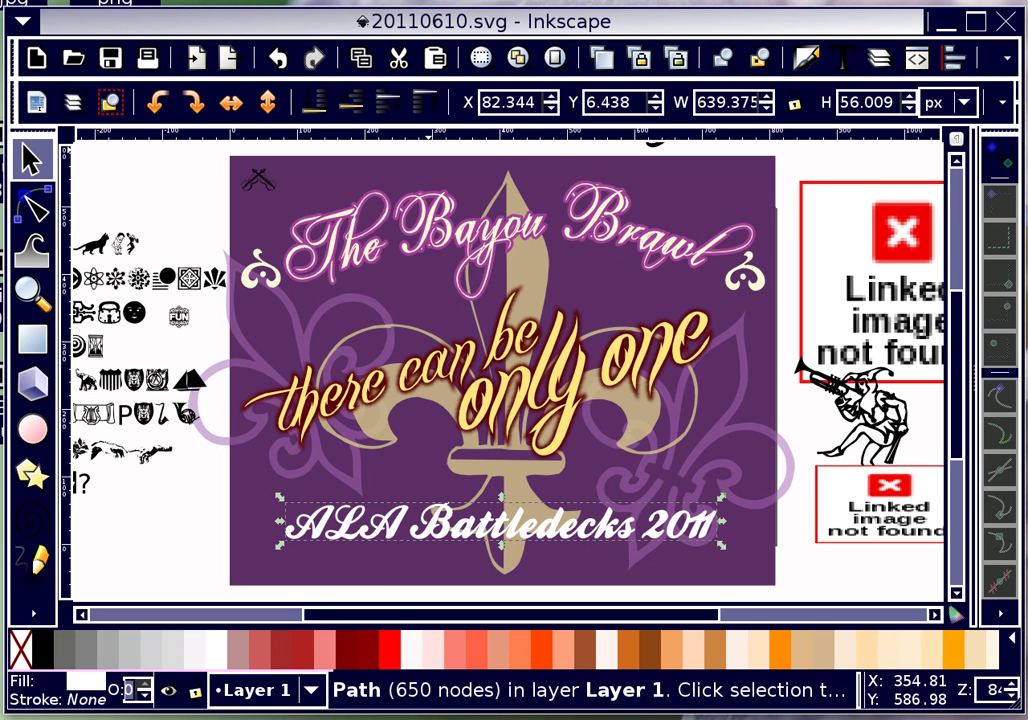
# Add a Bend path effect to the "ALA Battledecks 2011" path.
pyautogui.hotkey('alt', 'p')
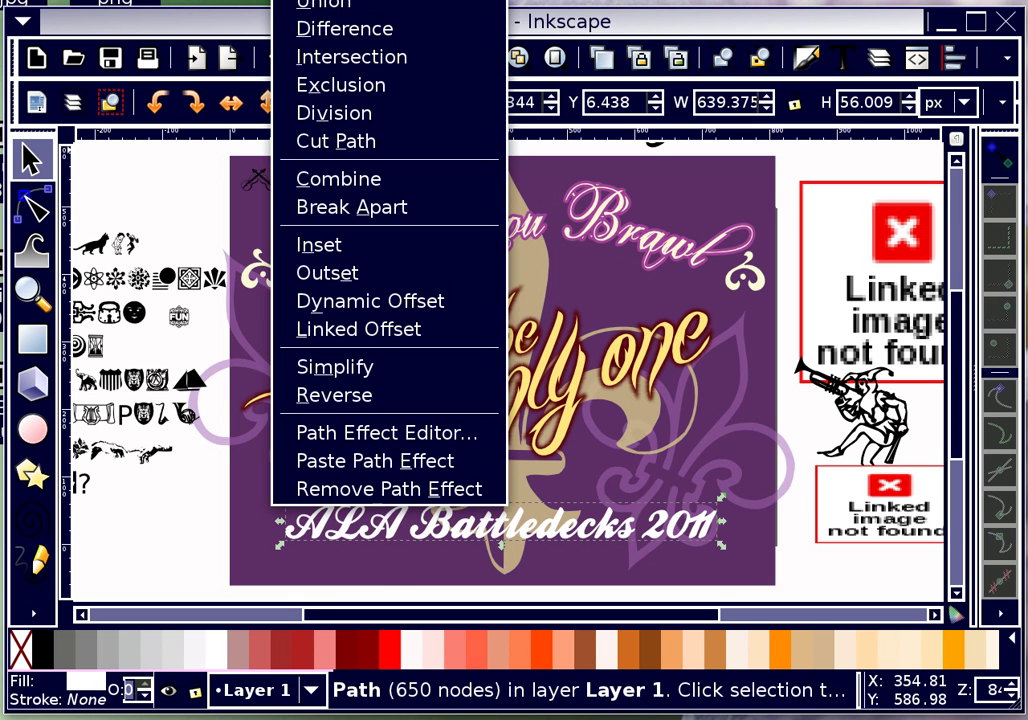
pyautogui.click(340, 441)
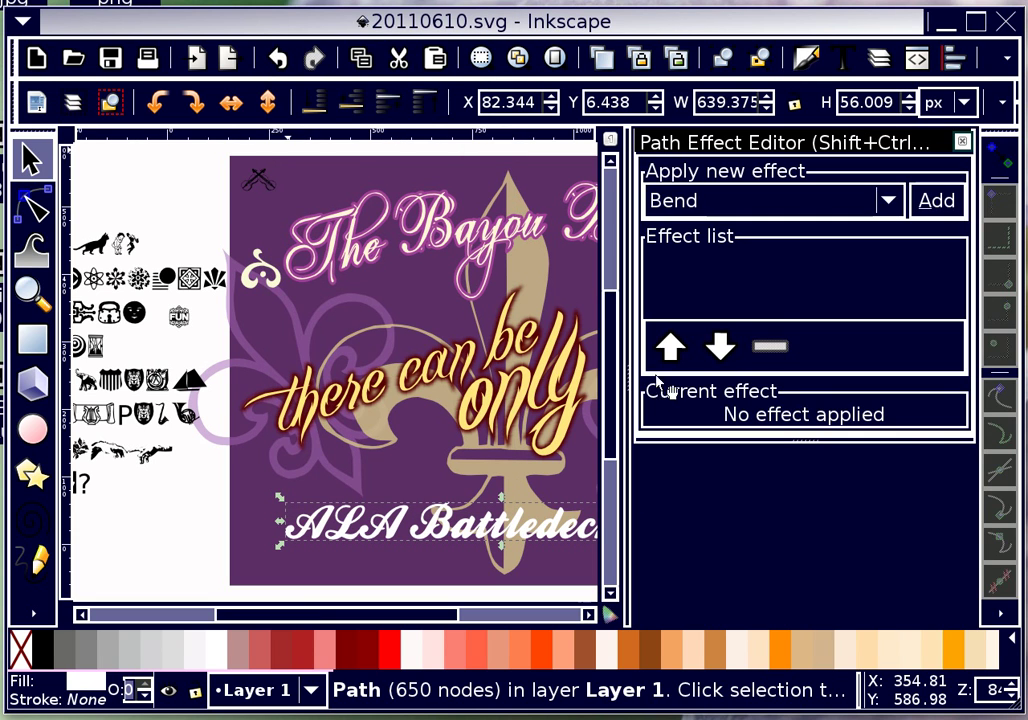
pyautogui.click(890, 205)
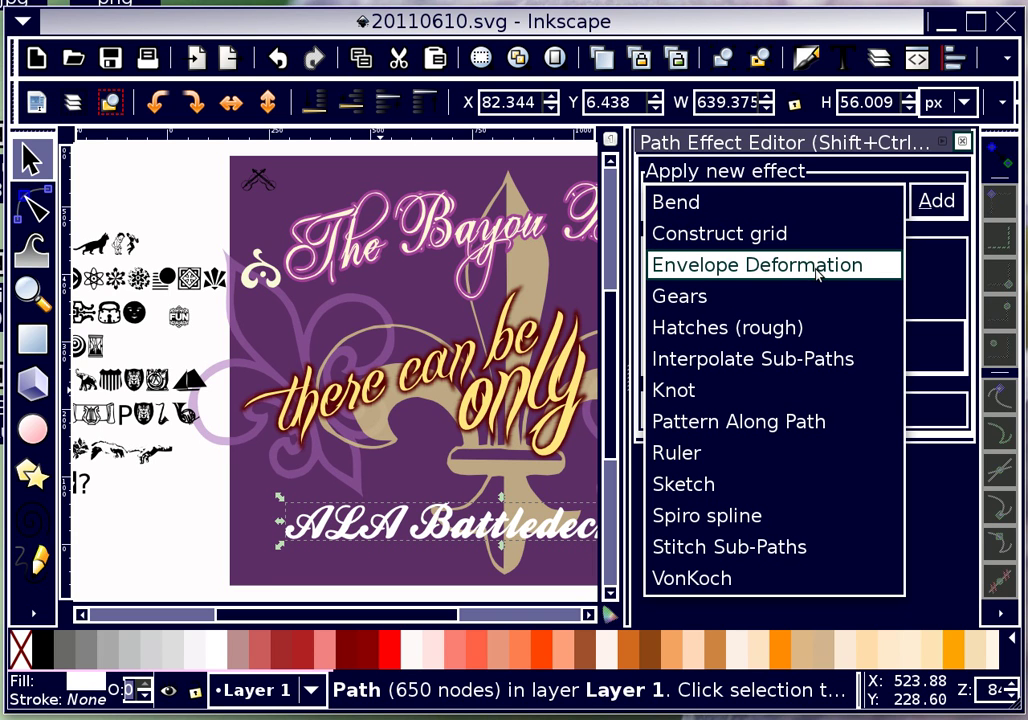
pyautogui.click(831, 202)
pyautogui.click(935, 203)
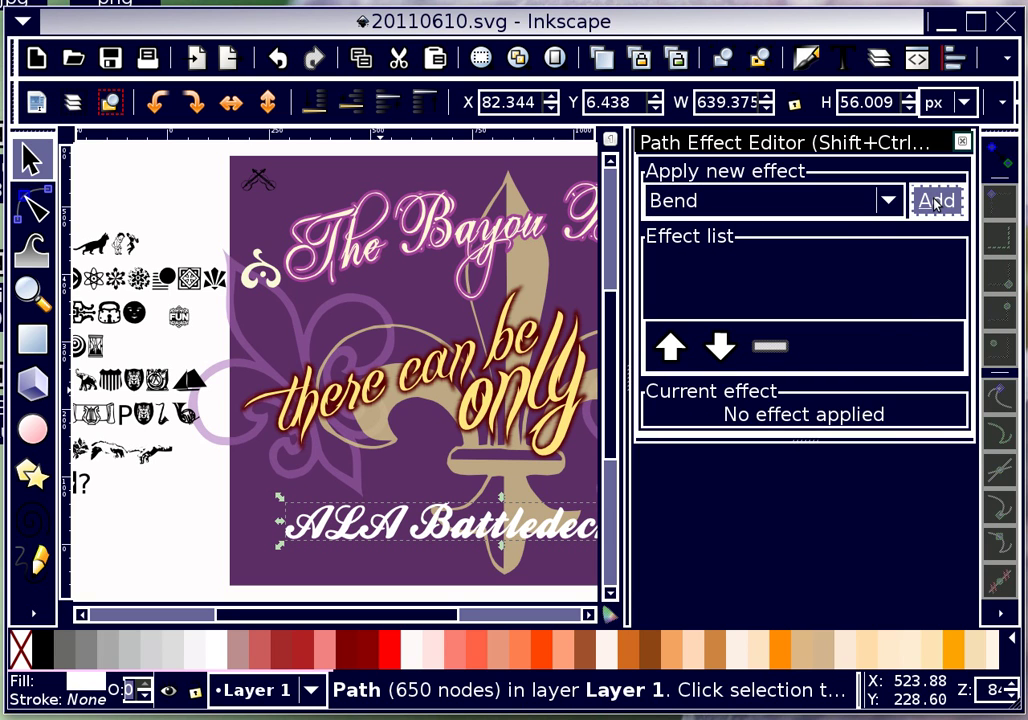
# Pull the middle of the Bend path downward so the lower lettering follows a shallow downward curve, and close the effect editor.
pyautogui.click(785, 455)
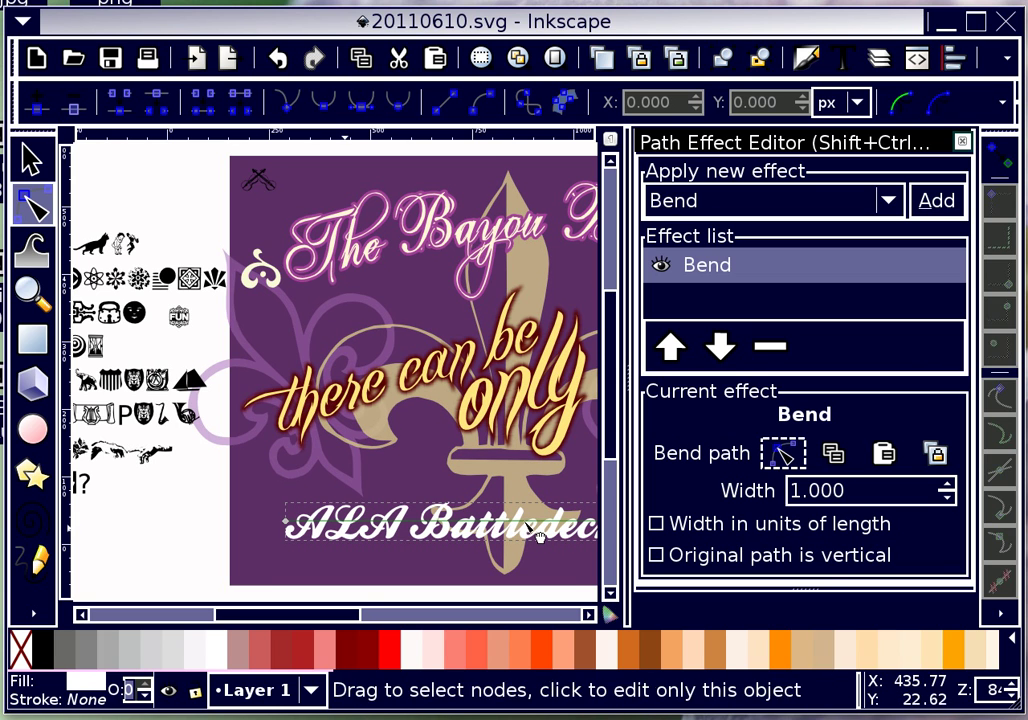
pyautogui.moveTo(538, 535); pyautogui.dragTo(540, 547)
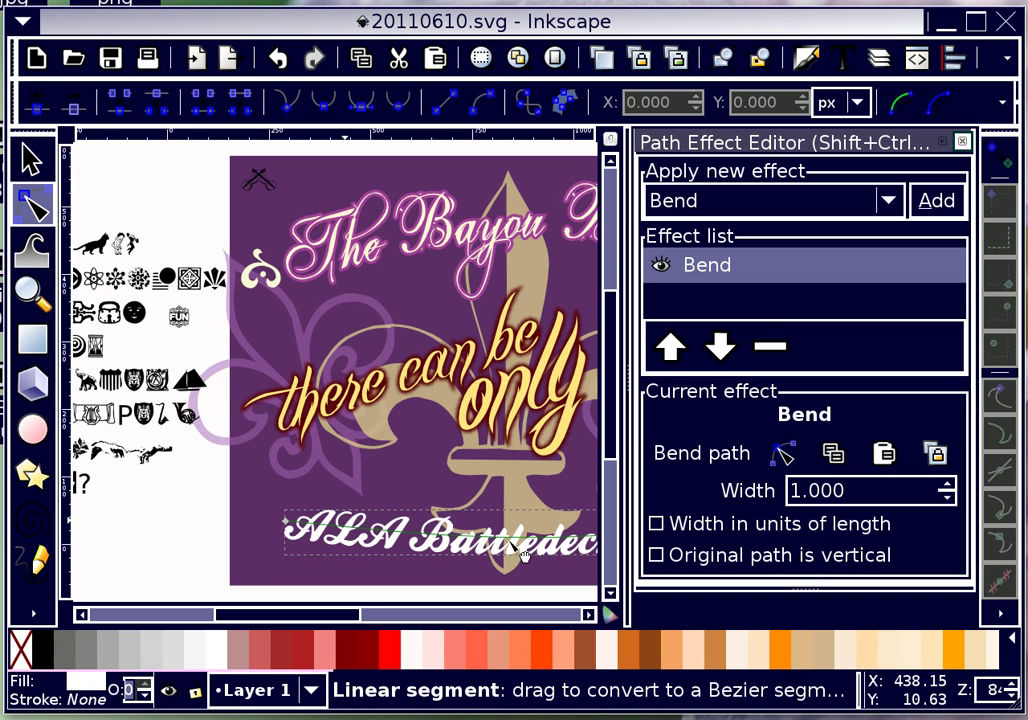
pyautogui.moveTo(524, 553); pyautogui.dragTo(524, 556)
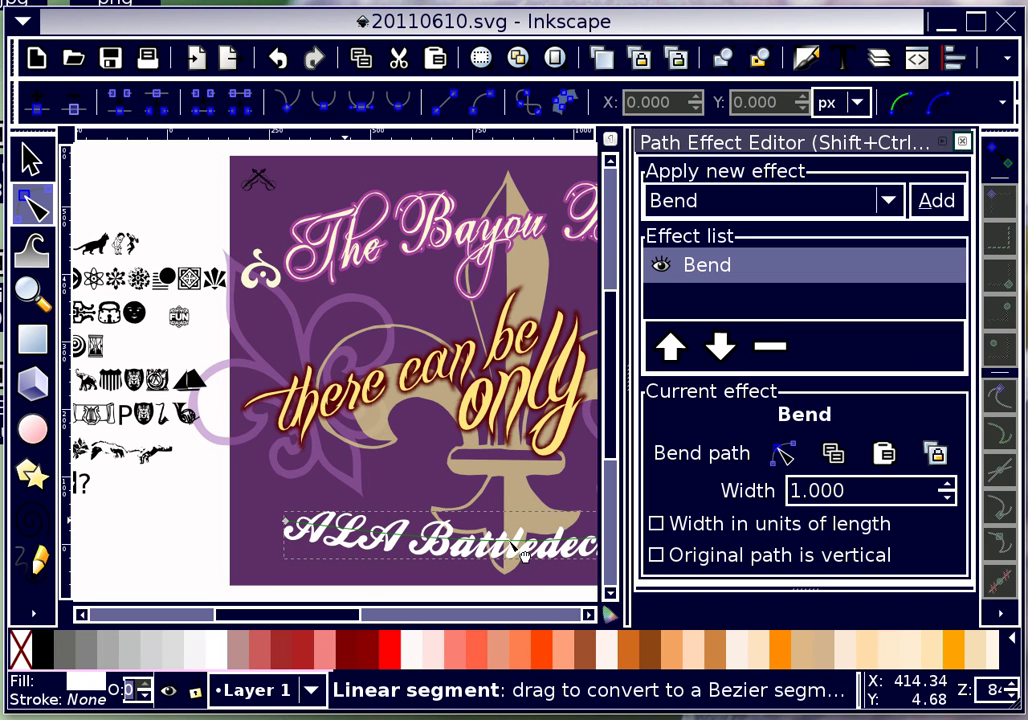
pyautogui.click(962, 141)
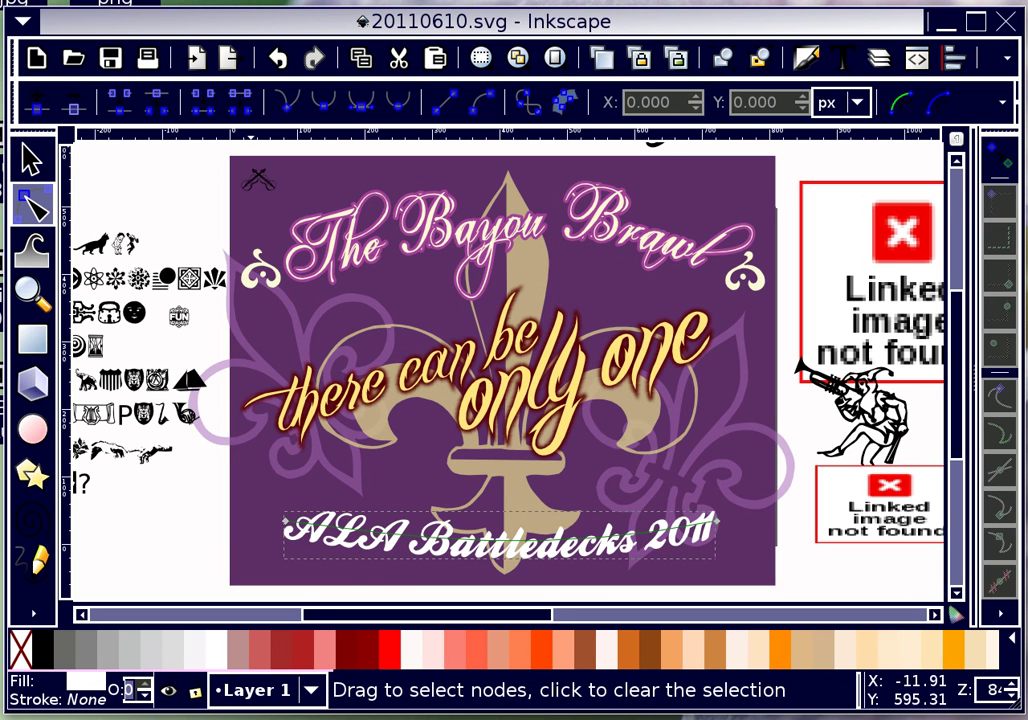
# Convert the bent lettering to a plain path and rotate it slightly counterclockwise.
pyautogui.hotkey('alt', 'p')
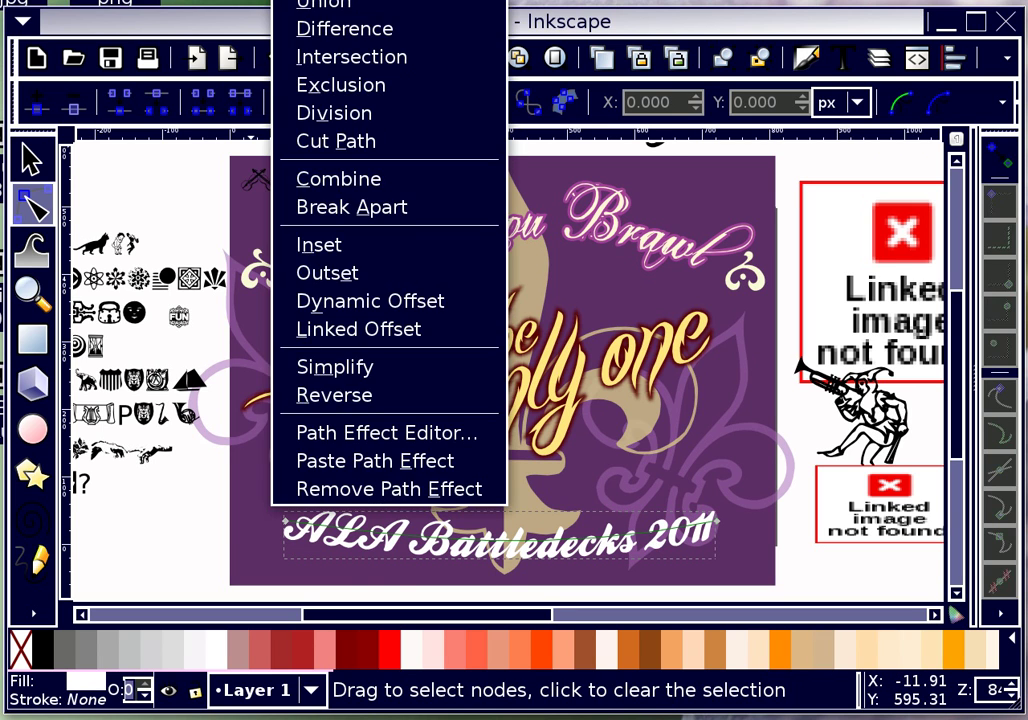
pyautogui.press('o')
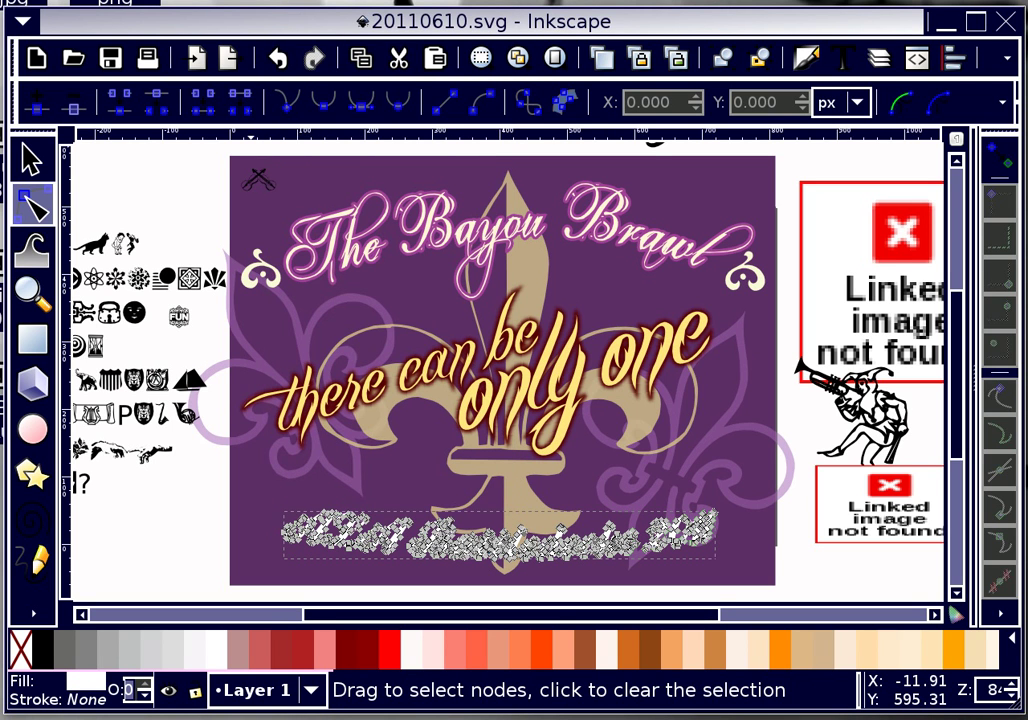
pyautogui.press('s')
pyautogui.click(718, 520)
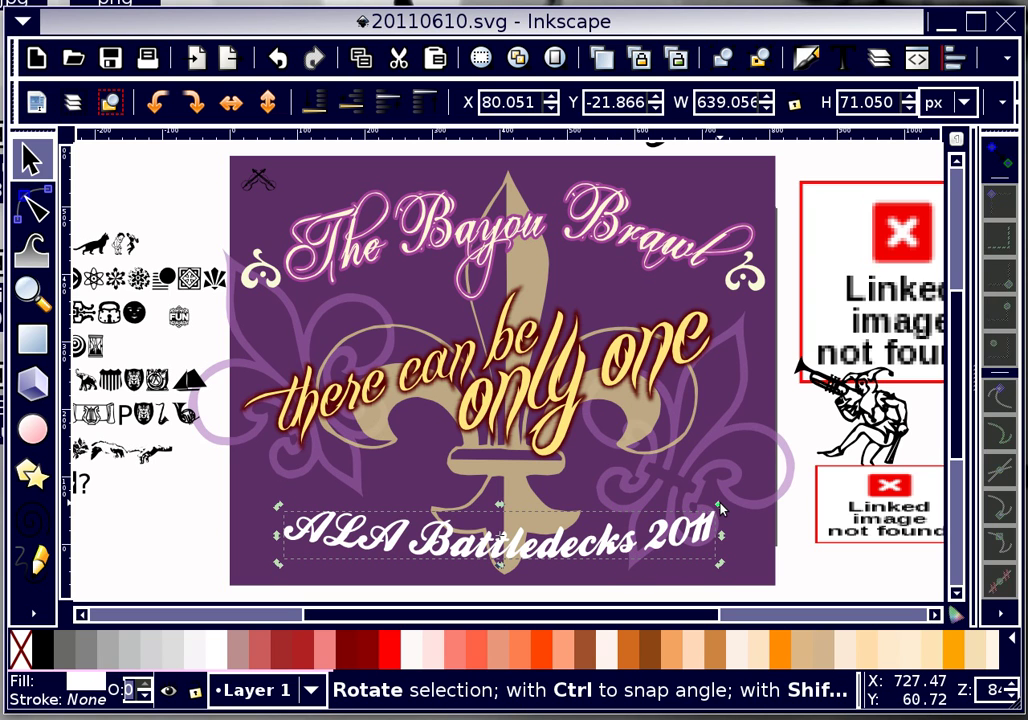
pyautogui.moveTo(711, 489); pyautogui.dragTo(719, 498)
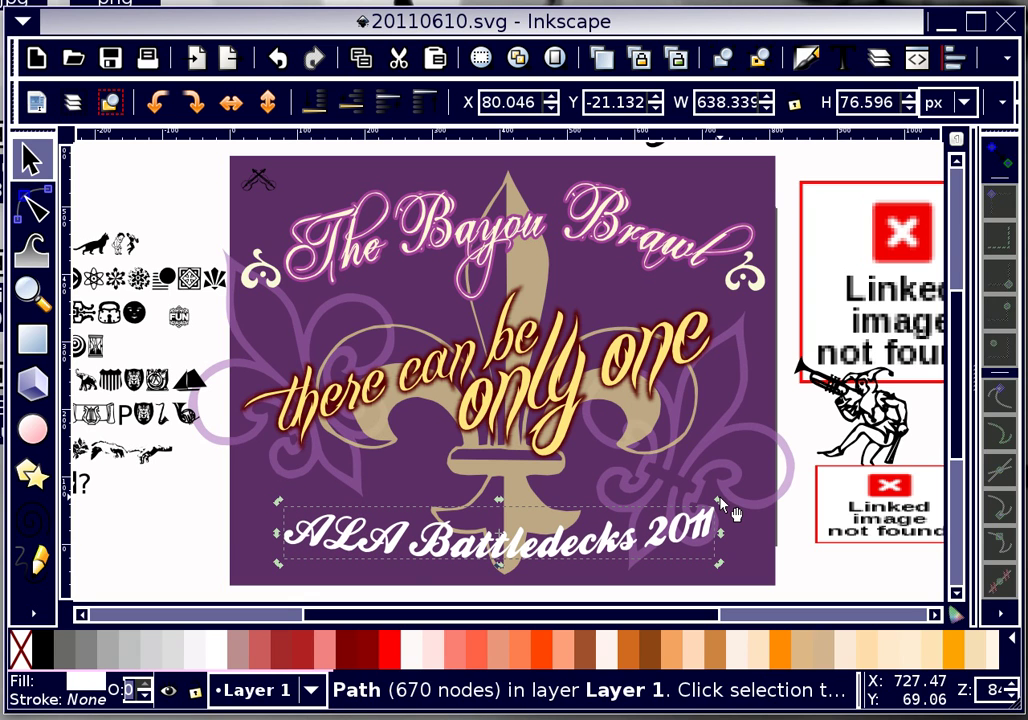
# Duplicate the "ALA Battledecks 2011" lettering and make the copy an outset outline behind it, filled with the magenta sampled from the title's outline.
pyautogui.rightClick(601, 549)
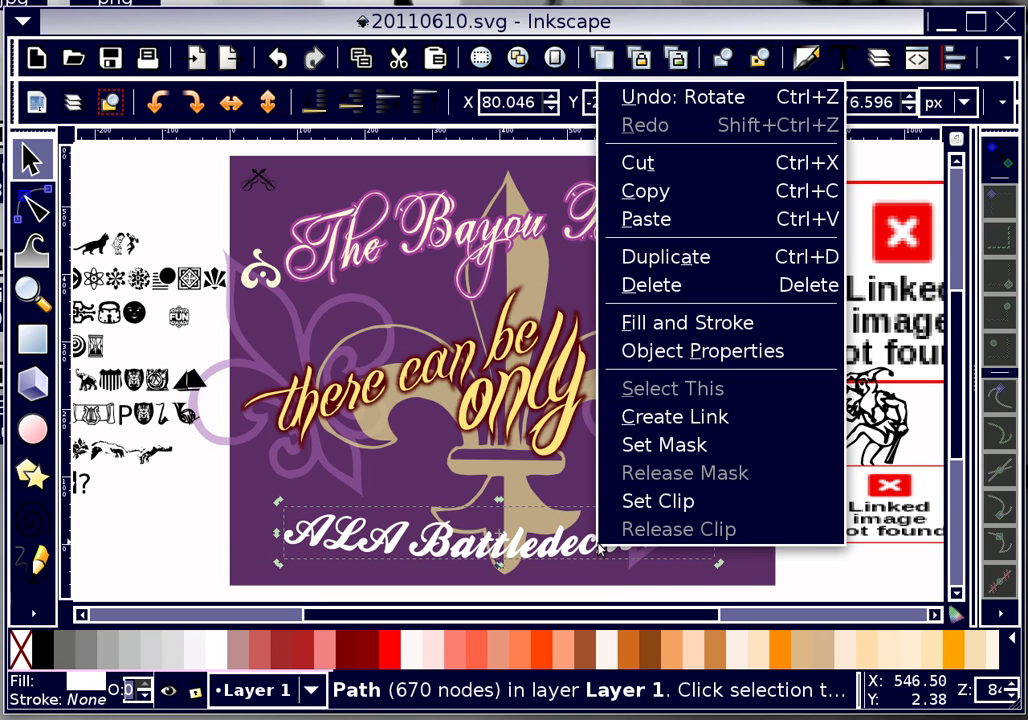
pyautogui.click(698, 258)
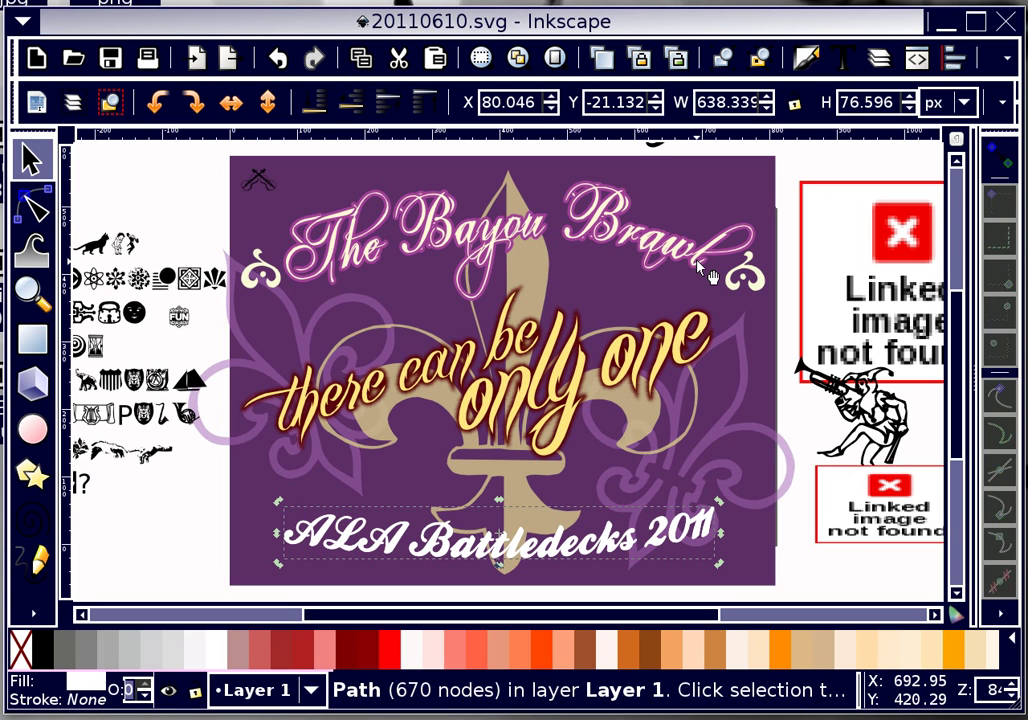
pyautogui.click(39, 613)
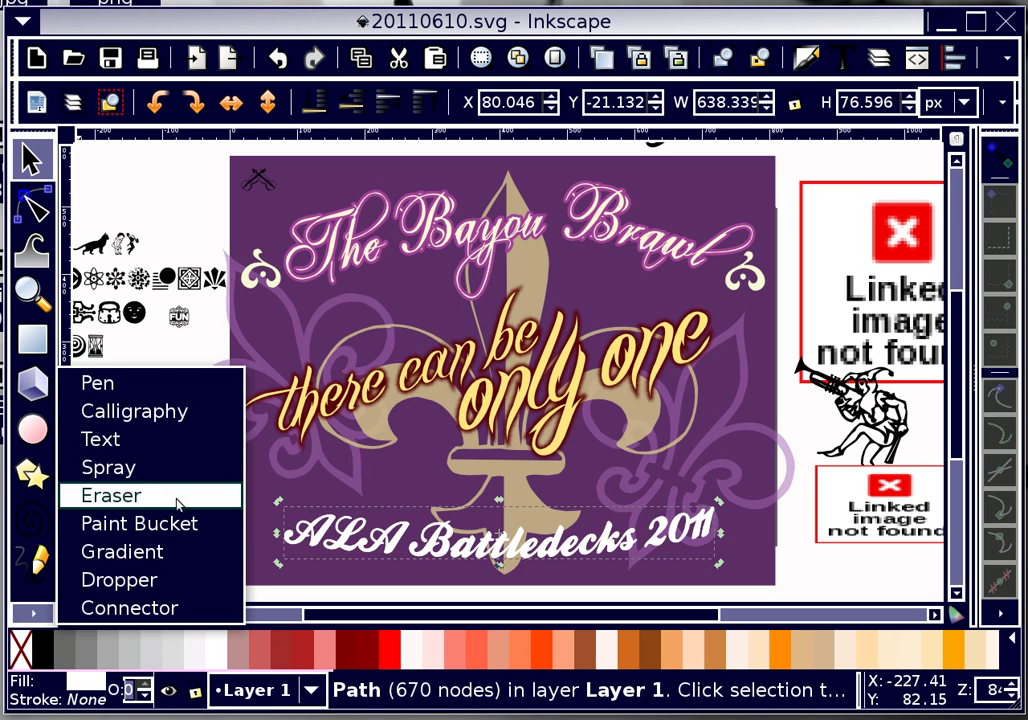
pyautogui.click(156, 584)
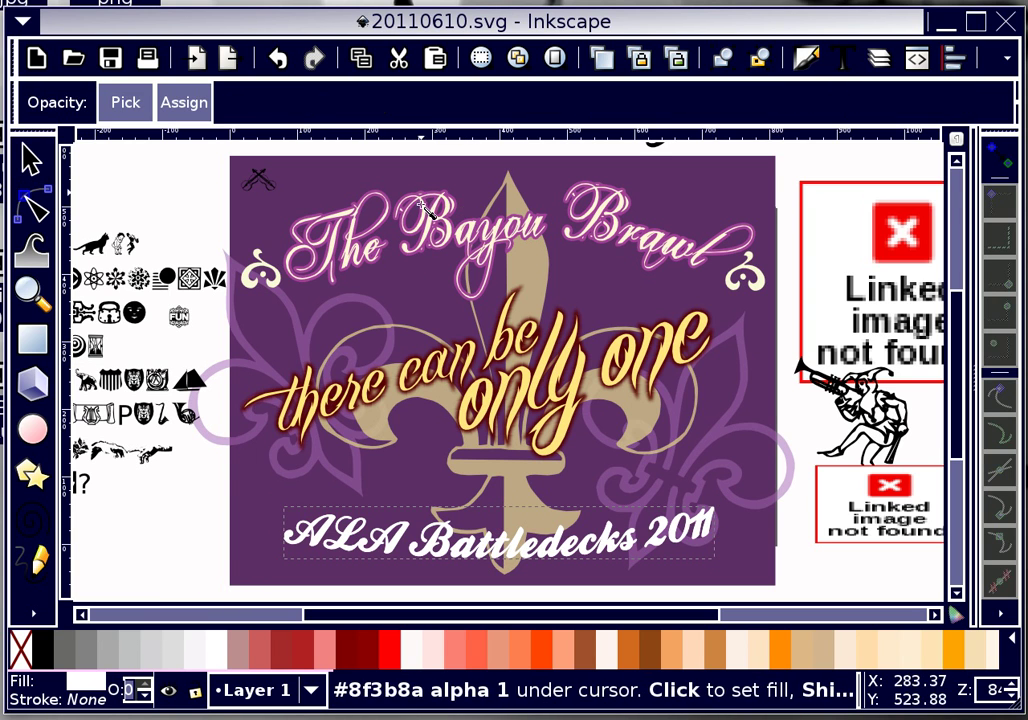
pyautogui.click(581, 230)
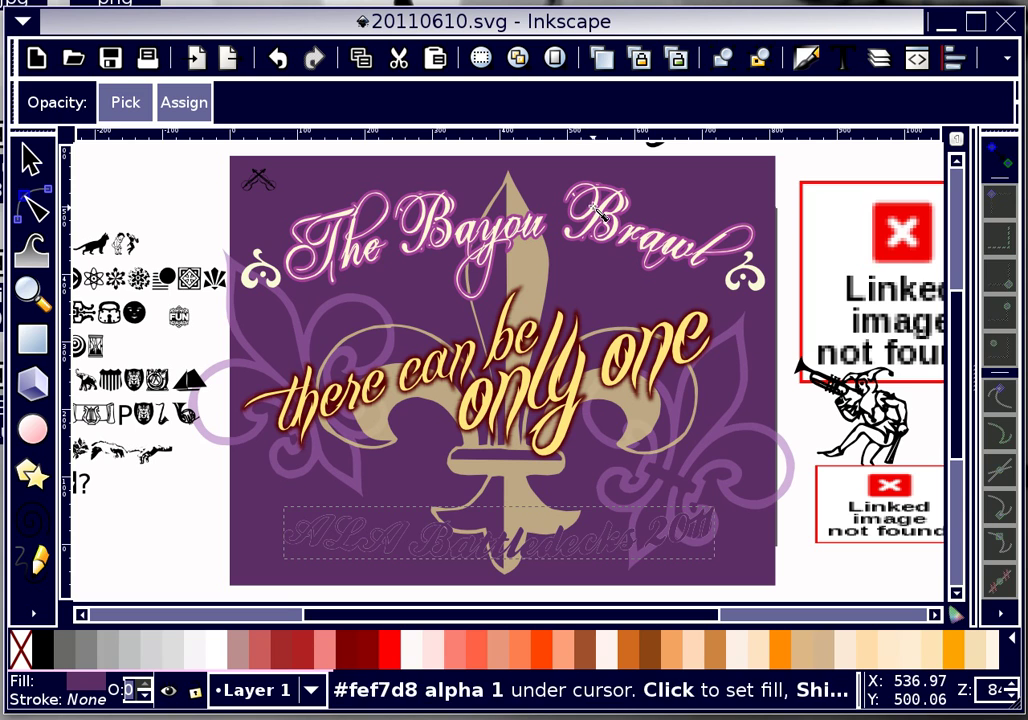
pyautogui.click(593, 211)
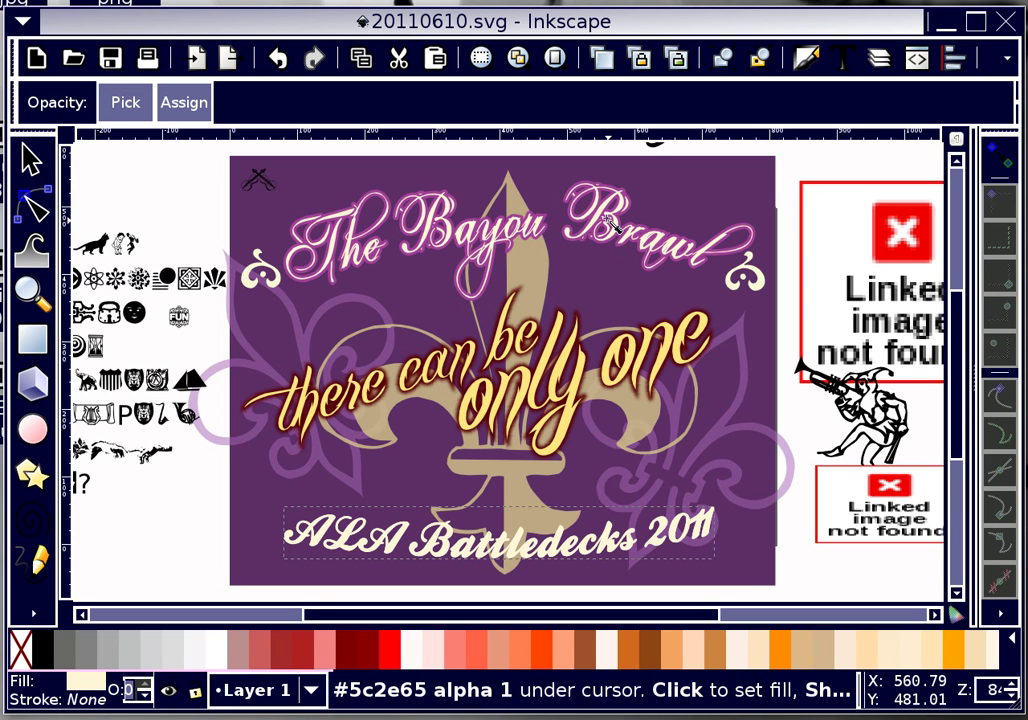
pyautogui.click(606, 219)
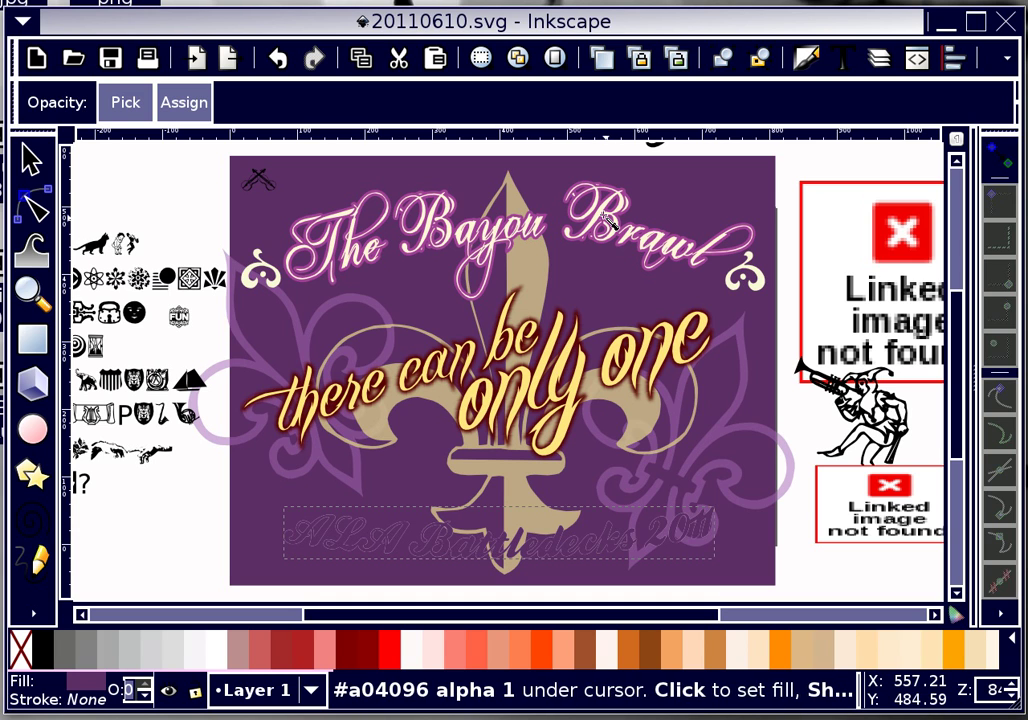
pyautogui.click(609, 220)
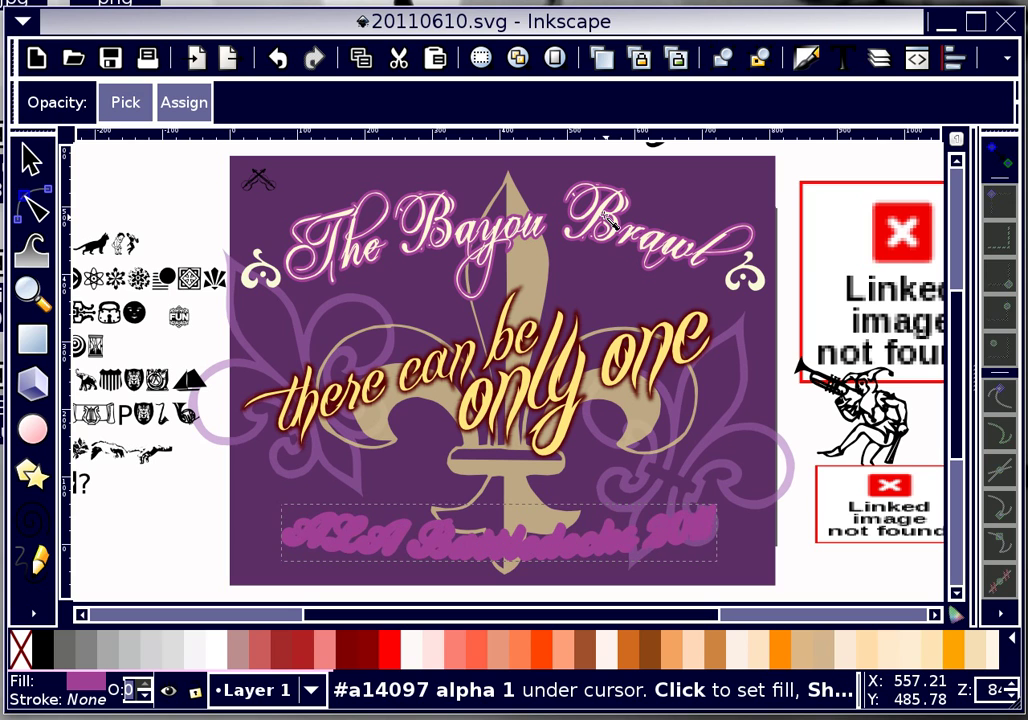
pyautogui.click(33, 158)
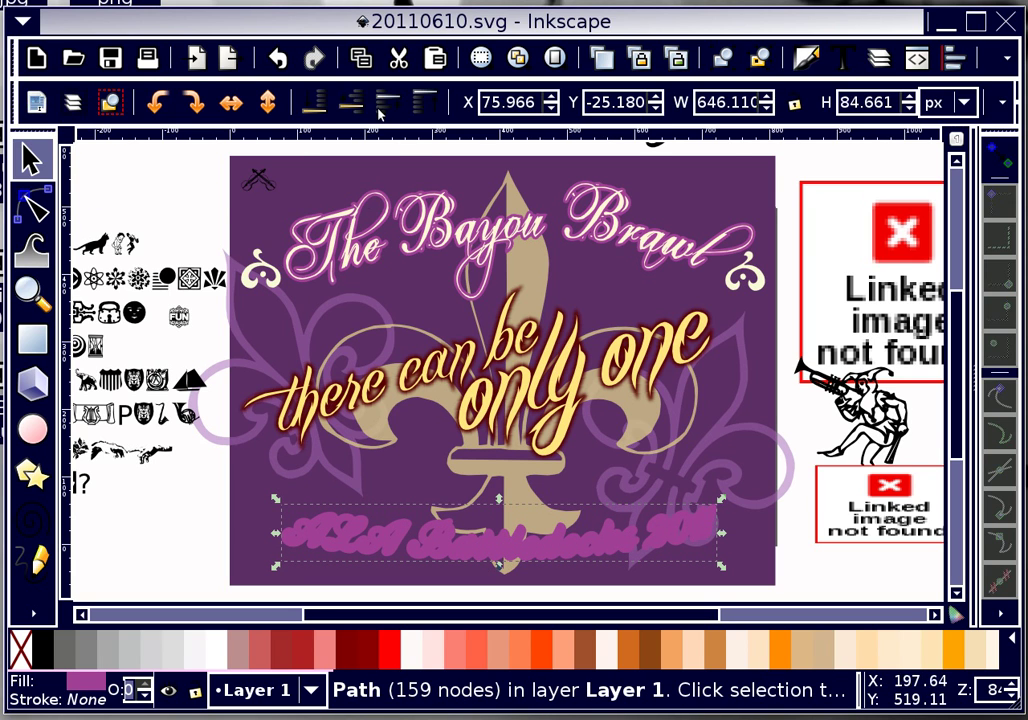
pyautogui.click(350, 96)
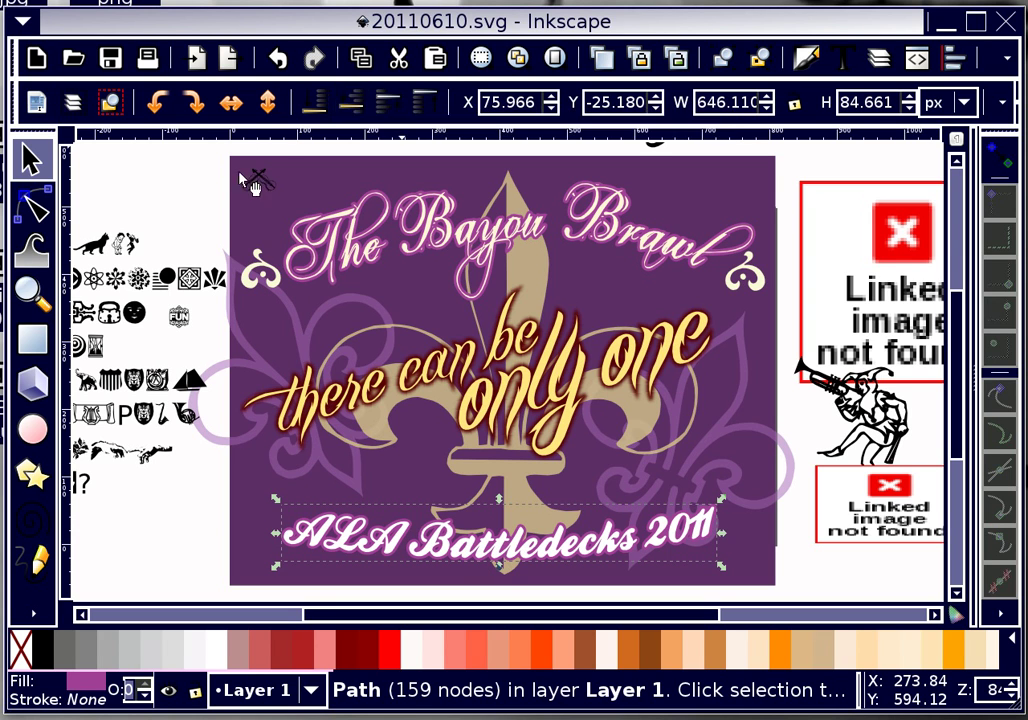
# Fill both flourishes beside the "The Bayou Brawl" title with white.
pyautogui.click(251, 284)
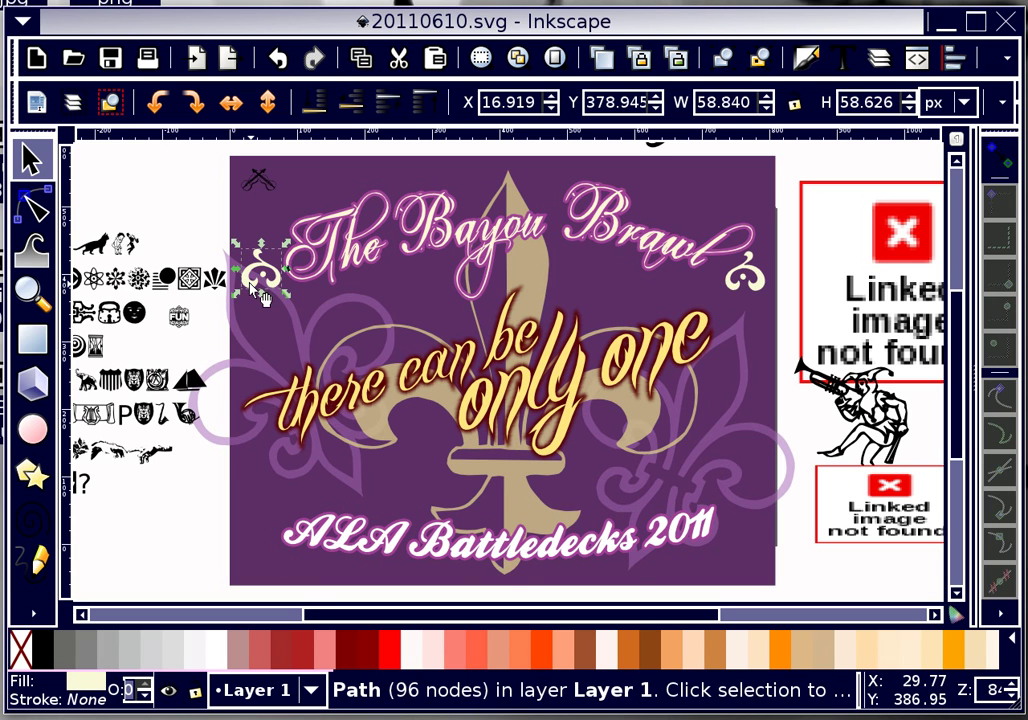
pyautogui.keyDown('shift'); pyautogui.click(770, 285); pyautogui.keyUp('shift')
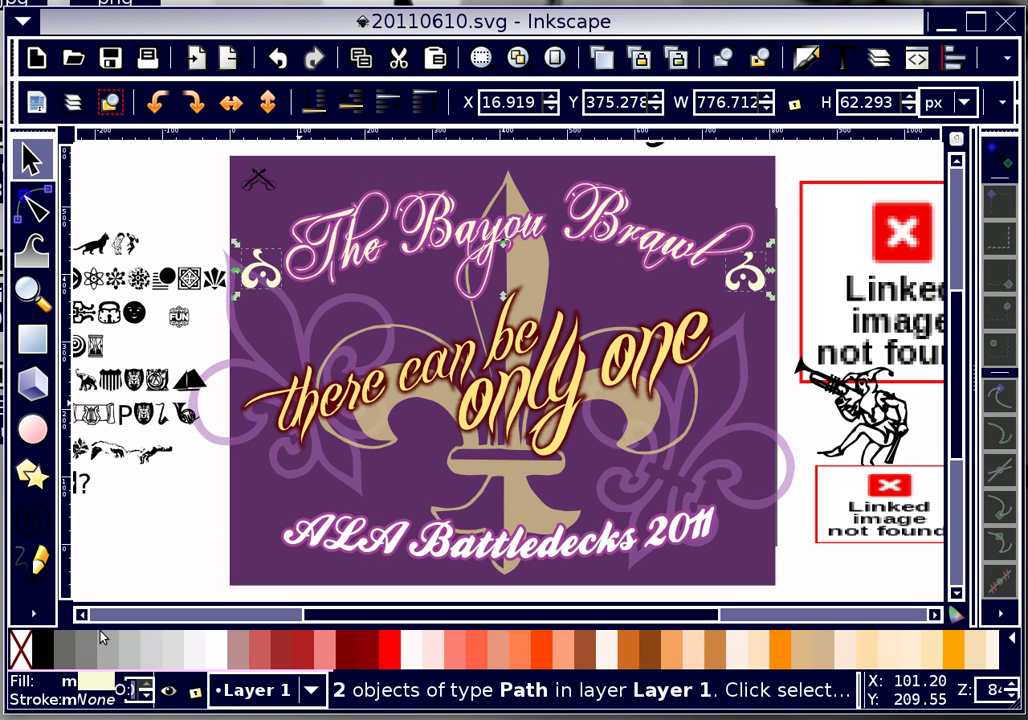
pyautogui.click(220, 657)
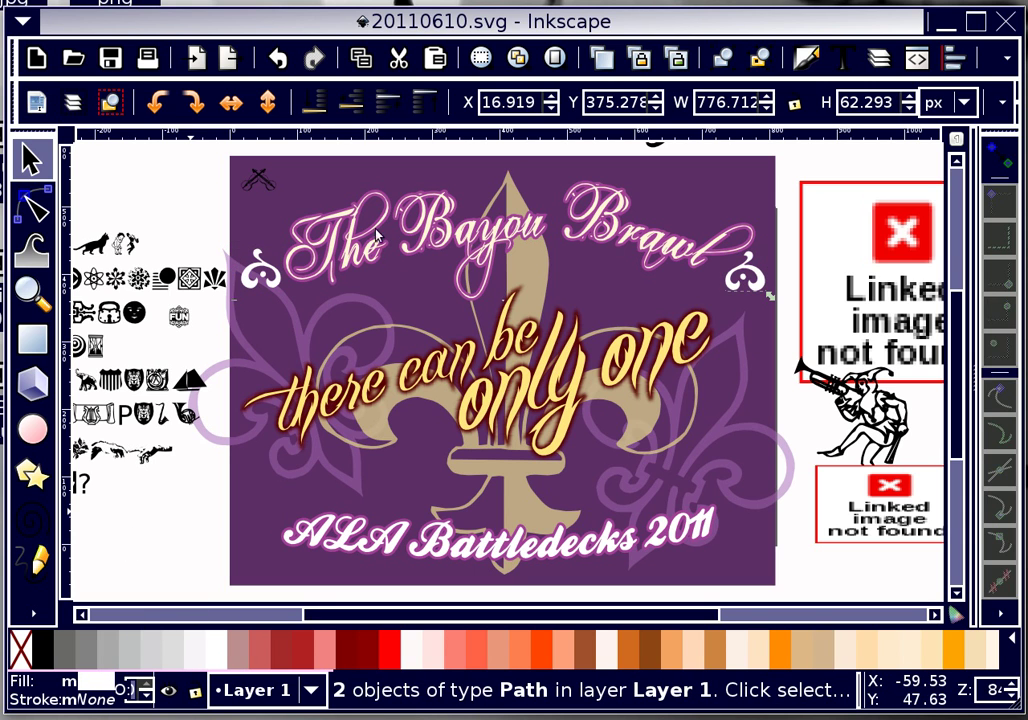
# Fill the "The Bayou Brawl" title lettering with white and clear the selection.
pyautogui.click(332, 243)
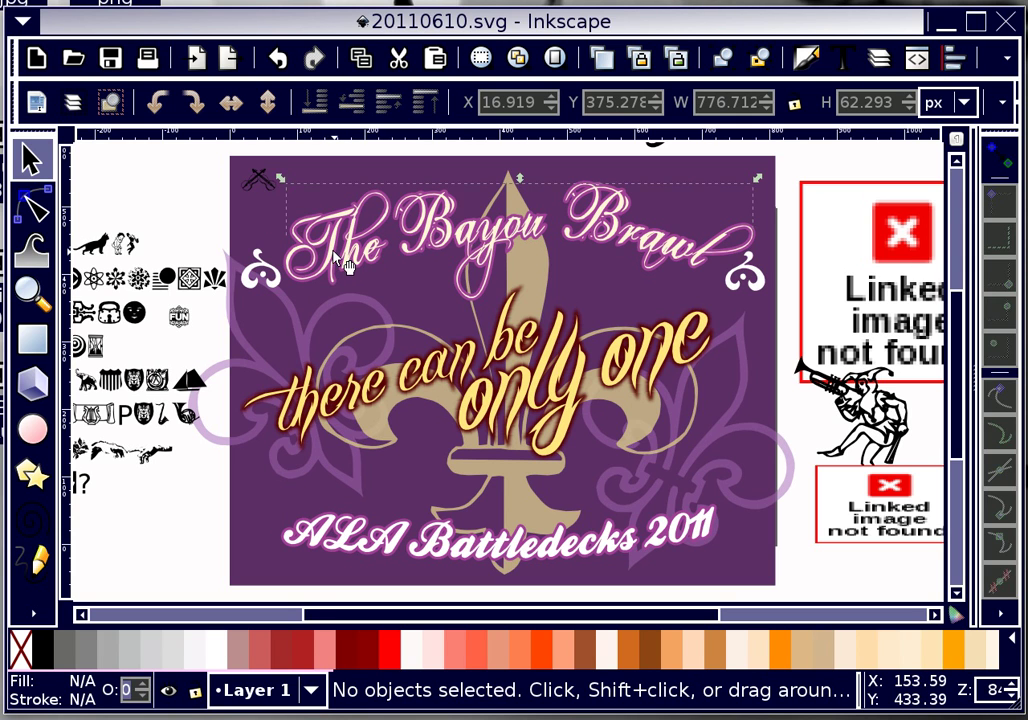
pyautogui.click(345, 265)
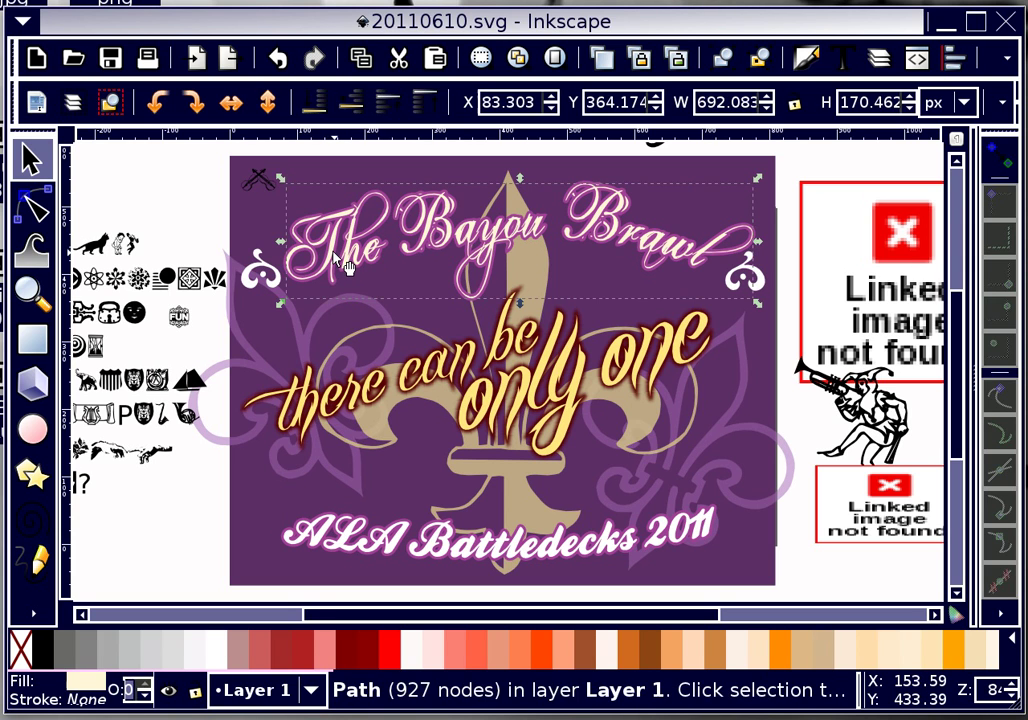
pyautogui.click(217, 649)
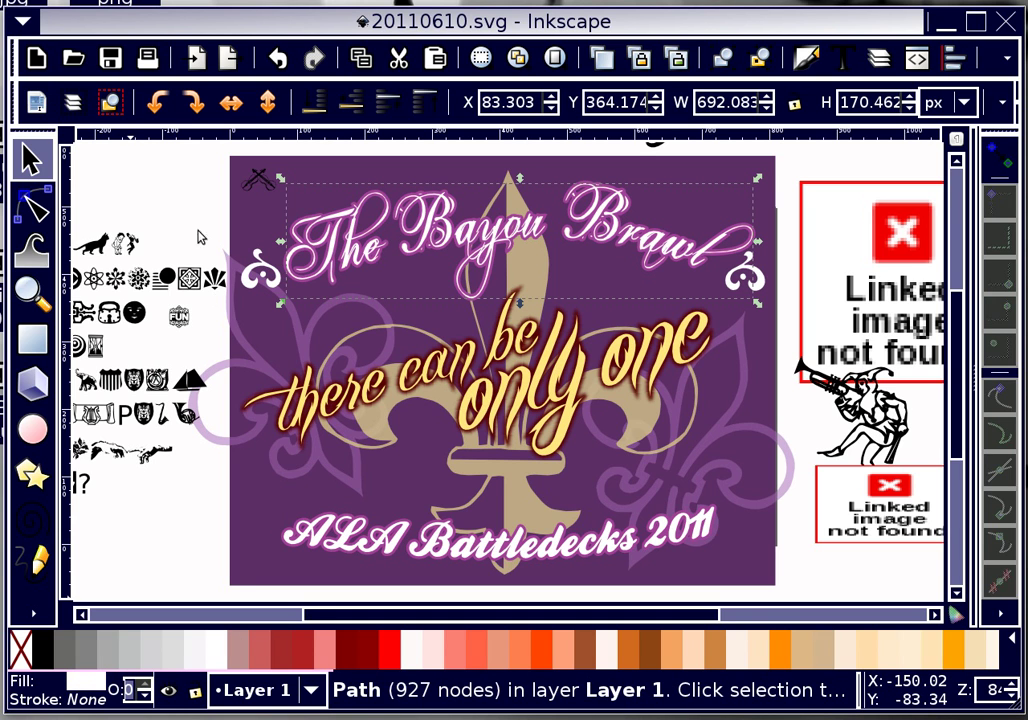
pyautogui.click(187, 222)
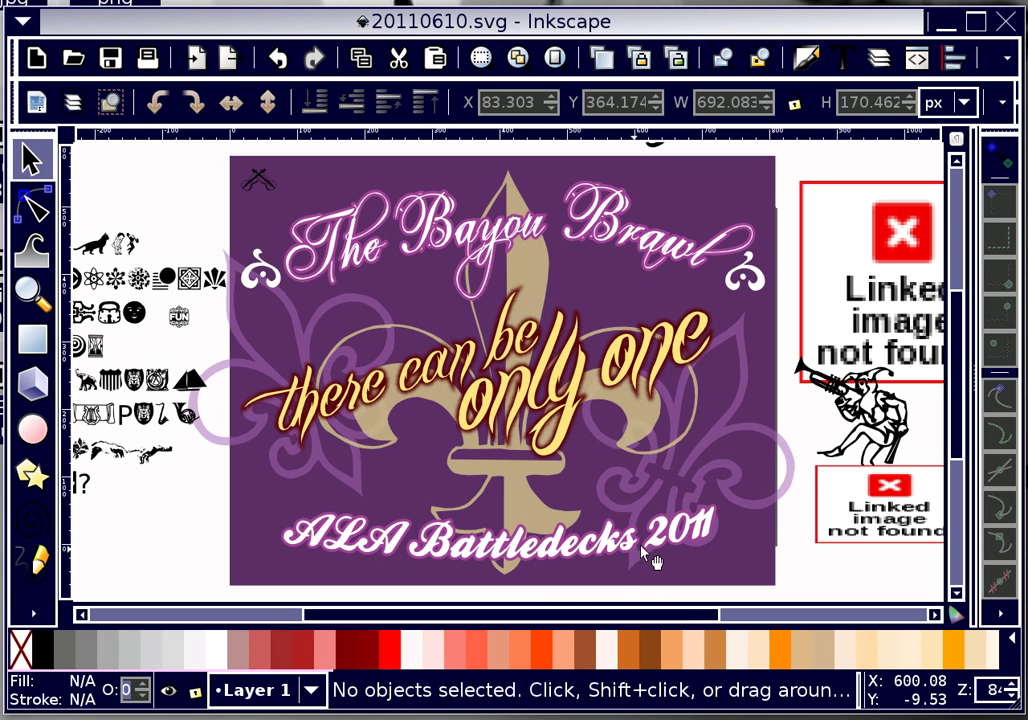
# Enlarge the "ALA Battledecks 2011" lettering together with its outline proportionally about its center to about 722 px wide and 95 px high.
pyautogui.moveTo(809, 471); pyautogui.dragTo(161, 562)
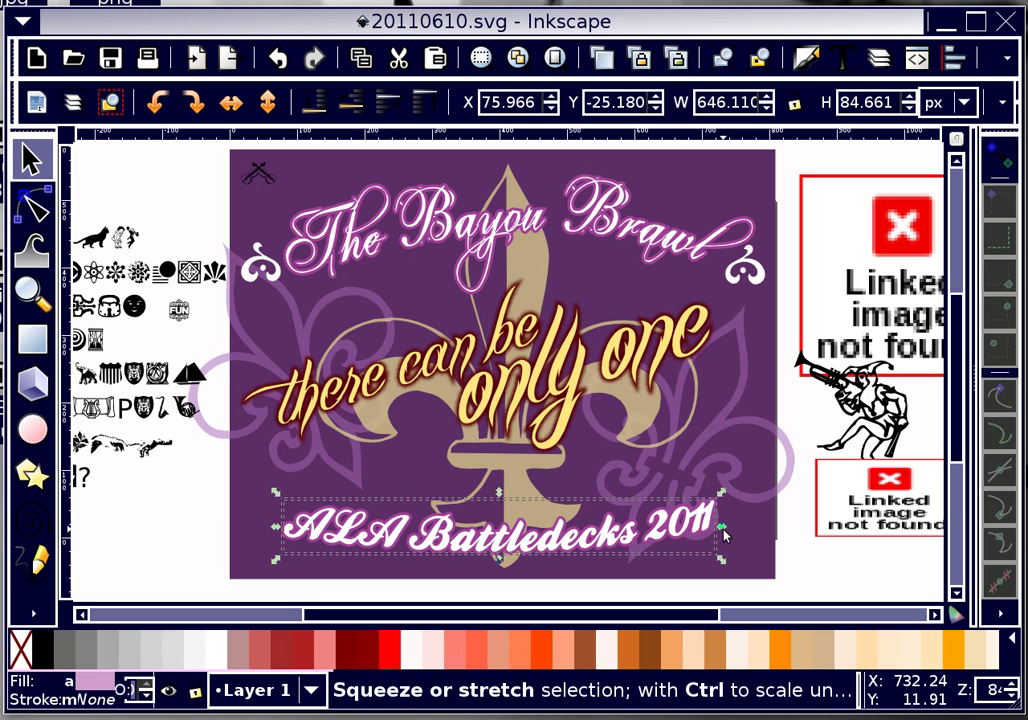
pyautogui.press('ctrl')
pyautogui.moveTo(730, 535); pyautogui.dragTo(759, 534)
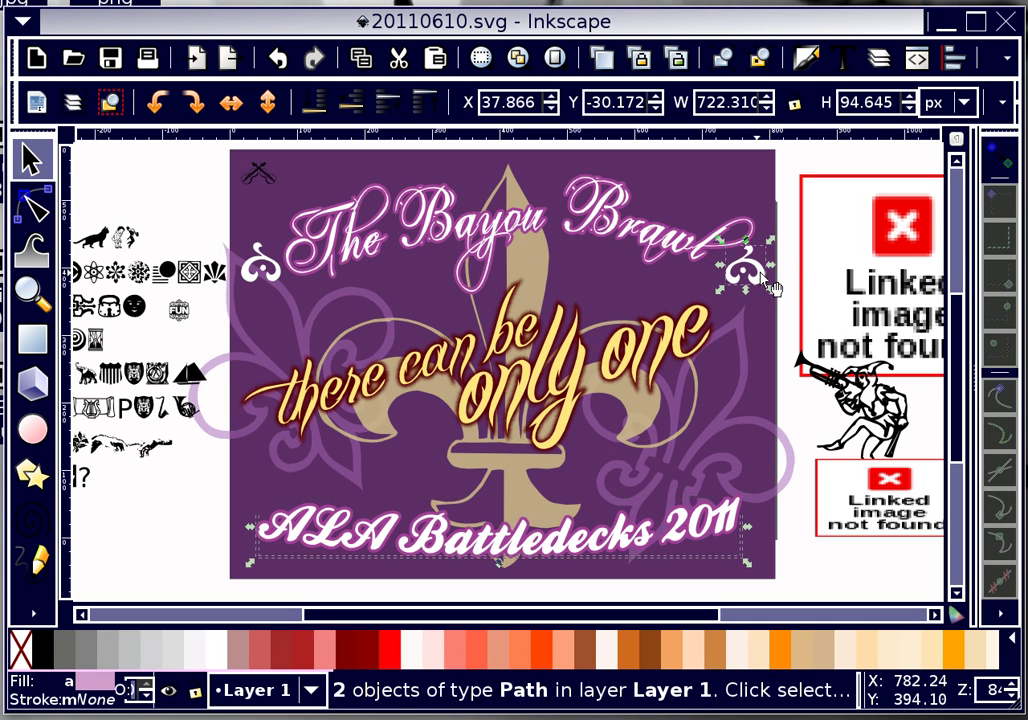
# Move the right flourish inward beneath the title's end, and rotate the left flourish slightly and nudge it closer to the title.
pyautogui.click(770, 287)
pyautogui.moveTo(770, 287); pyautogui.dragTo(752, 284)
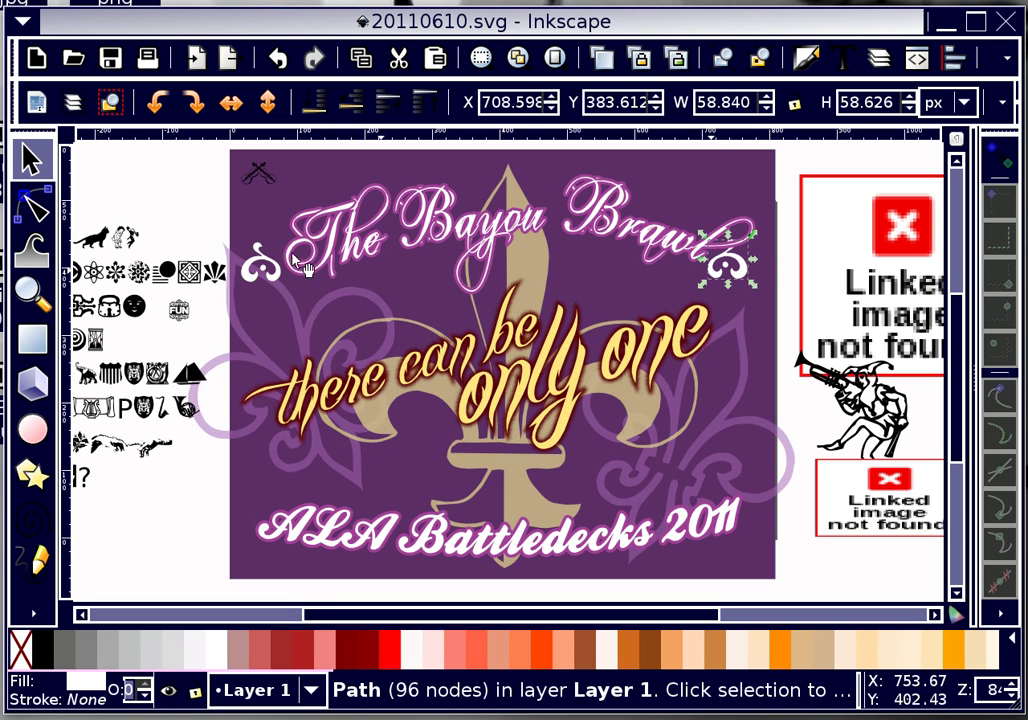
pyautogui.click(283, 284)
pyautogui.click(283, 284)
pyautogui.moveTo(287, 240); pyautogui.dragTo(270, 258)
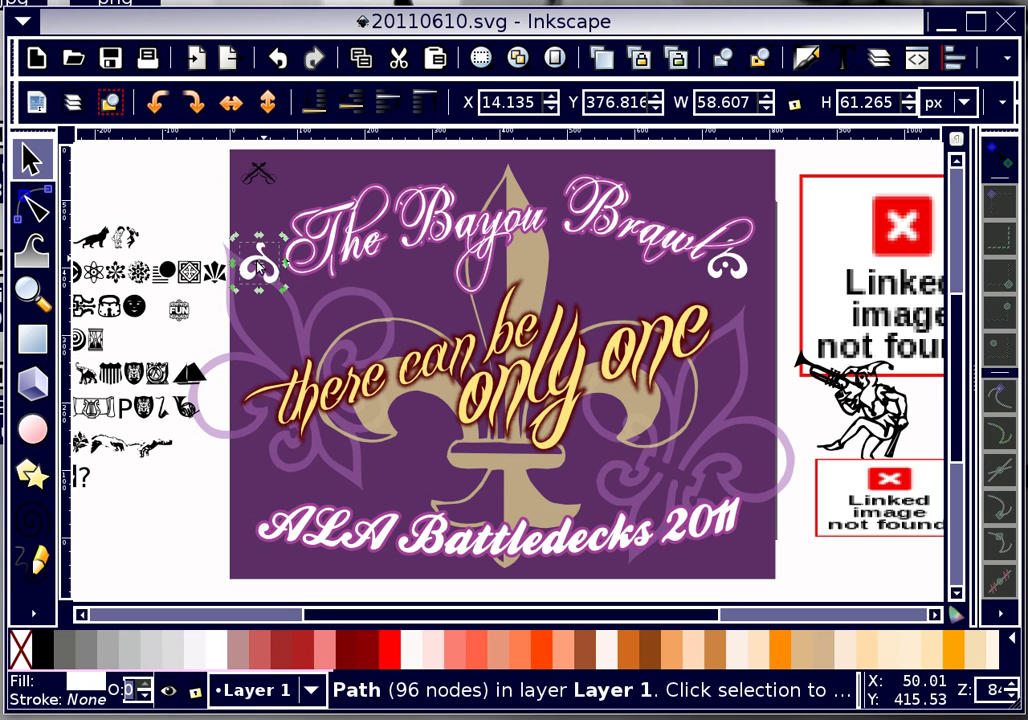
pyautogui.moveTo(266, 272); pyautogui.dragTo(272, 272)
pyautogui.hotkey('alt', 'Right')
pyautogui.hotkey('alt', 'Down')
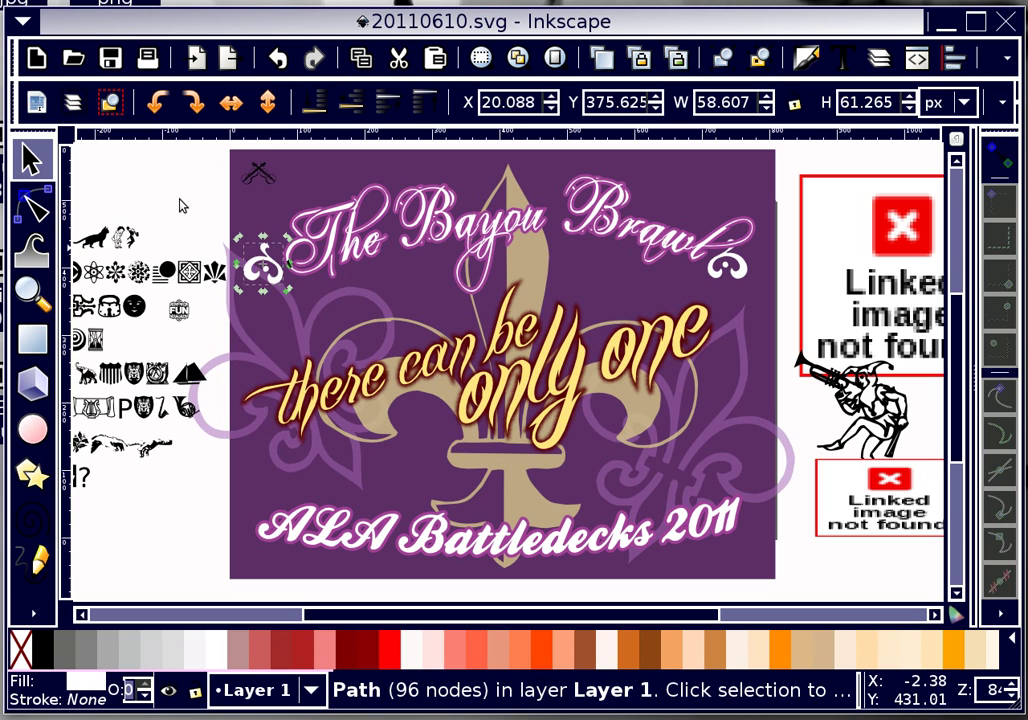
pyautogui.click(183, 206)
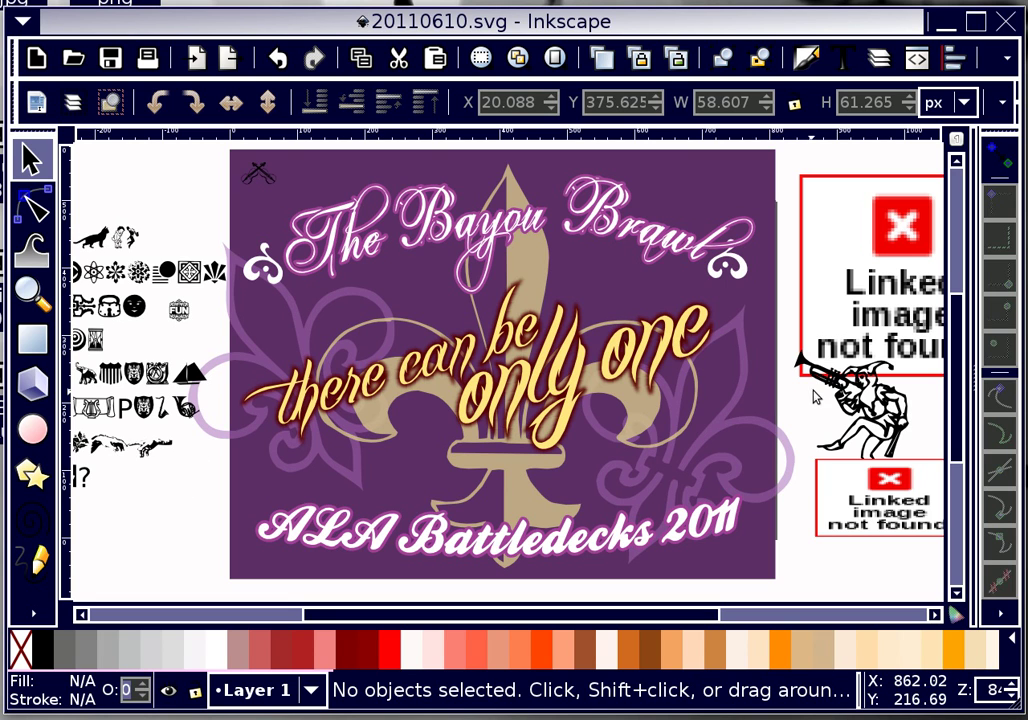
pyautogui.click(845, 382)
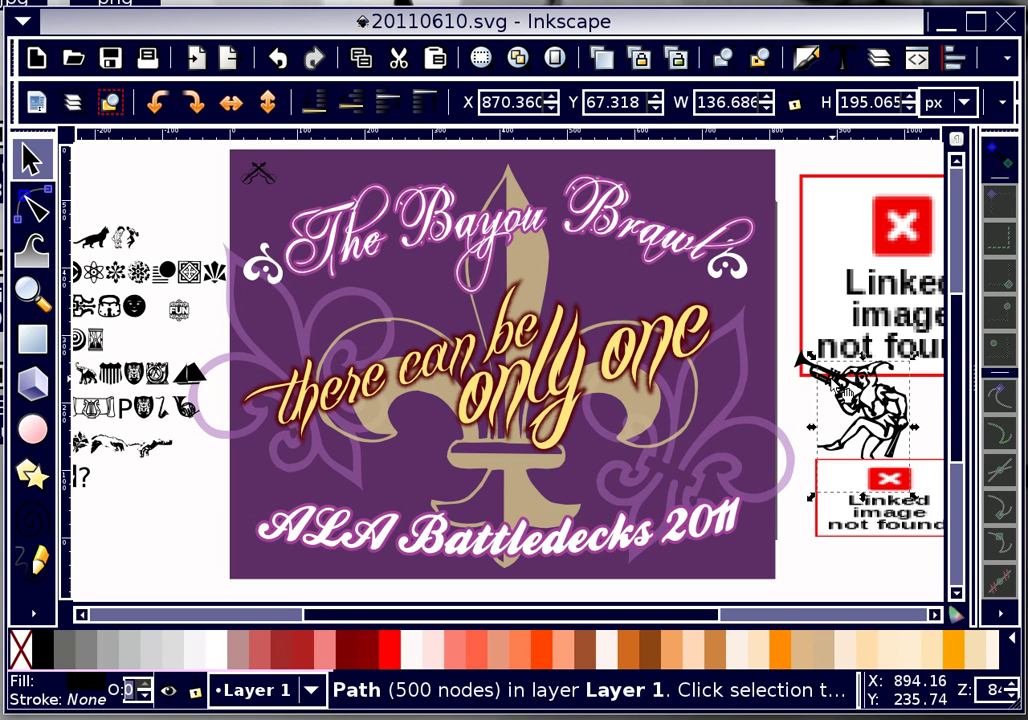
pyautogui.click(816, 373)
pyautogui.moveTo(818, 378); pyautogui.dragTo(815, 387)
pyautogui.click(810, 413)
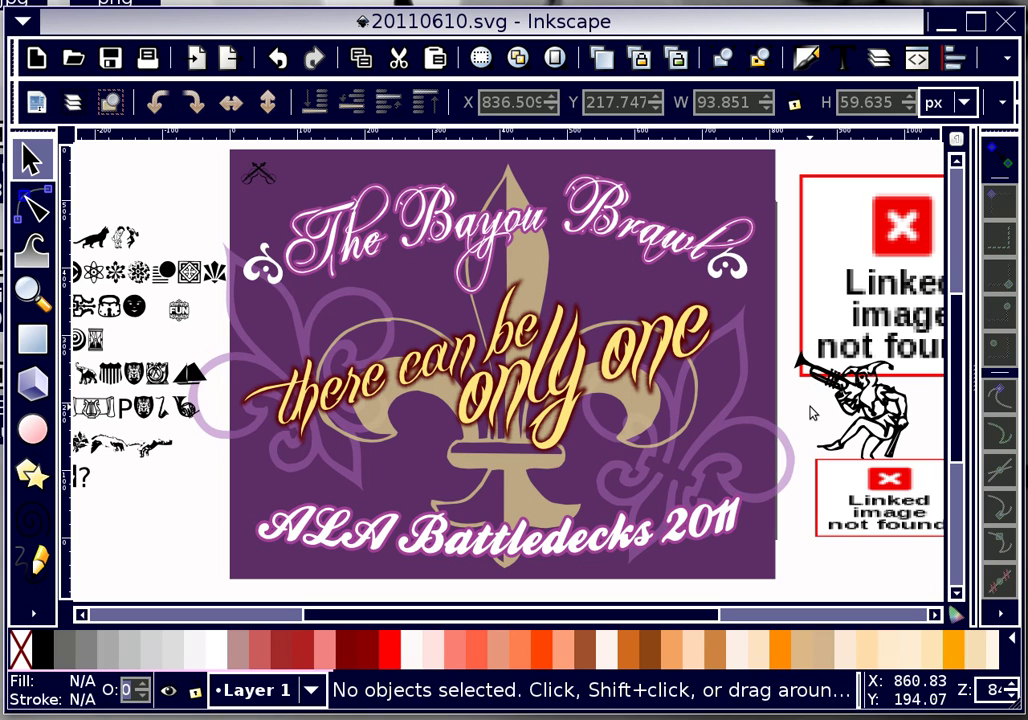